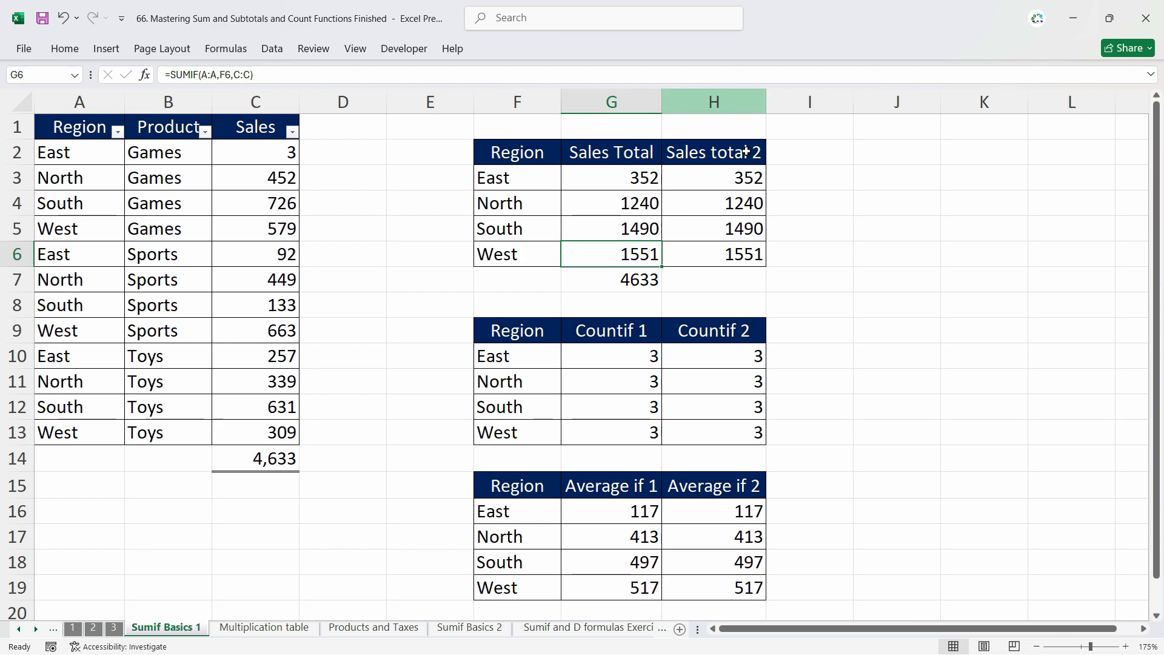
# Insert three blank columns before the summary tables that start in column F
pyautogui.moveTo(715, 102); pyautogui.dragTo(530, 103)
pyautogui.moveTo(738, 99); pyautogui.dragTo(519, 100)
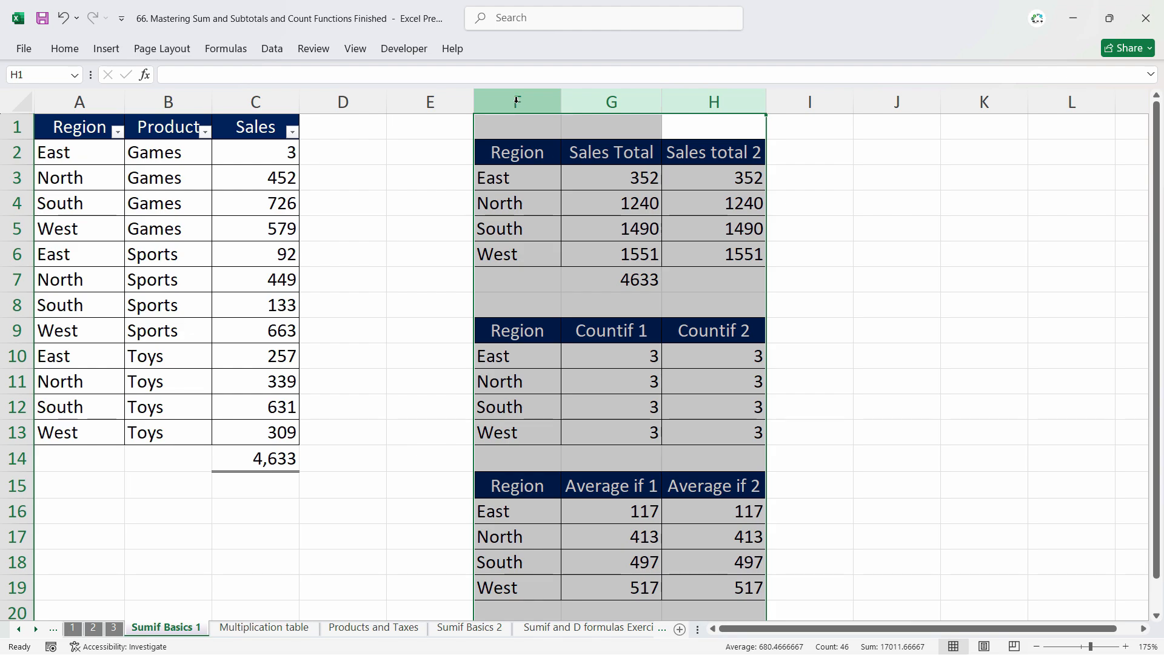
pyautogui.rightClick(518, 101)
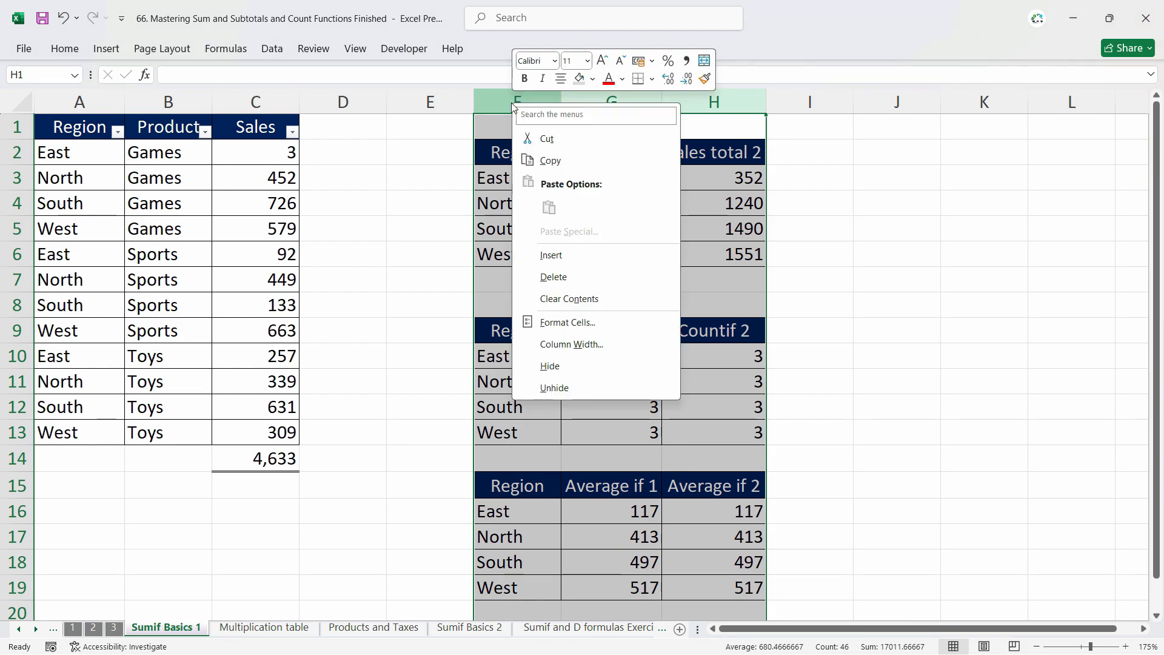
pyautogui.click(556, 257)
pyautogui.click(504, 194)
# Enter the criteria labels Games in cell F1 and East in cell E2
pyautogui.click(449, 156)
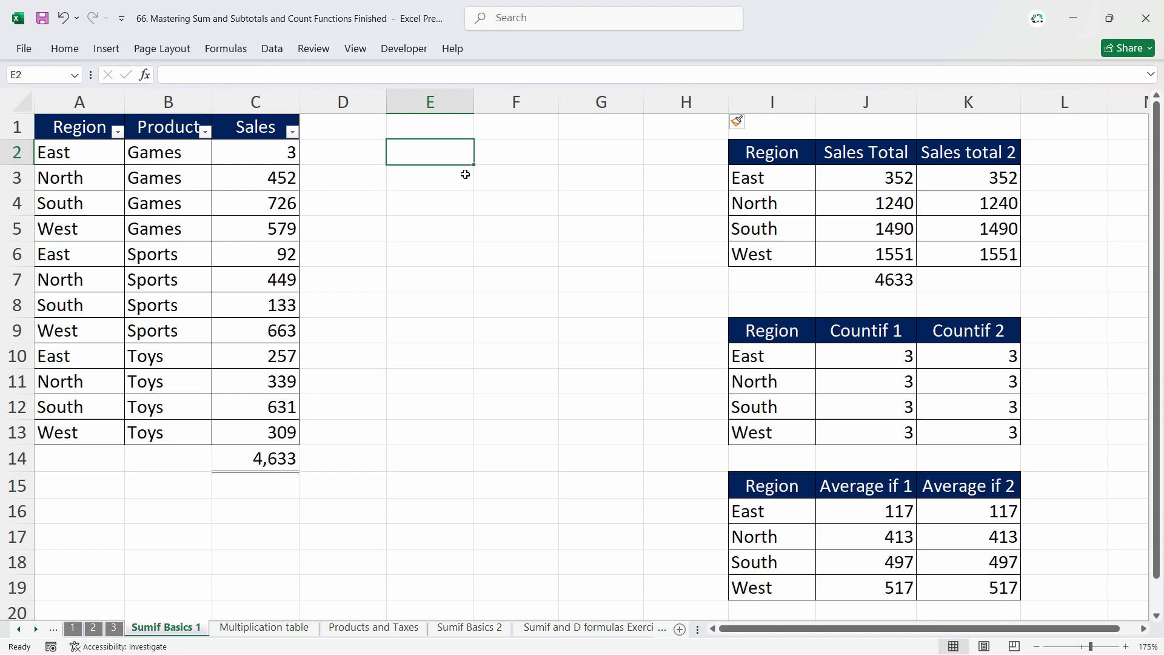
pyautogui.press('Up')
pyautogui.press('Right')
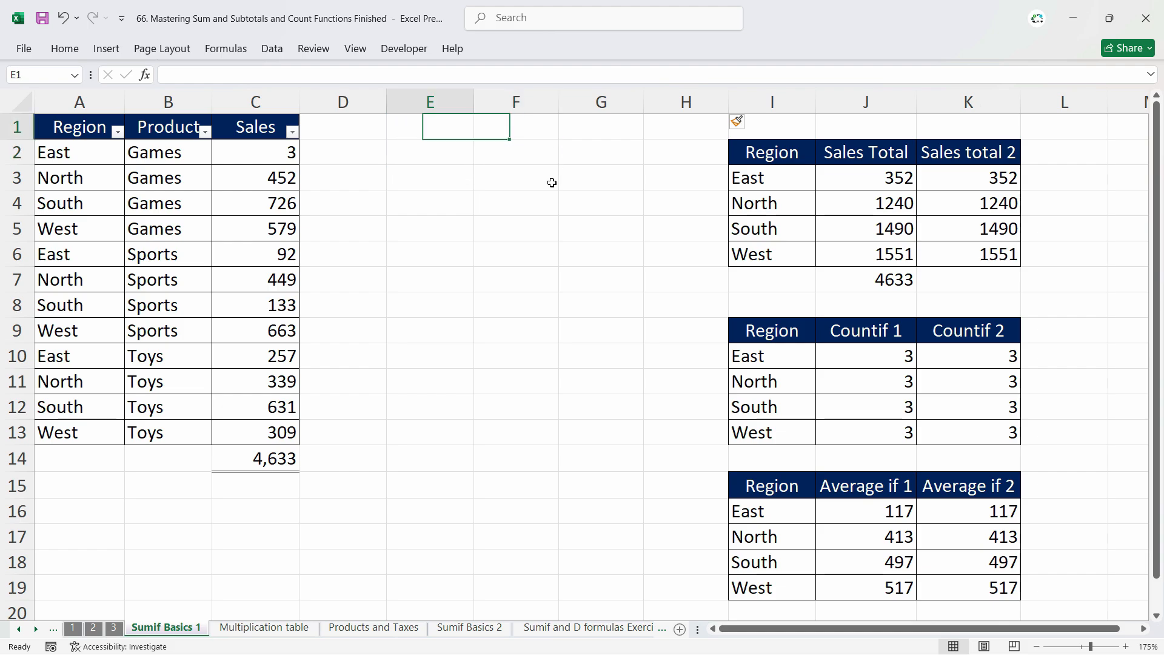
pyautogui.write('Games')
pyautogui.press('Return')
pyautogui.press('Left')
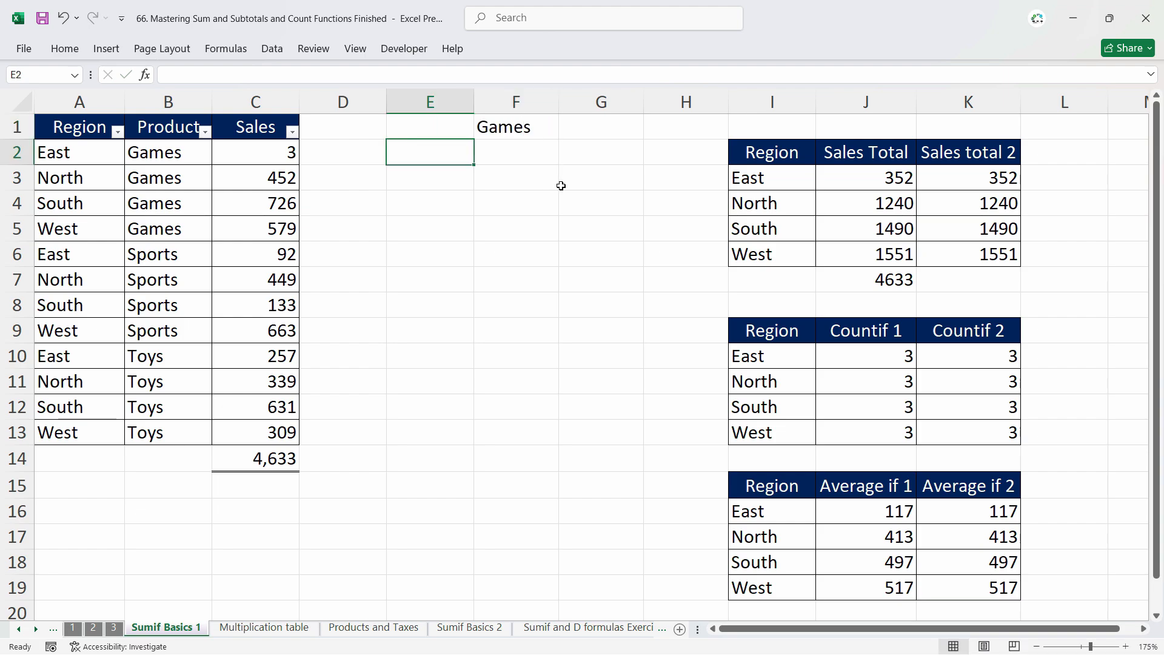
pyautogui.write('East')
pyautogui.press('Return')
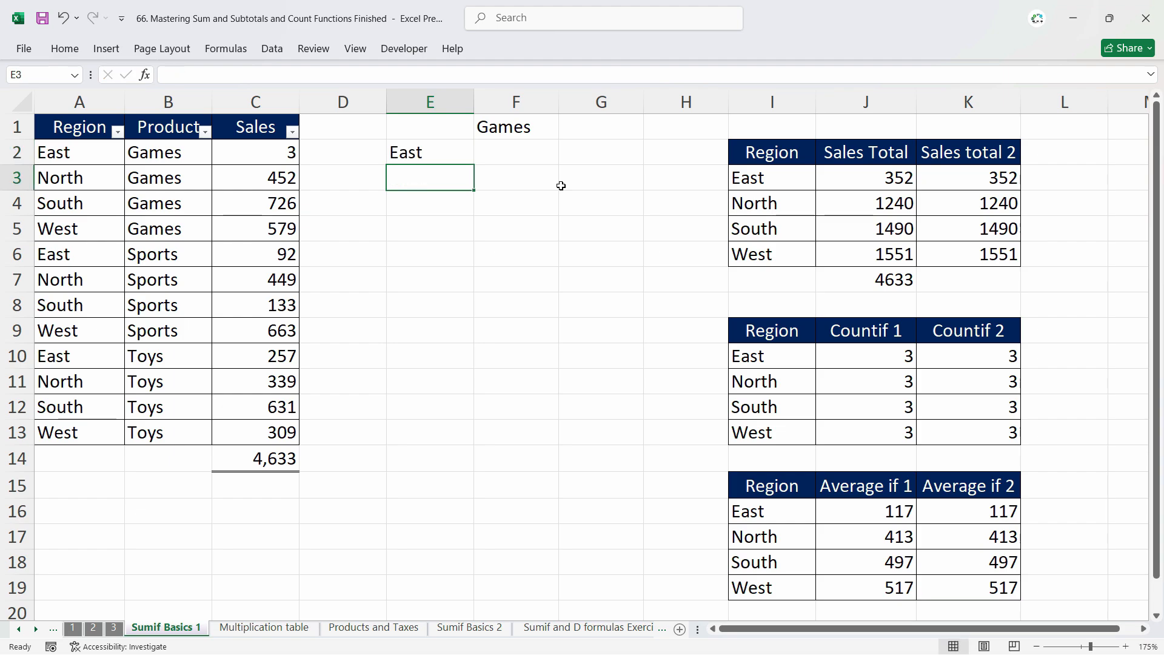
pyautogui.click(525, 152)
pyautogui.click(427, 155)
pyautogui.click(492, 132)
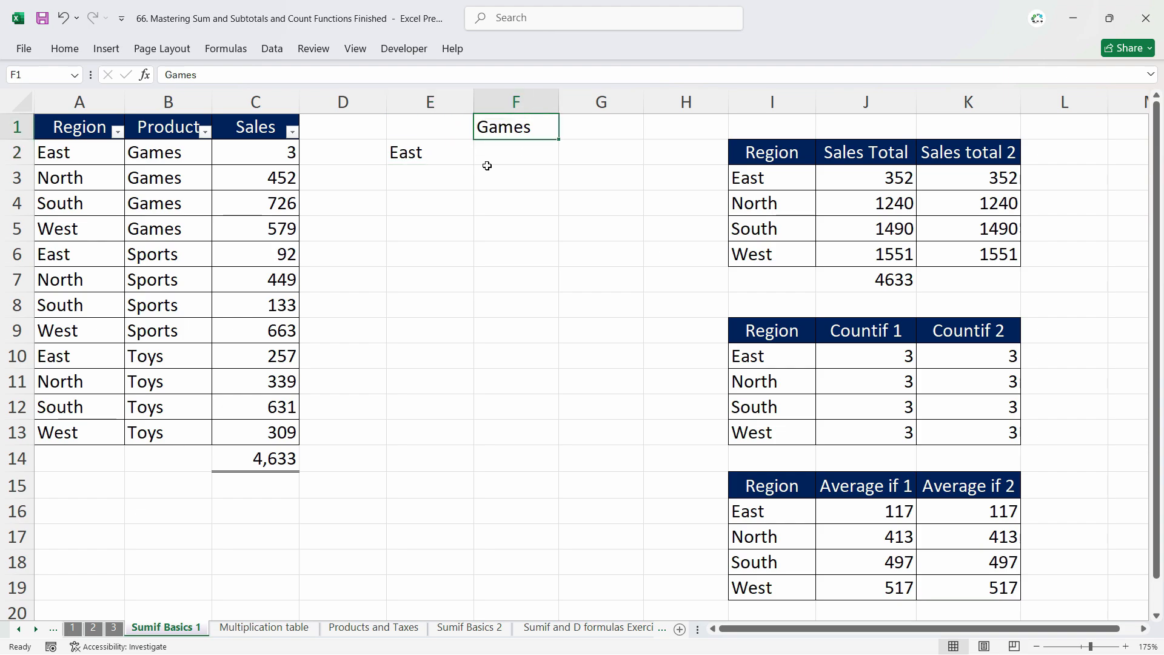
pyautogui.click(428, 159)
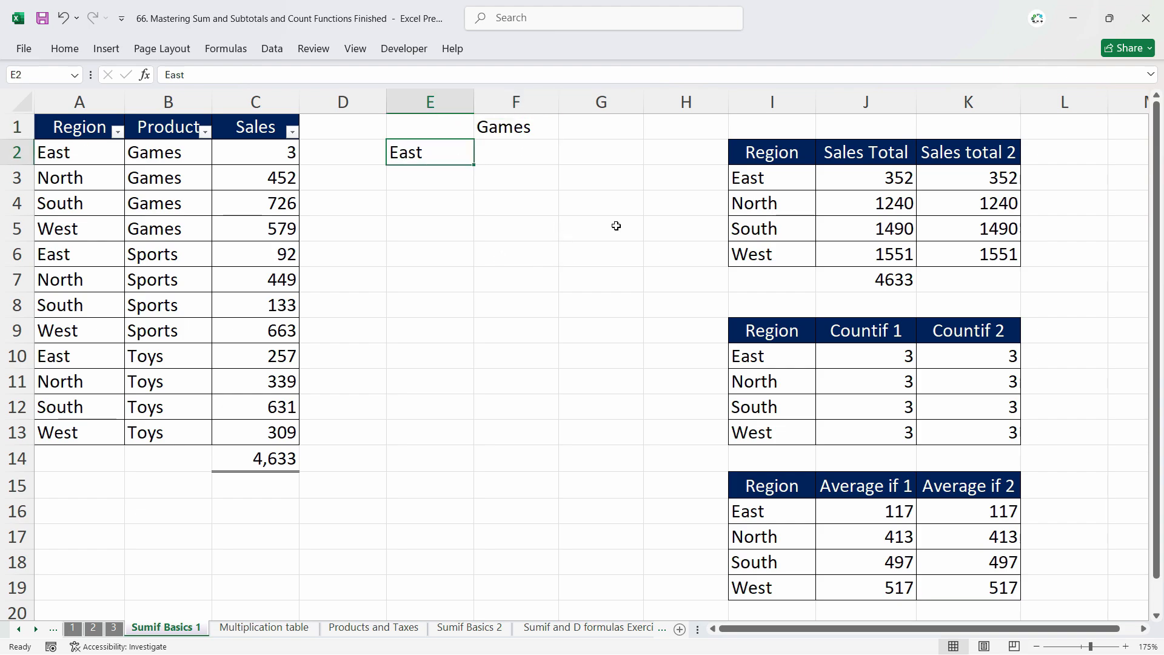
# Copy the Region header and its four region names from I2:I6 into the range starting at E2
pyautogui.moveTo(772, 156); pyautogui.dragTo(762, 261)
pyautogui.moveTo(773, 165); pyautogui.dragTo(760, 251)
pyautogui.hotkey('ctrl', 'c')
pyautogui.click(445, 154)
pyautogui.hotkey('ctrl', 'v')
pyautogui.press('ctrl')
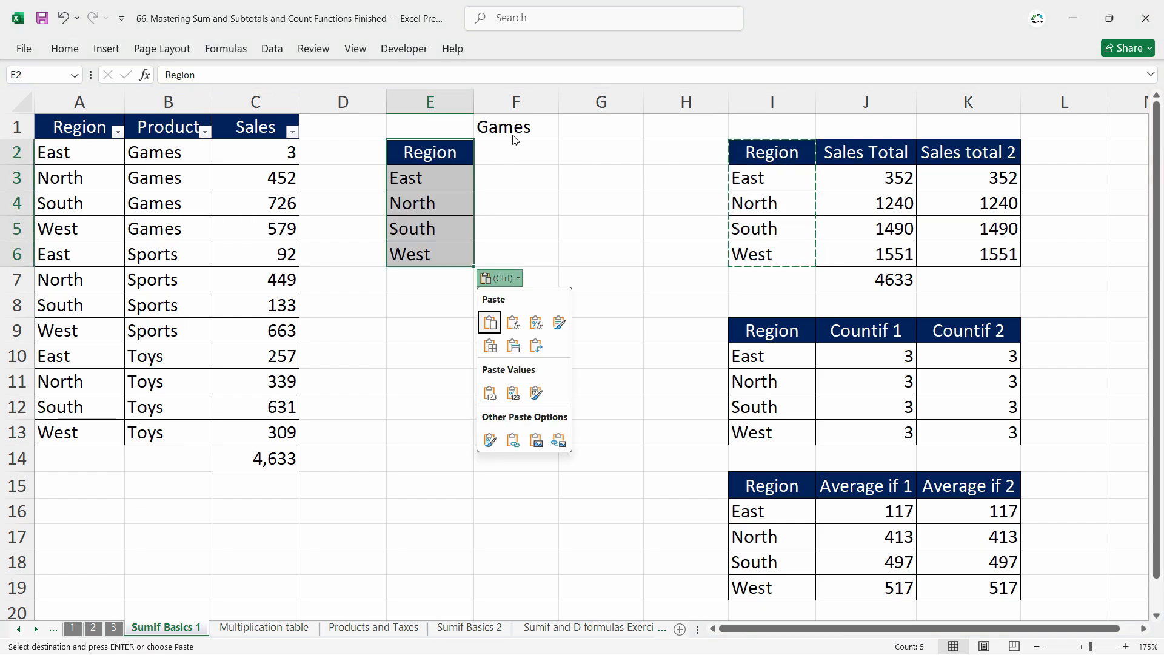
# Enter the label Criteria in cell E1, beside Games
pyautogui.click(519, 135)
pyautogui.click(545, 132)
pyautogui.press('Left')
pyautogui.write('Criteria')
pyautogui.press('Return')
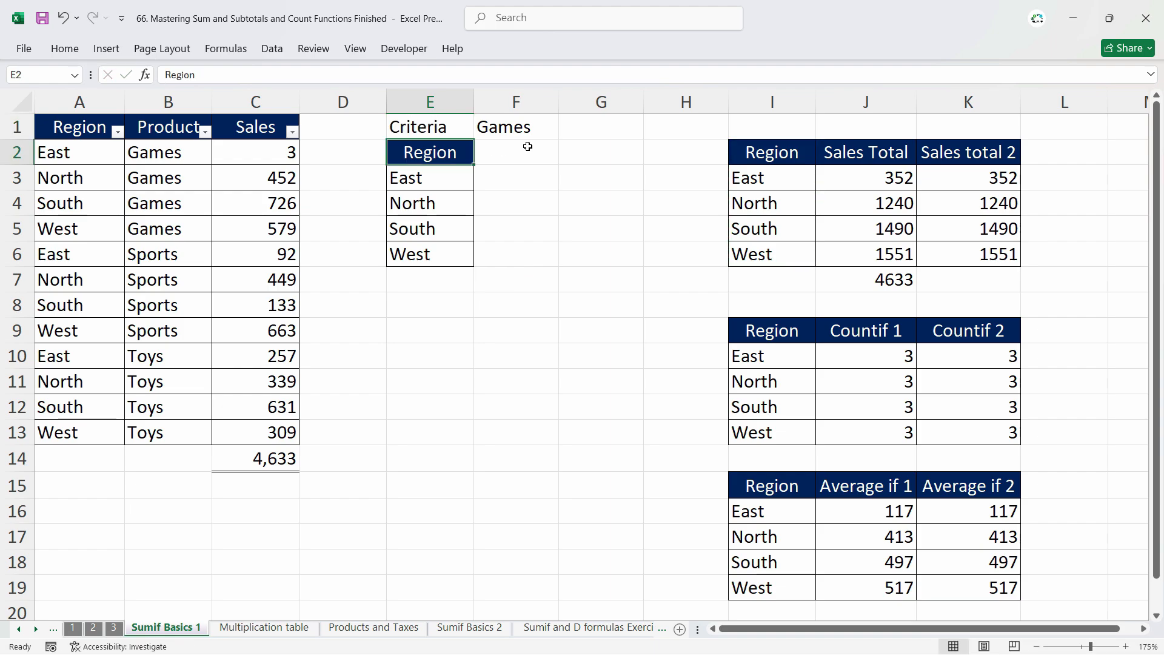
# Shade the Games cell F1 with a light gray fill
pyautogui.click(521, 137)
pyautogui.click(64, 48)
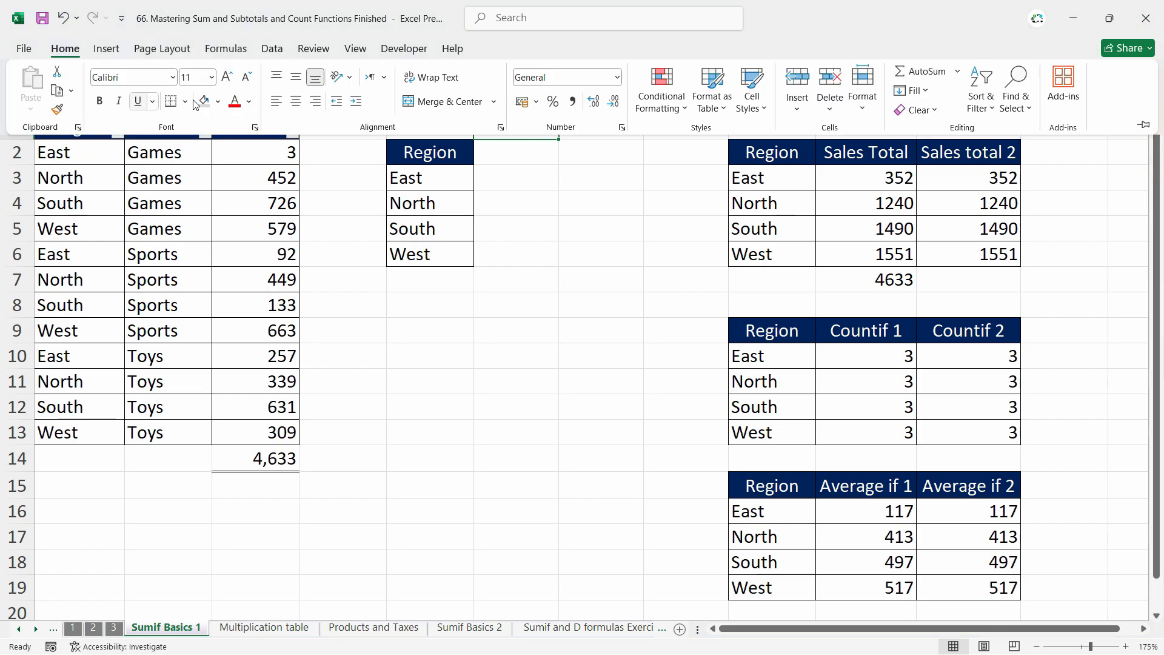
pyautogui.click(598, 206)
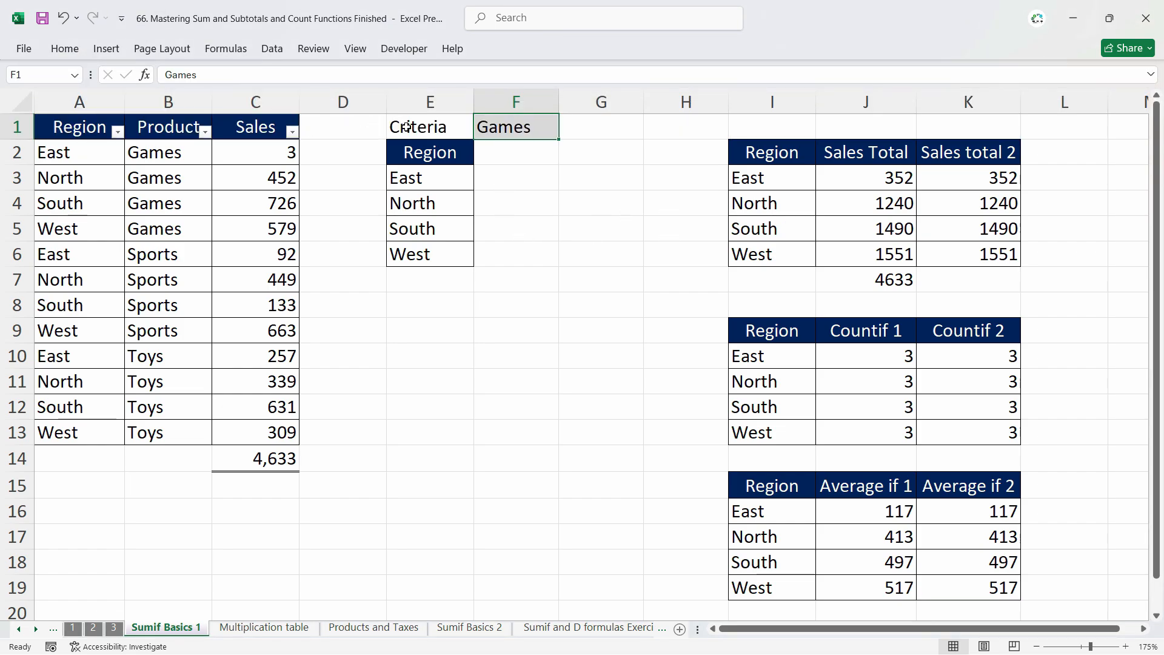
# Apply Thick Outside Borders around the criteria cells E1:F1
pyautogui.moveTo(406, 127); pyautogui.dragTo(526, 122)
pyautogui.click(64, 48)
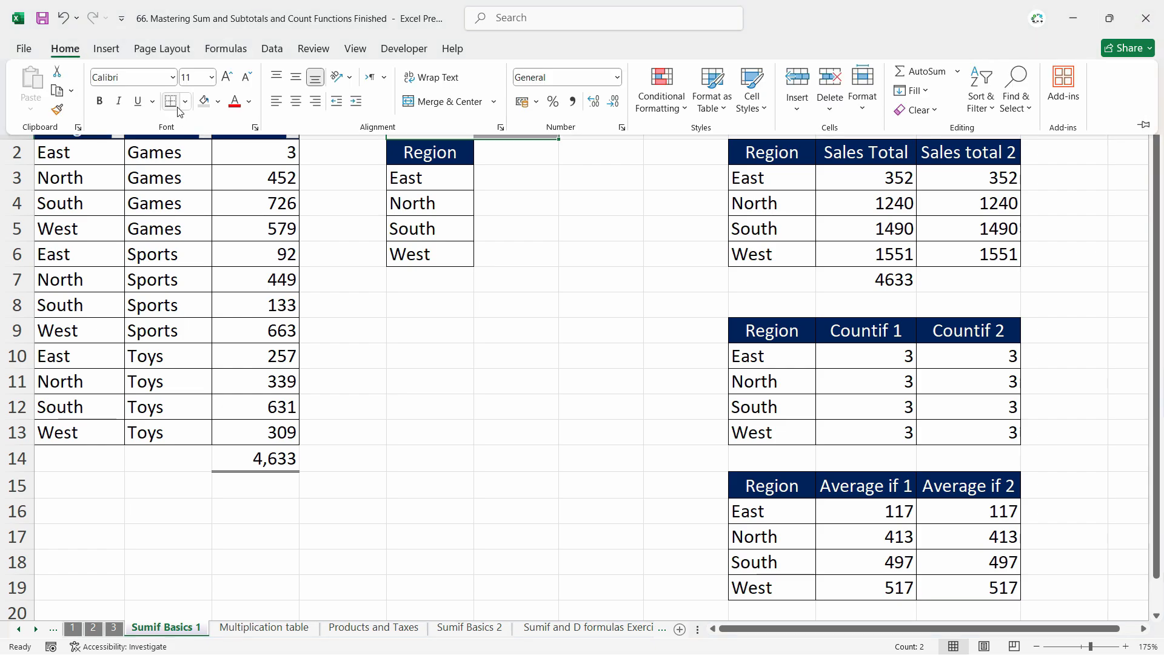
pyautogui.click(185, 101)
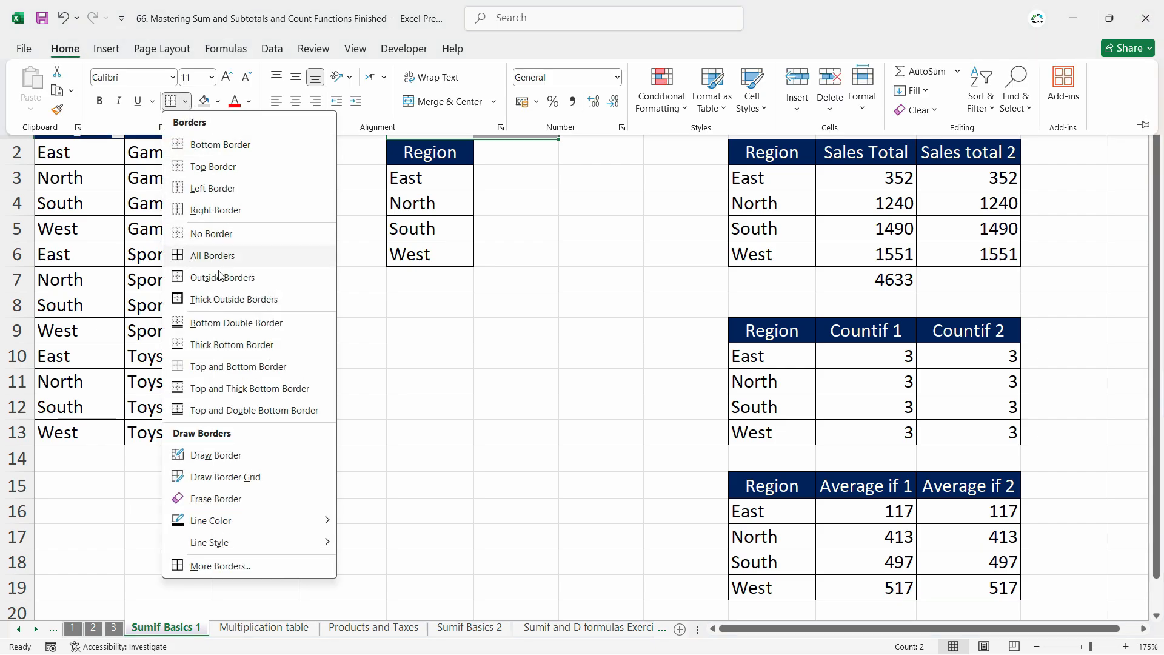
pyautogui.click(238, 298)
pyautogui.click(442, 130)
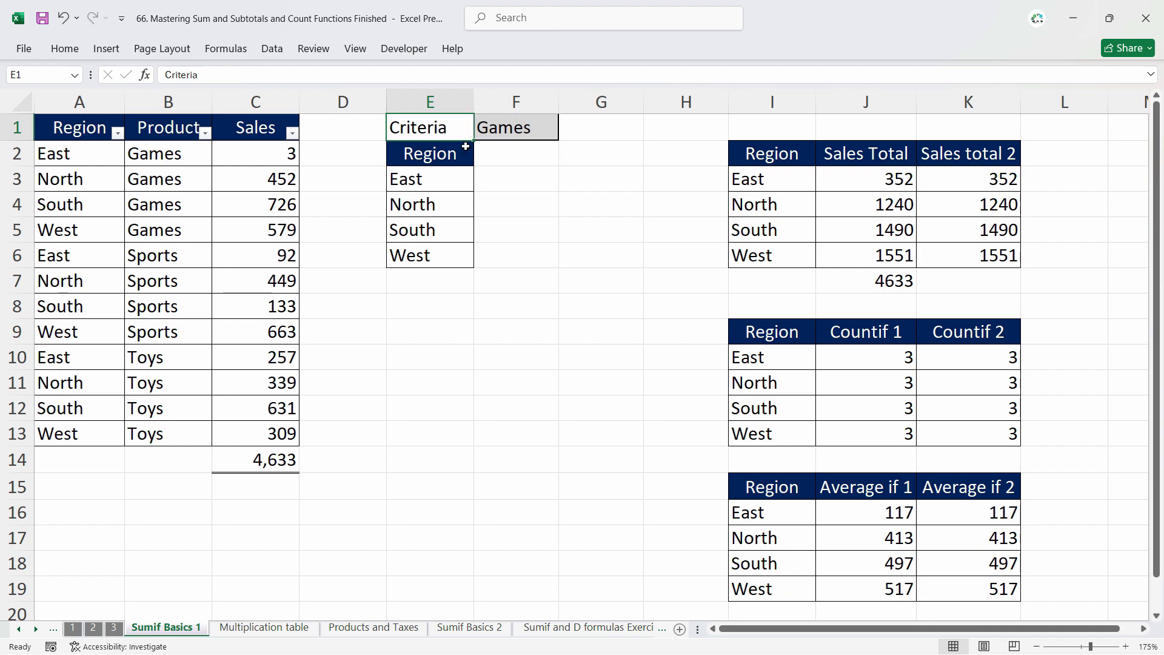
# Apply All Borders to the empty result cells F2:F6 beside the region list
pyautogui.moveTo(513, 160); pyautogui.dragTo(535, 257)
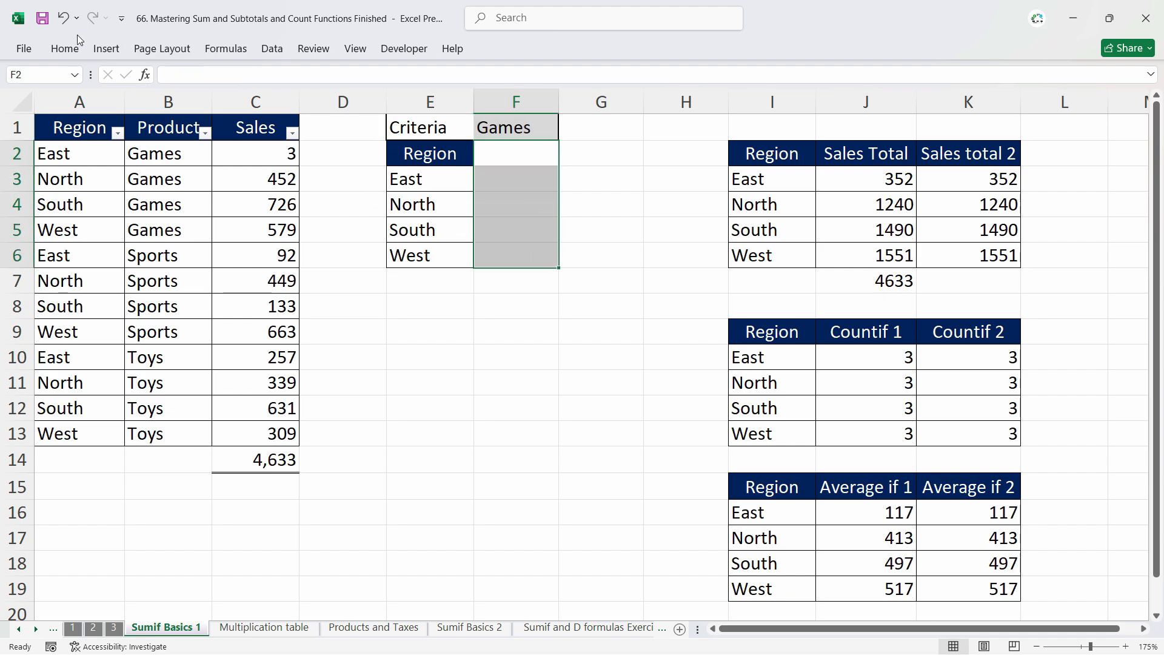
pyautogui.click(66, 48)
pyautogui.click(185, 101)
pyautogui.click(193, 252)
pyautogui.click(510, 155)
# Start a SUMIFS formula in F3 that sums column C where column A matches the region in E3
pyautogui.click(503, 185)
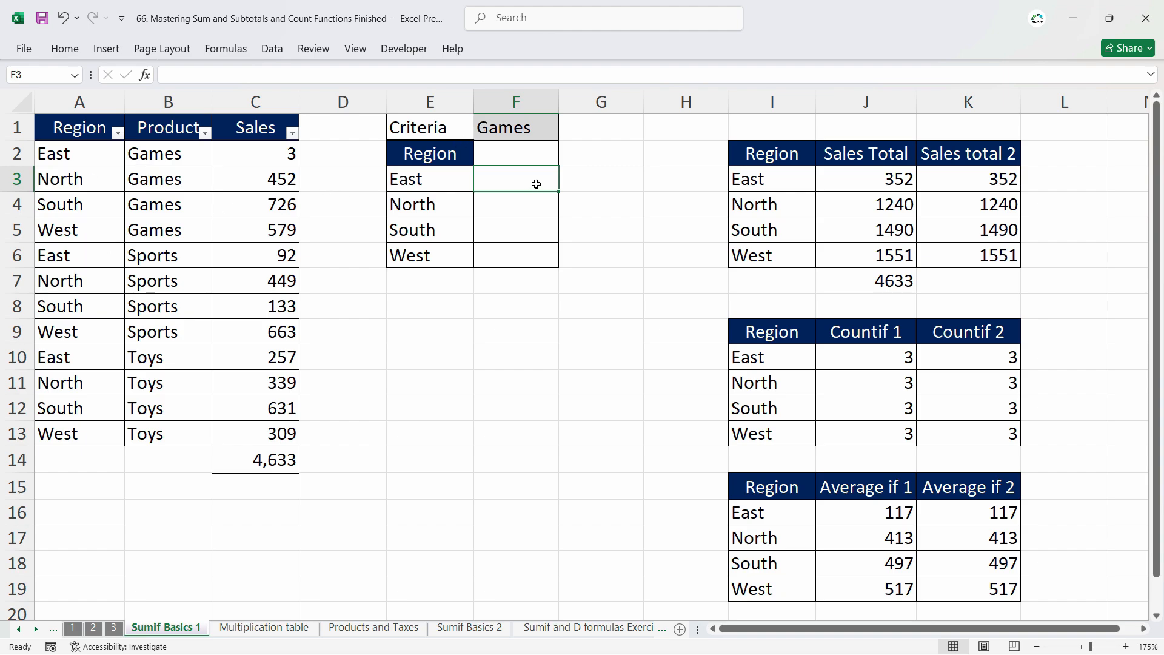
pyautogui.write('=sumi')
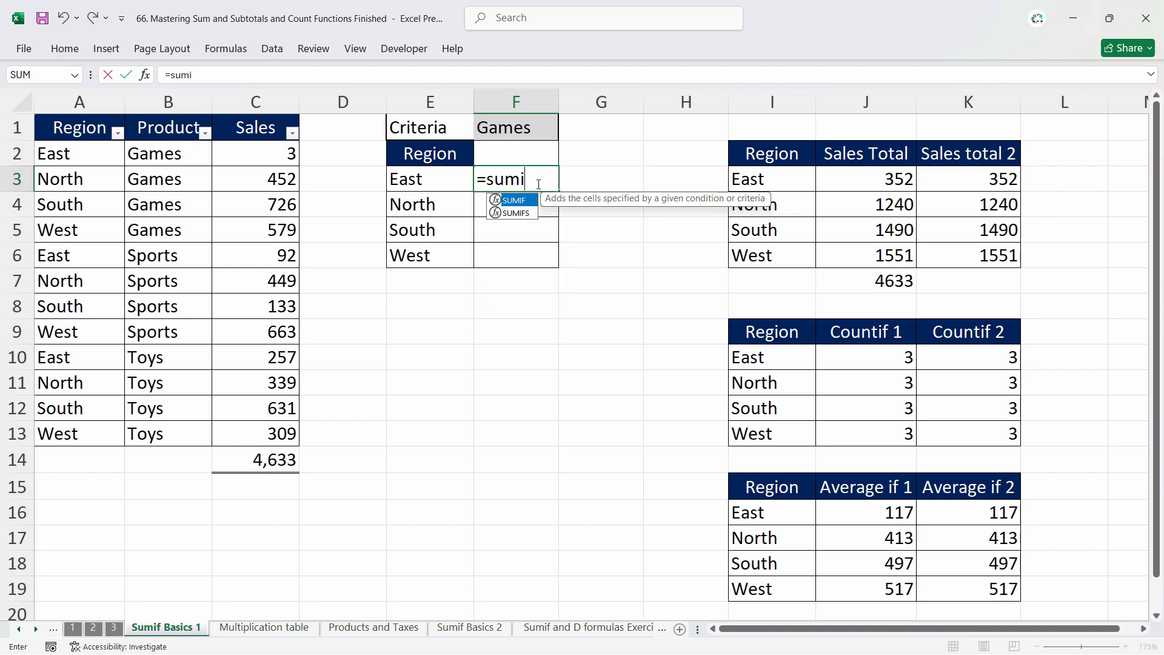
pyautogui.press('Down')
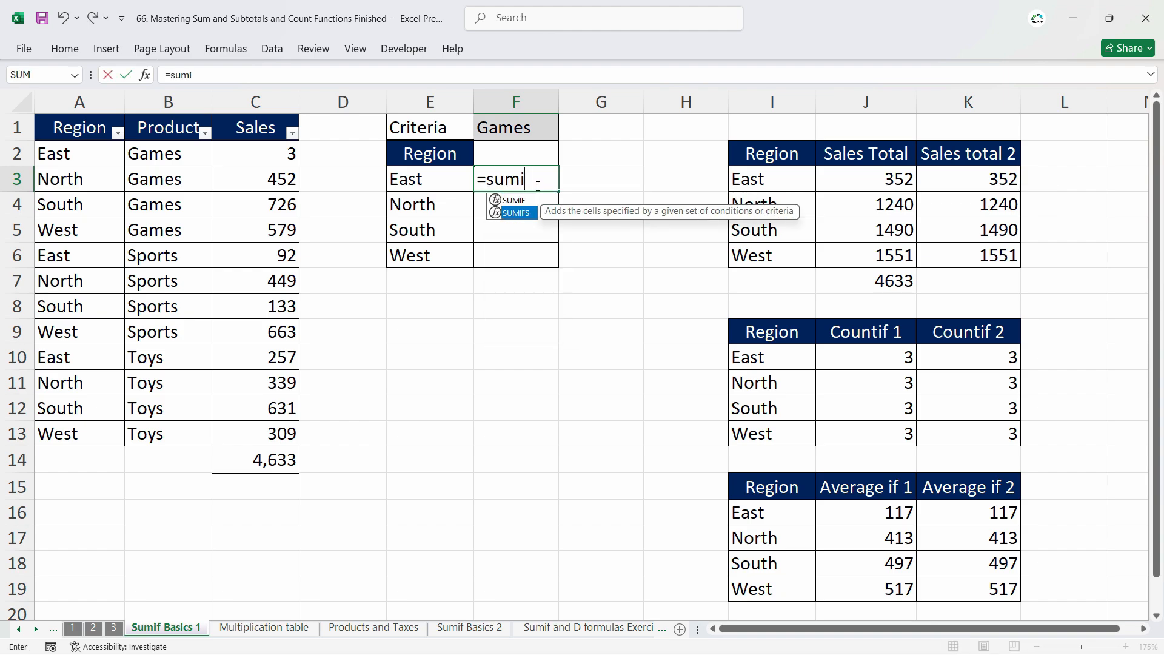
pyautogui.press('Tab')
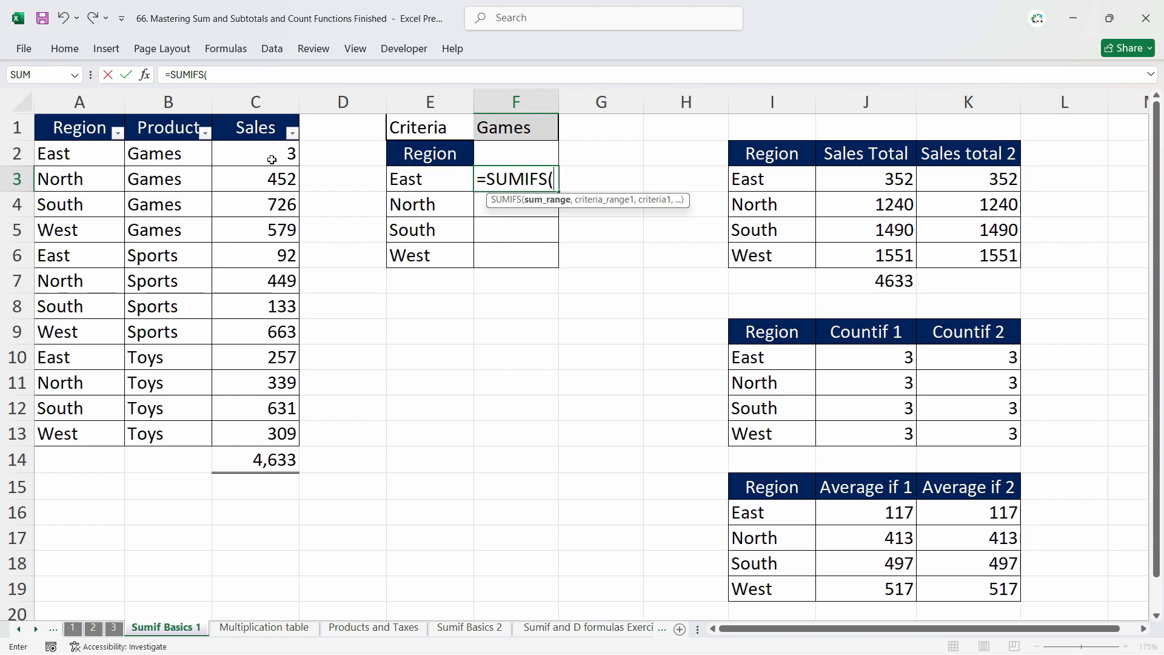
pyautogui.click(255, 107)
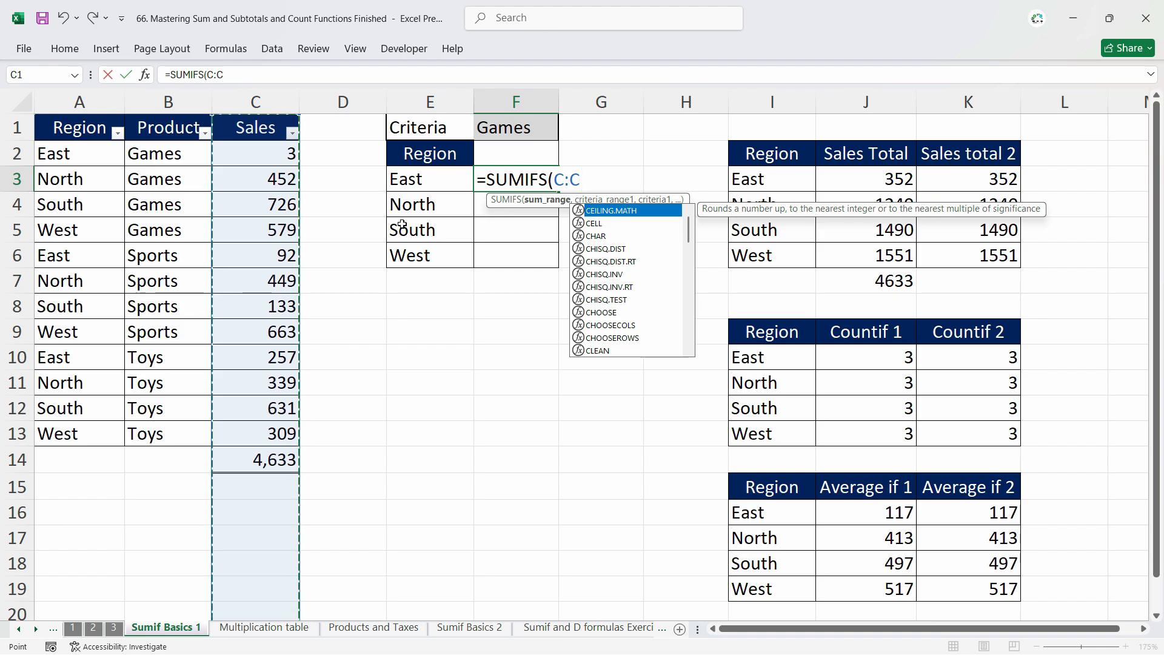
pyautogui.write(',')
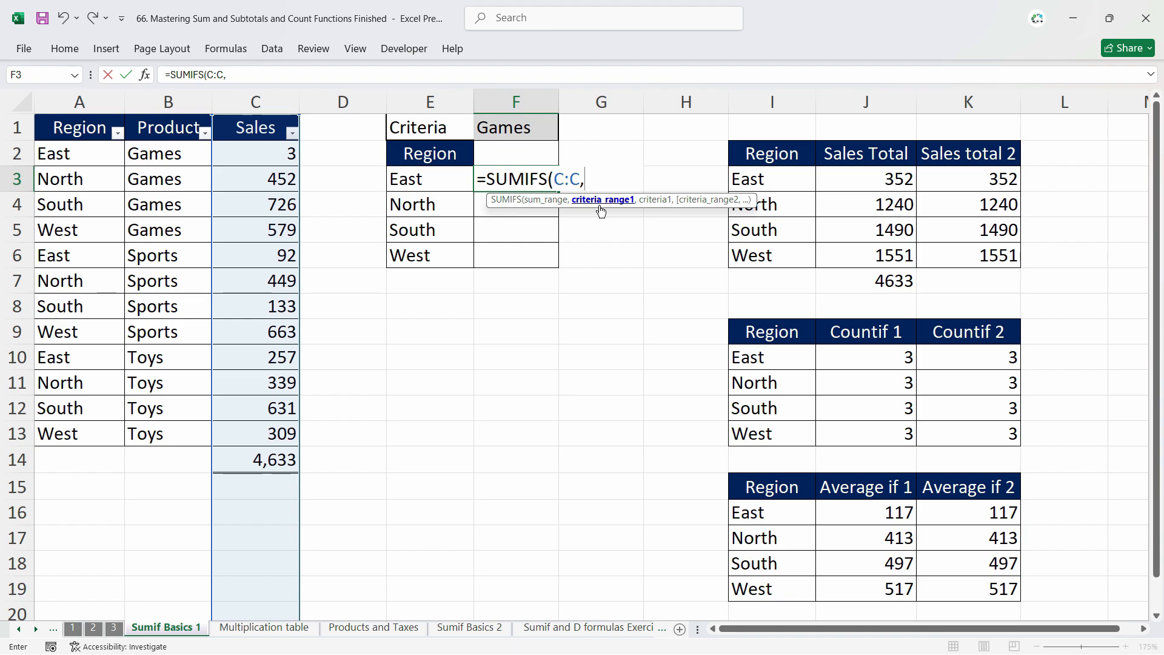
pyautogui.click(81, 100)
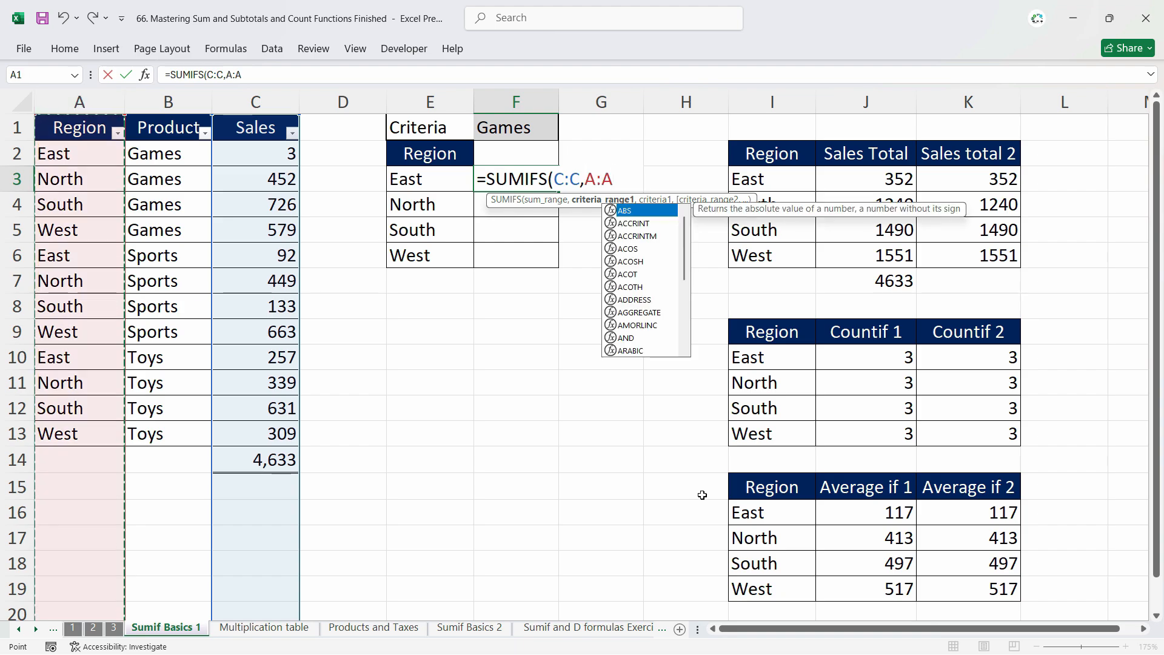
pyautogui.write(',')
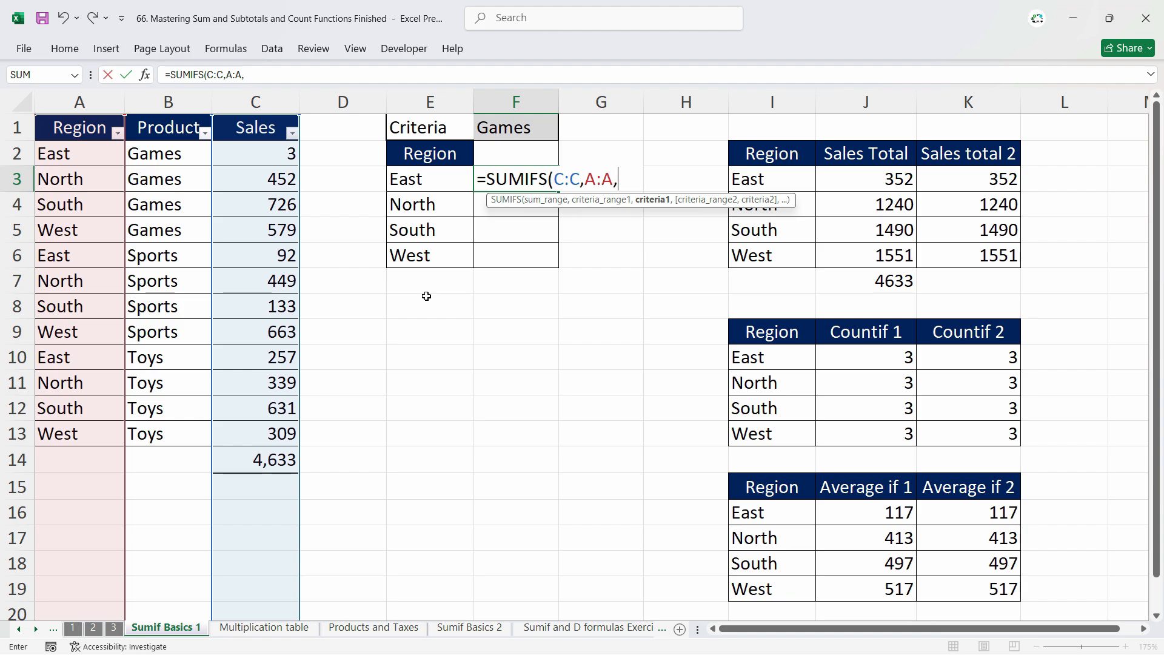
pyautogui.click(426, 182)
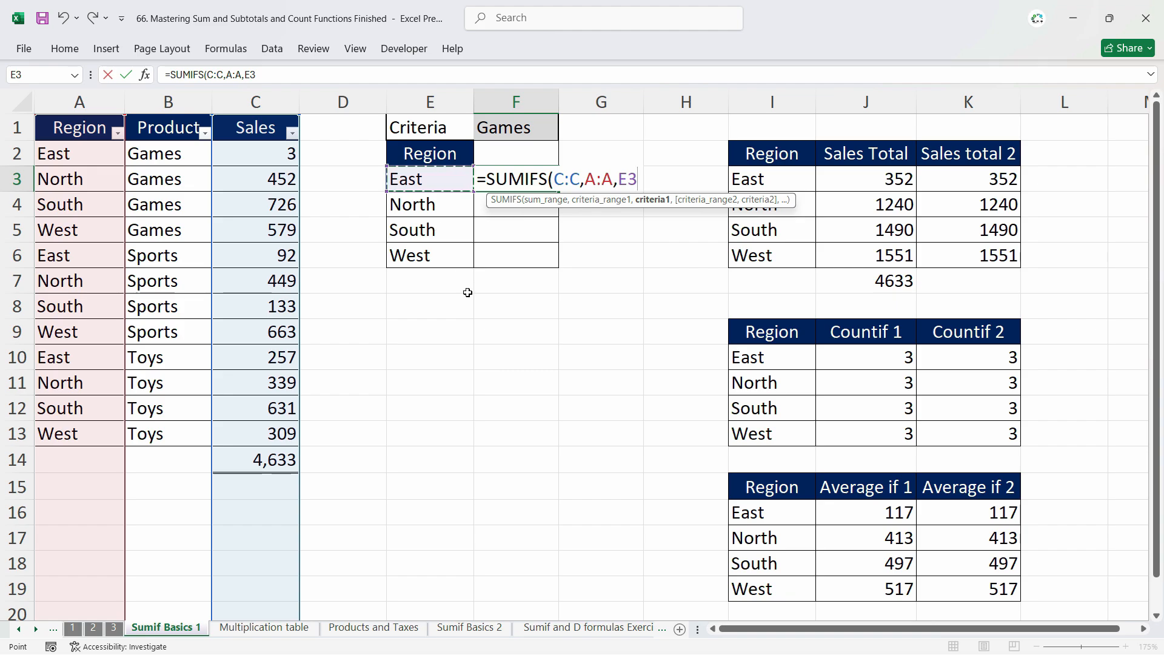
pyautogui.write(',')
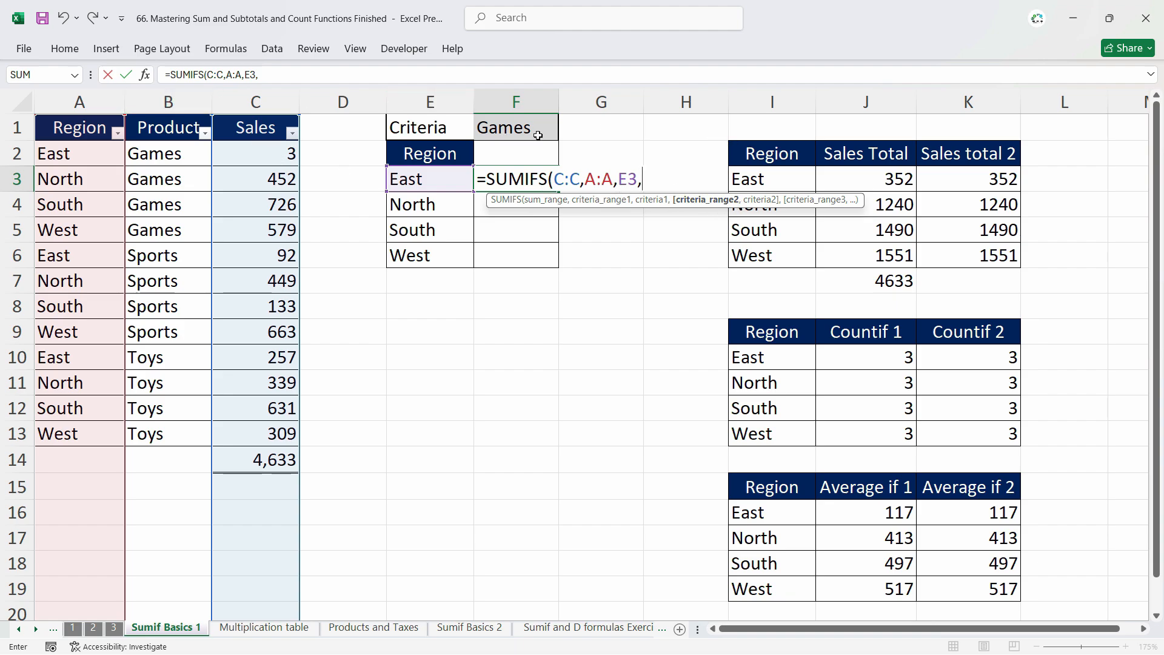
# Add column B matching the product in F1 as the second criterion and complete the SUMIFS formula
pyautogui.click(176, 100)
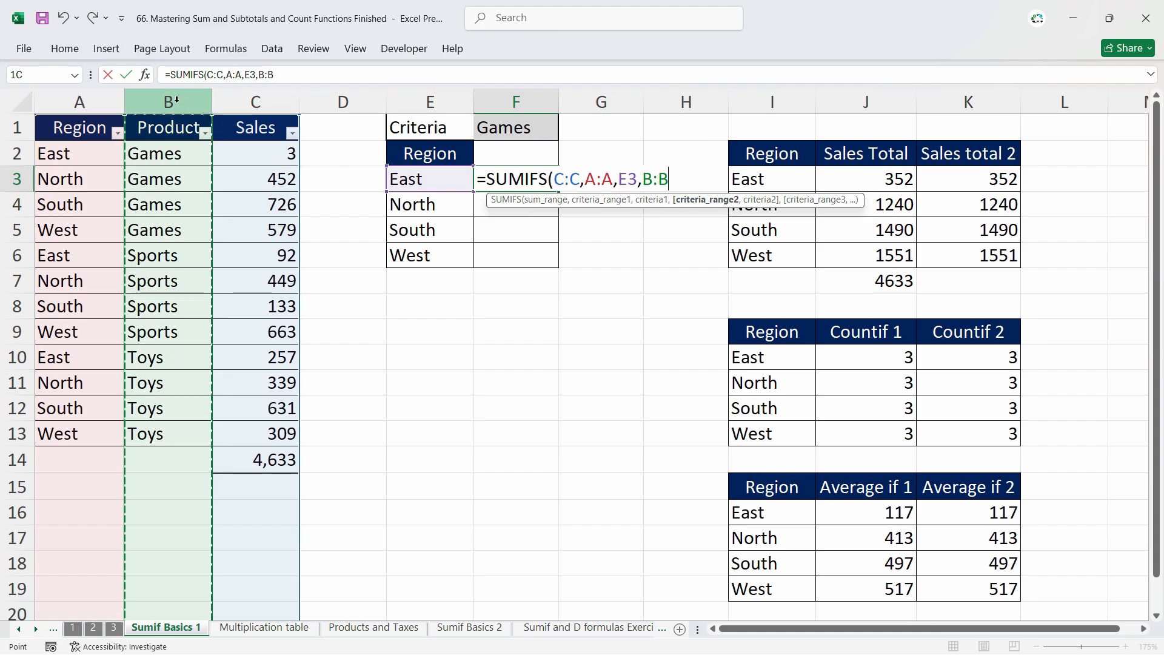
pyautogui.write(',')
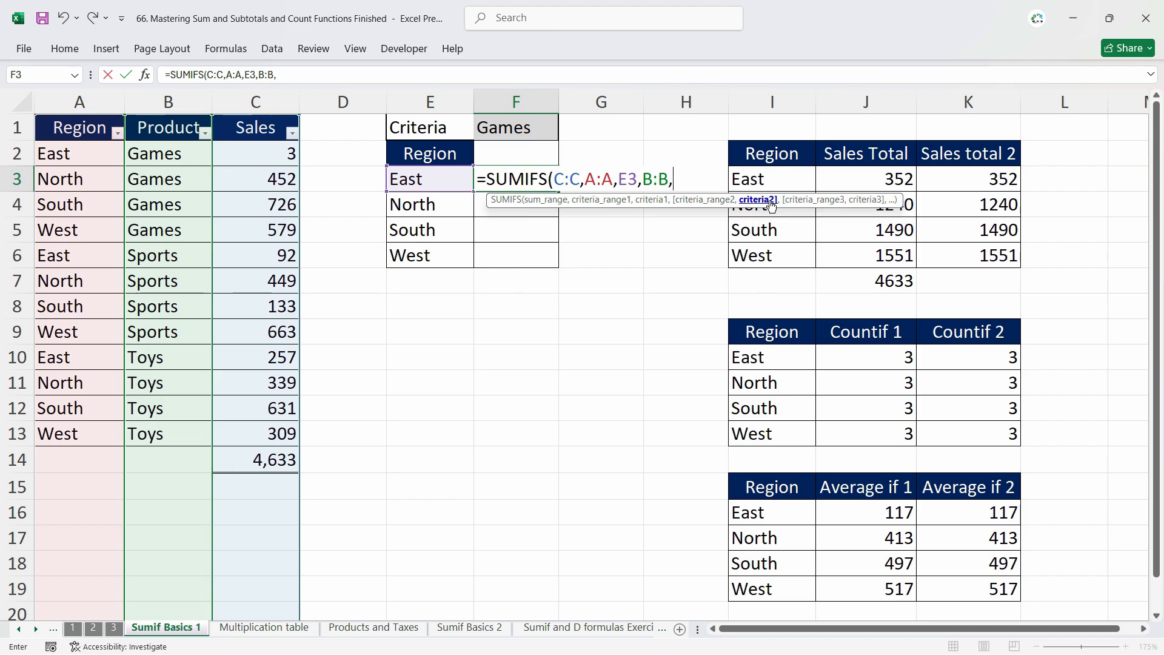
pyautogui.click(521, 130)
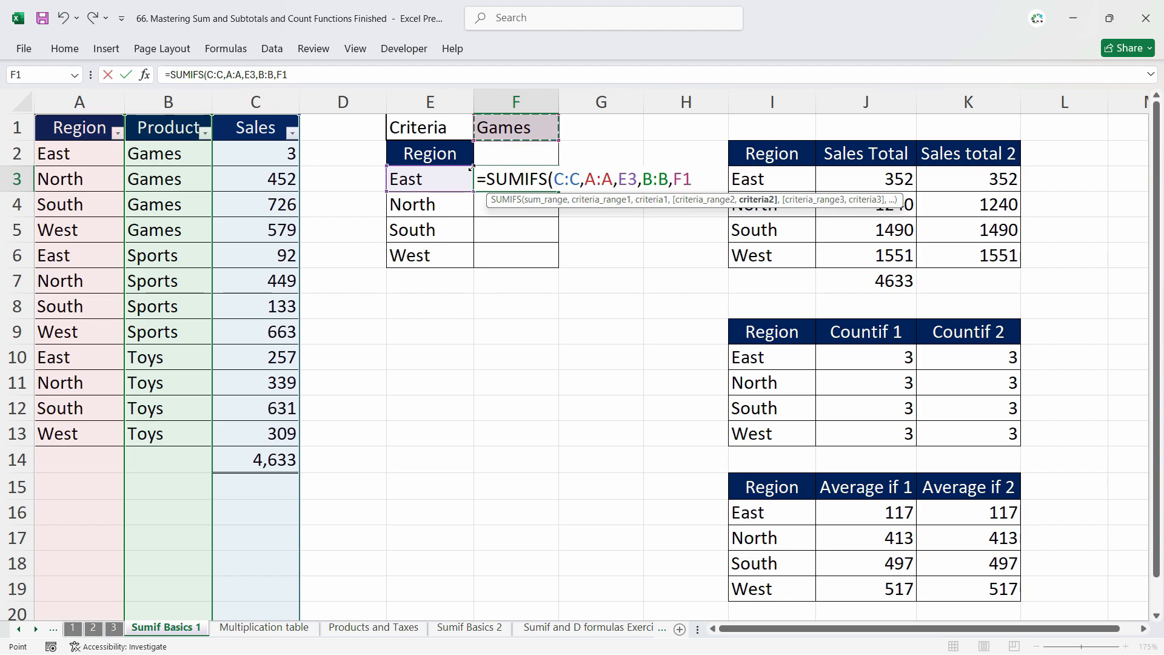
pyautogui.press('Return')
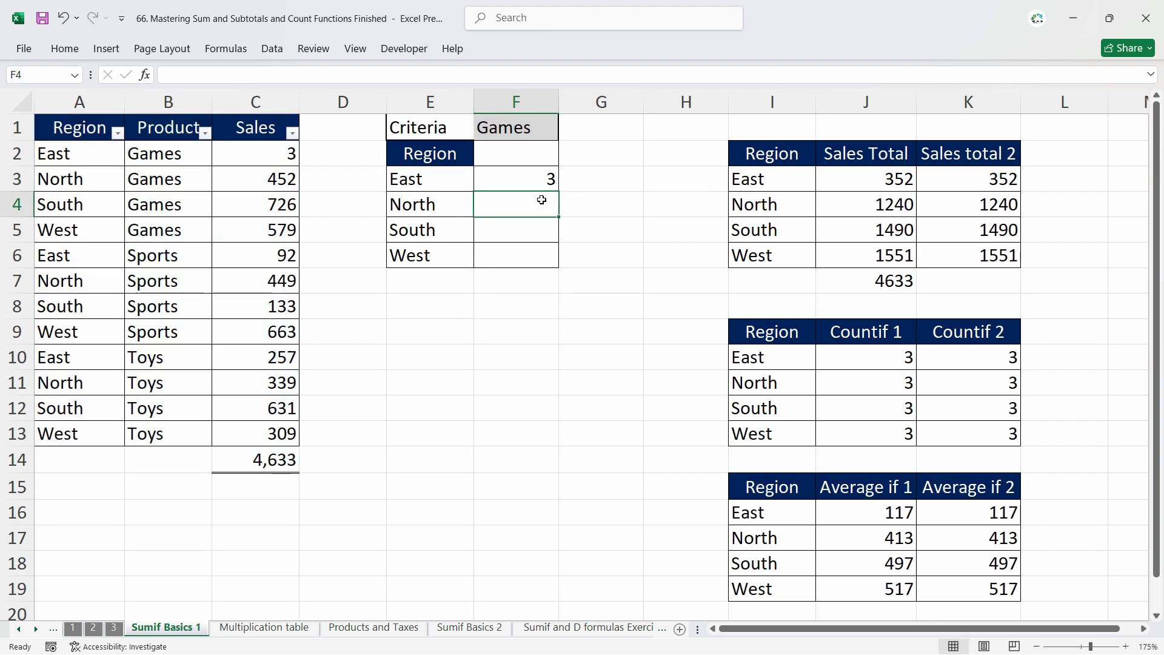
# Compare the East result with the Games sales in C2, and fill the SUMIFS formula from F3 down to F6
pyautogui.click(540, 182)
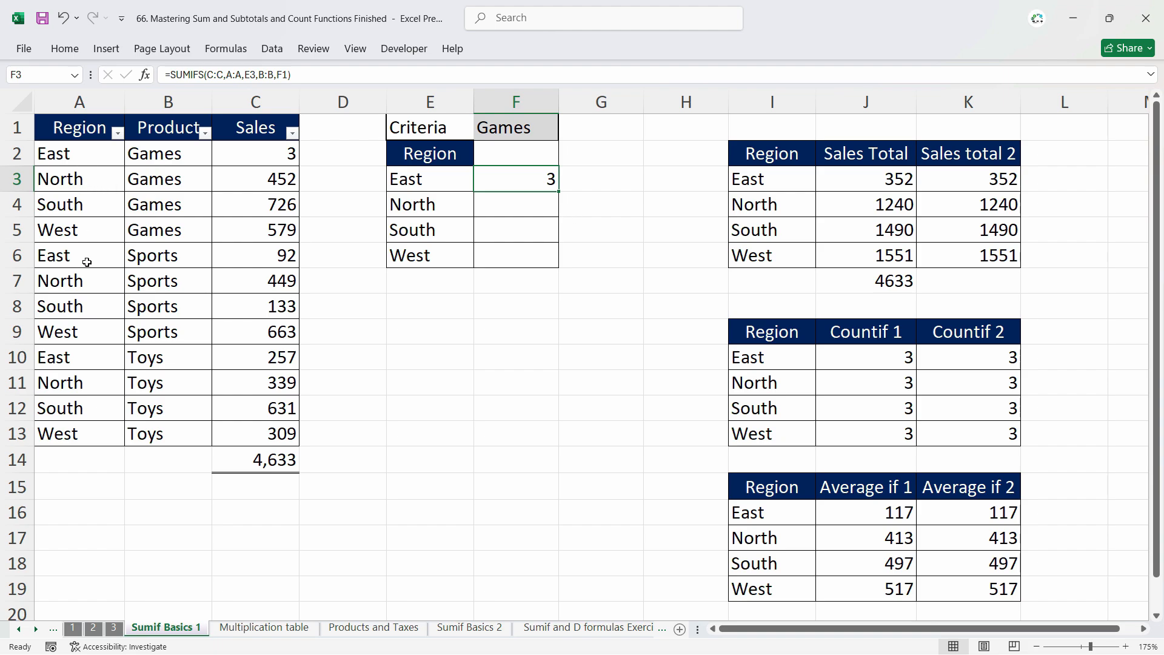
pyautogui.click(197, 155)
pyautogui.click(260, 154)
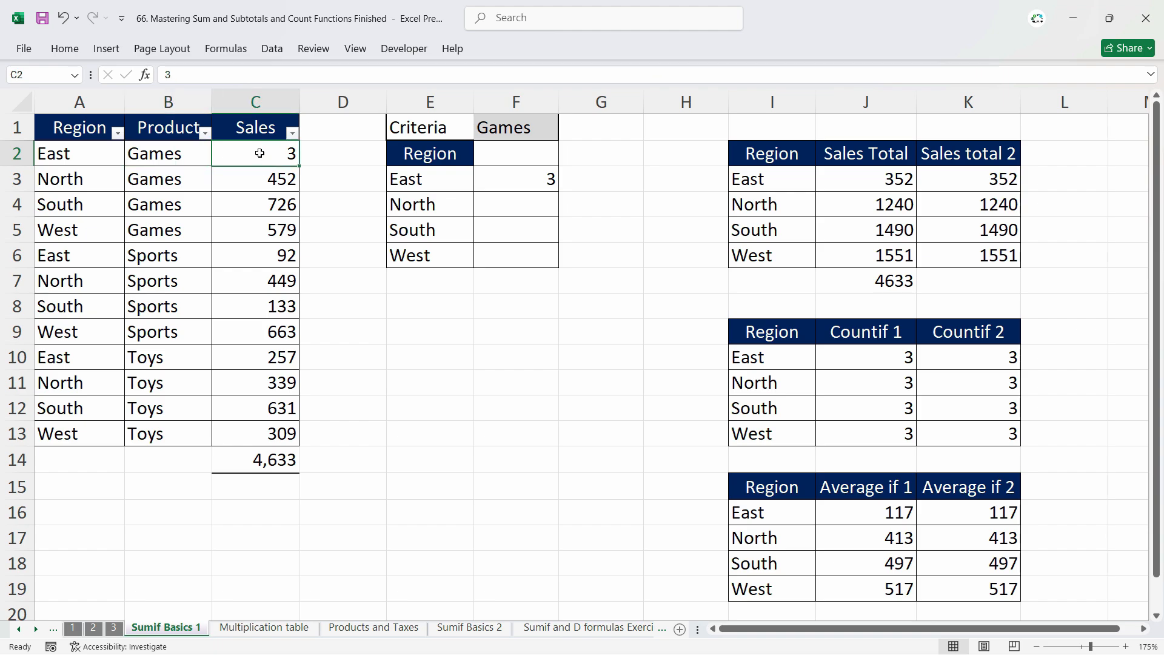
pyautogui.click(554, 188)
pyautogui.moveTo(559, 192); pyautogui.dragTo(553, 260)
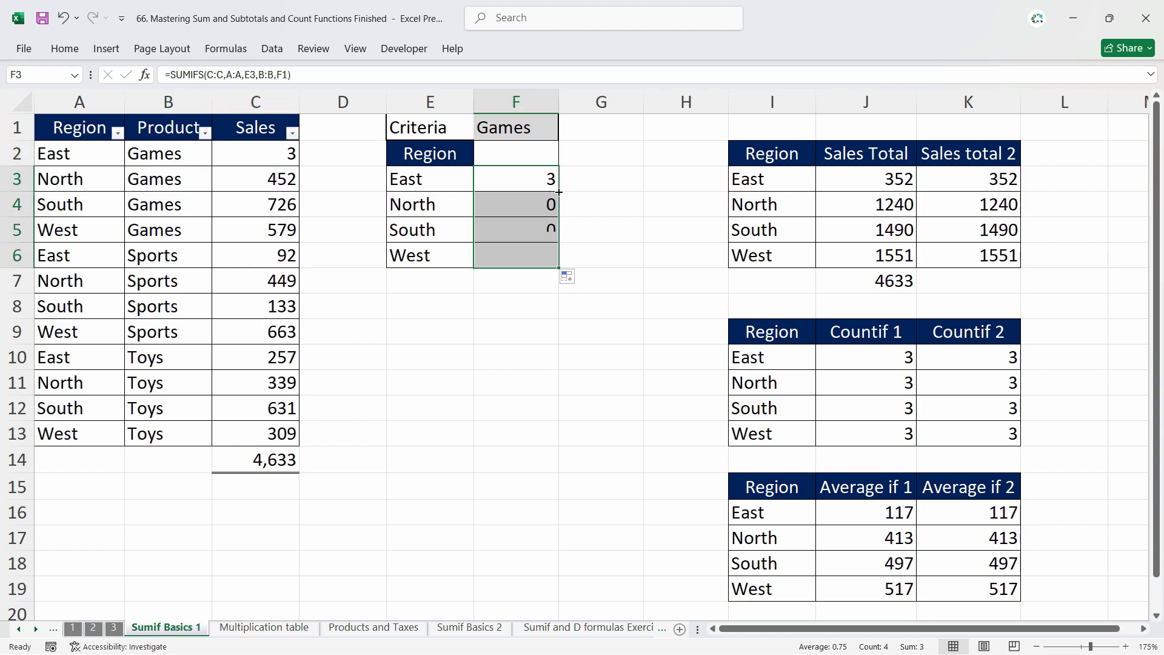
# Inspect the cell references in the copied SUMIFS formulas in F4:F6
pyautogui.click(528, 237)
pyautogui.click(534, 262)
pyautogui.click(540, 211)
pyautogui.doubleClick(528, 254)
pyautogui.press('Escape')
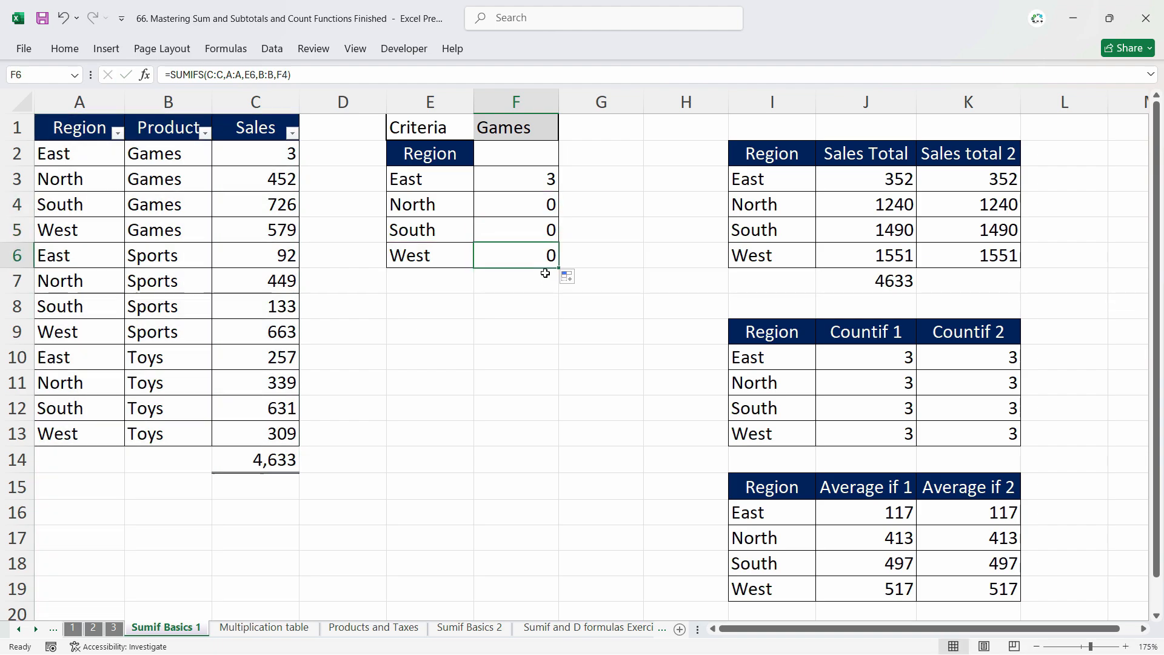
pyautogui.click(534, 209)
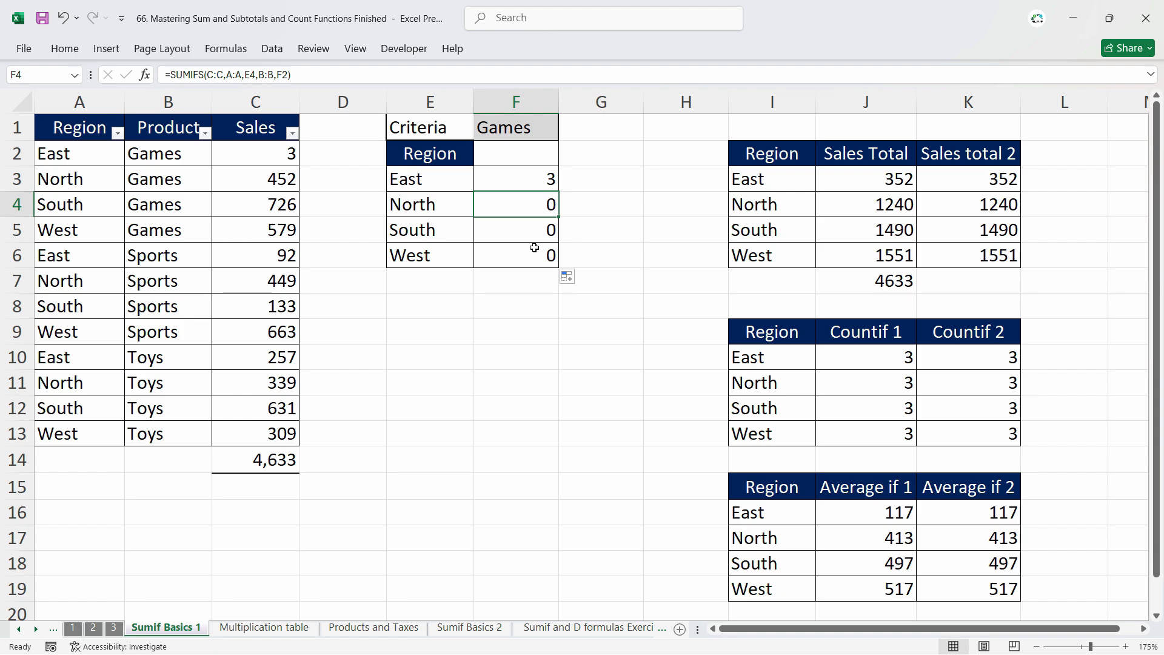
# Examine each argument of the SUMIFS formula in F4, from the sum range to the second criterion
pyautogui.doubleClick(544, 208)
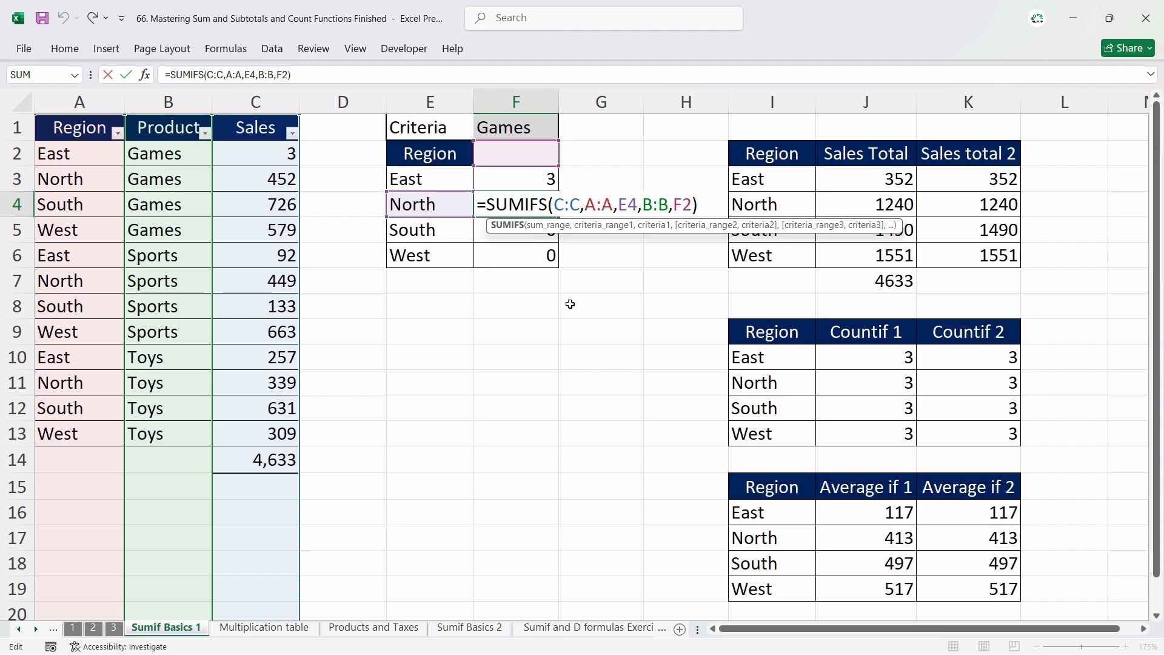
pyautogui.click(571, 205)
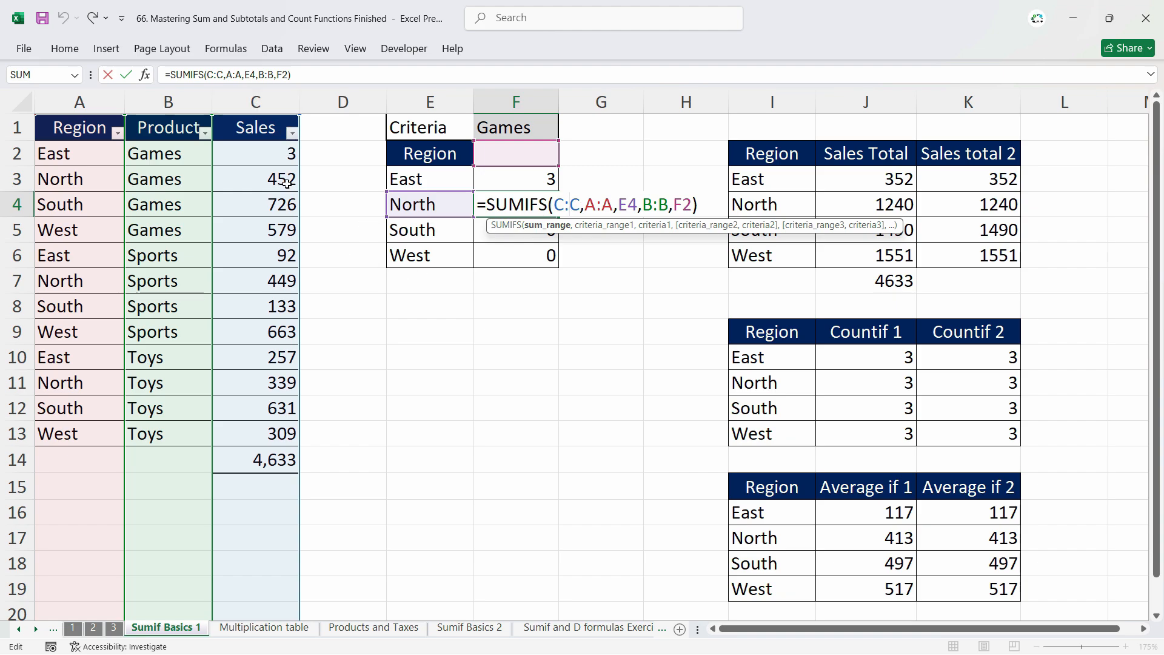
pyautogui.click(599, 205)
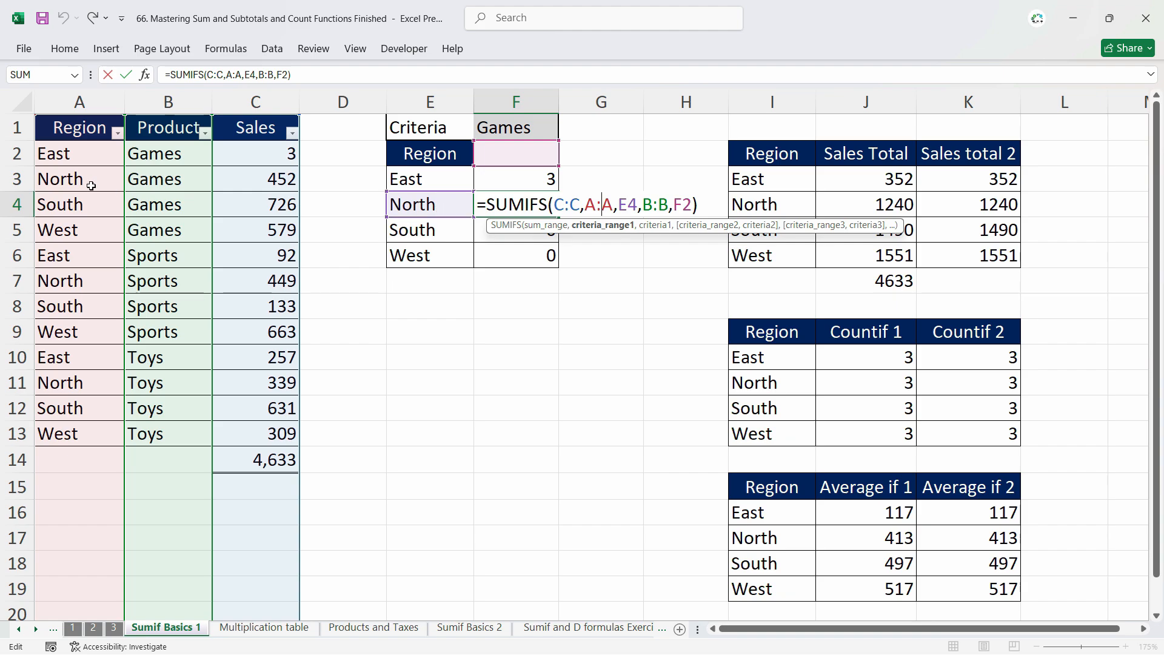
pyautogui.click(627, 205)
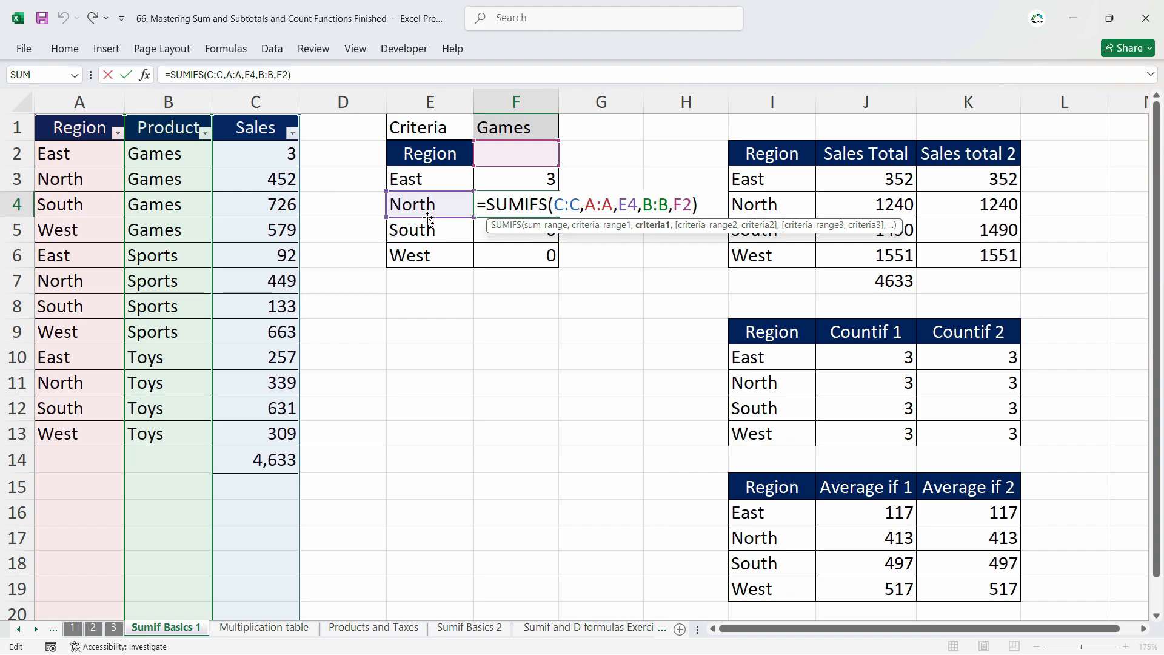
pyautogui.press('Right')
pyautogui.press('Right')
pyautogui.press('Right')
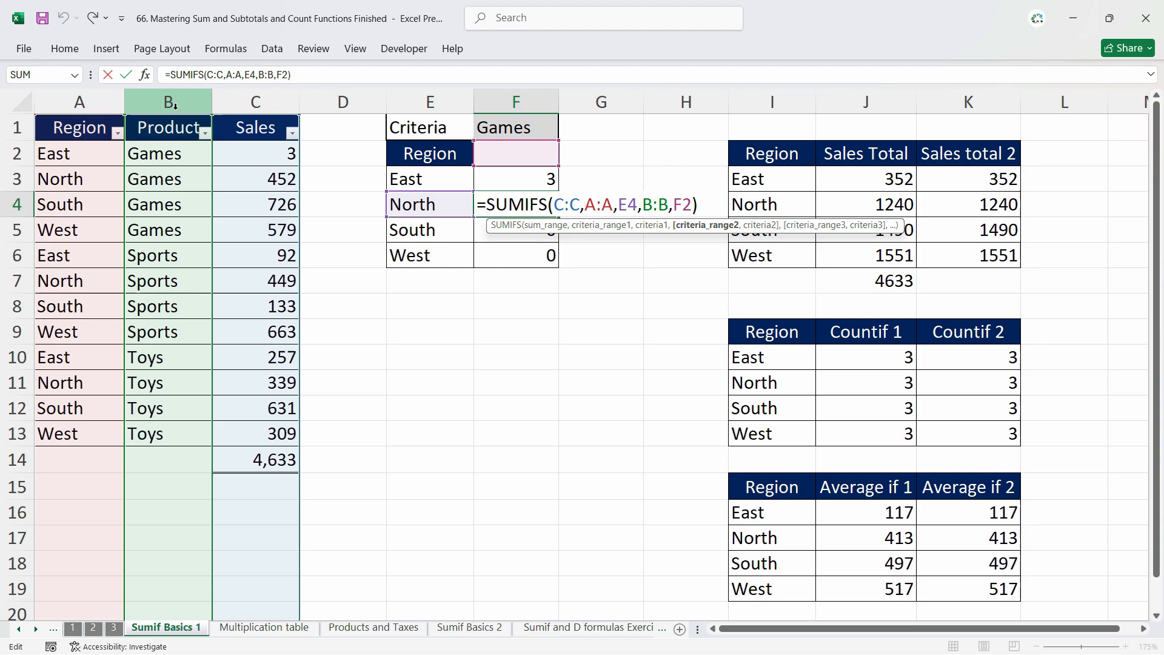
pyautogui.press('Right')
pyautogui.press('Right')
pyautogui.press('Right')
pyautogui.press('Right')
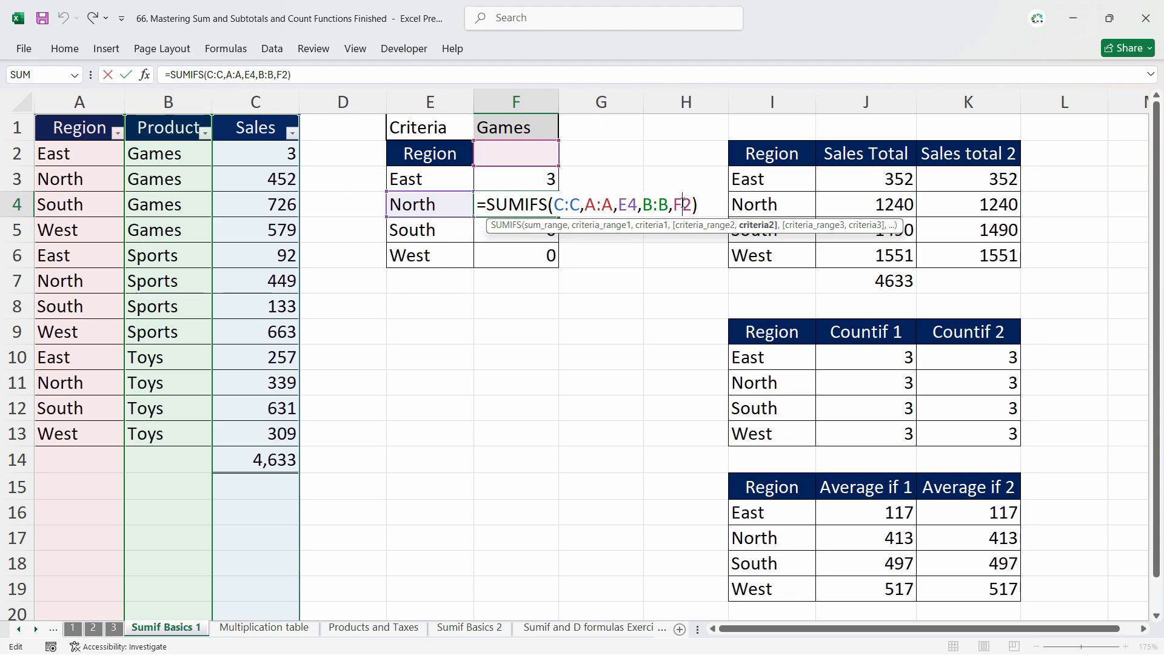
# Repoint the second criterion of the SUMIFS formula in F4 to the product in F1
pyautogui.click(518, 137)
pyautogui.click(513, 163)
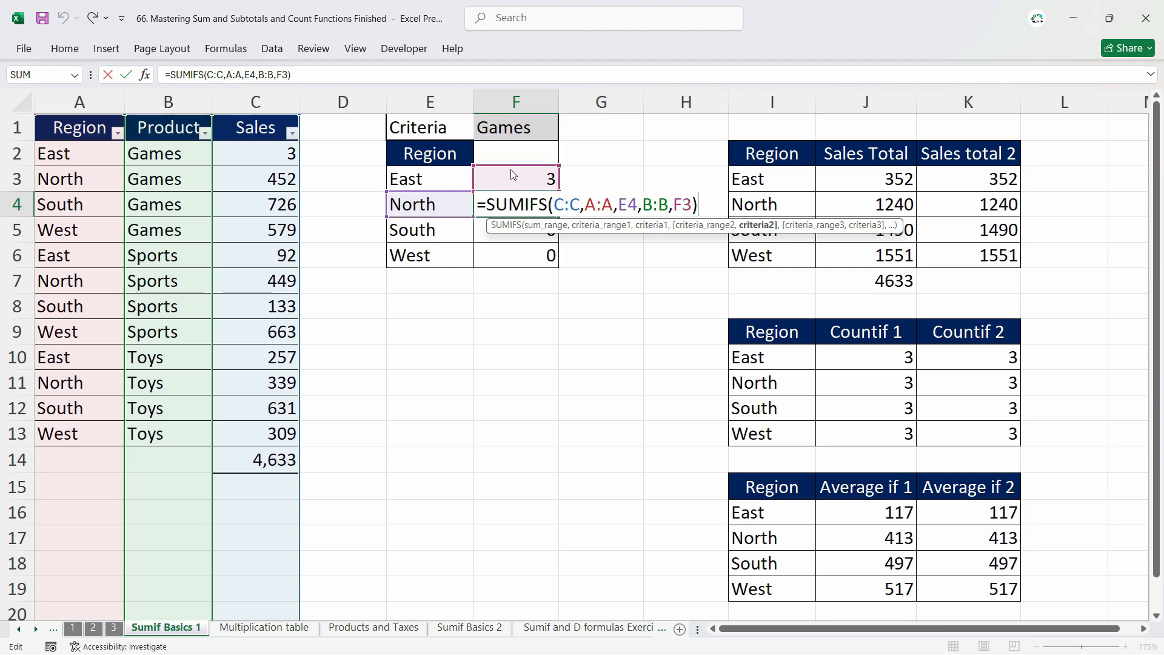
pyautogui.click(516, 129)
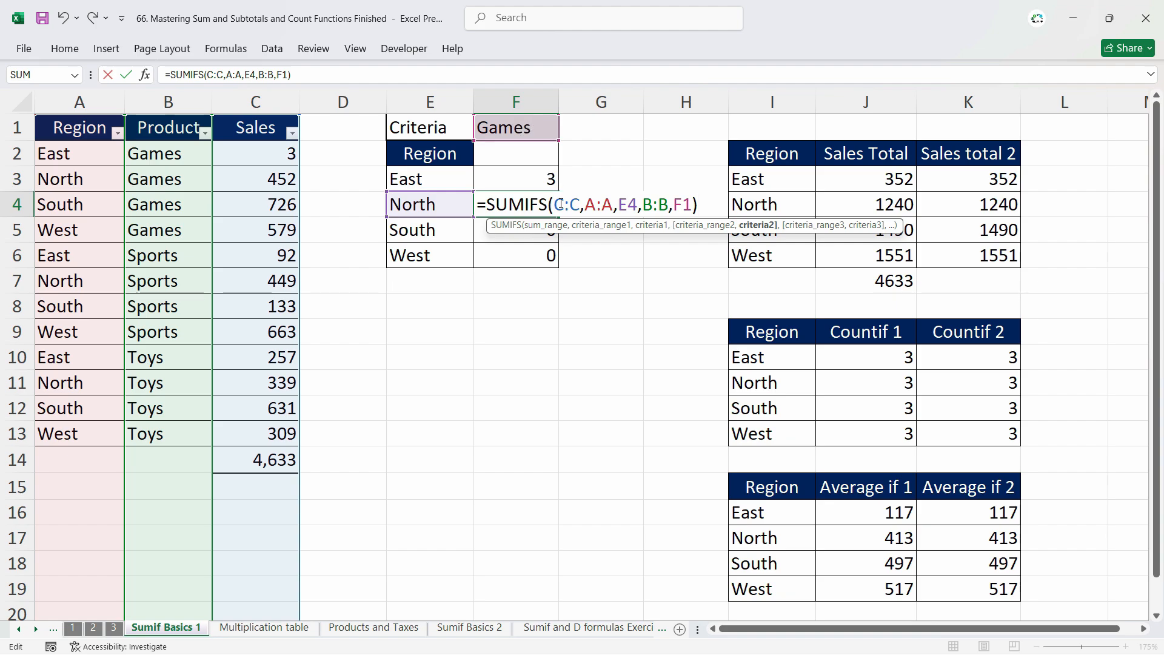
pyautogui.click(511, 151)
pyautogui.click(512, 139)
pyautogui.click(522, 166)
pyautogui.press('Return')
# Clear the copied SUMIFS formulas from F4:F6
pyautogui.moveTo(536, 212); pyautogui.dragTo(532, 247)
pyautogui.hotkey('ctrl', 'd')
pyautogui.press('Delete')
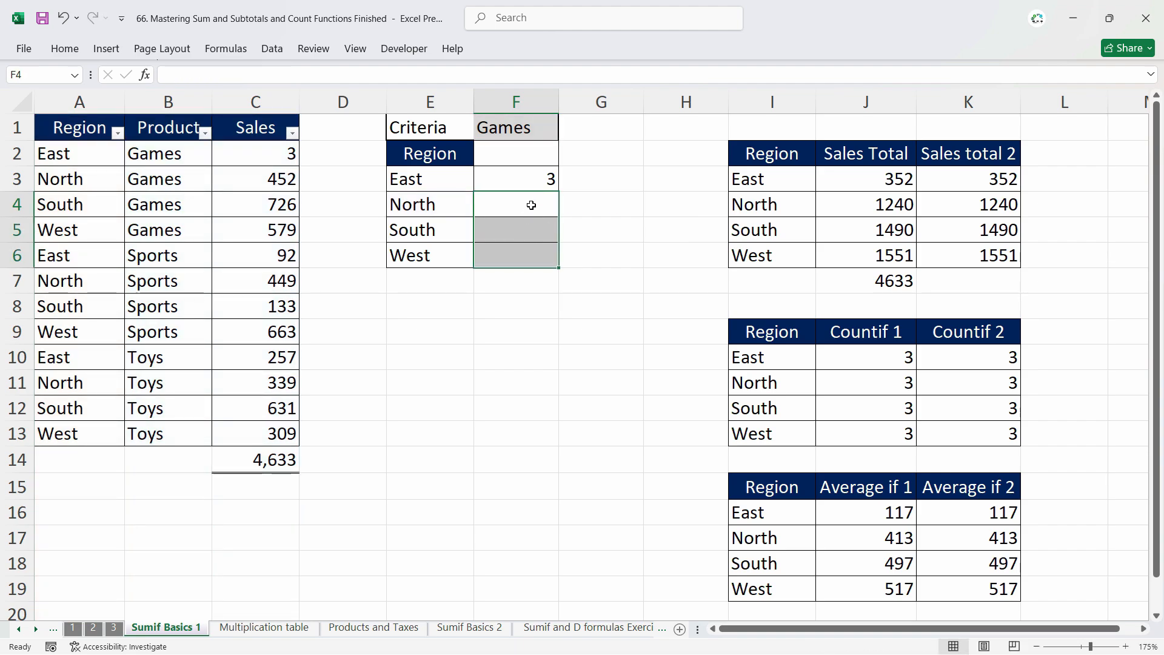
# Make the second criterion in F3's SUMIFS formula an absolute reference, $F$1
pyautogui.click(548, 176)
pyautogui.doubleClick(547, 176)
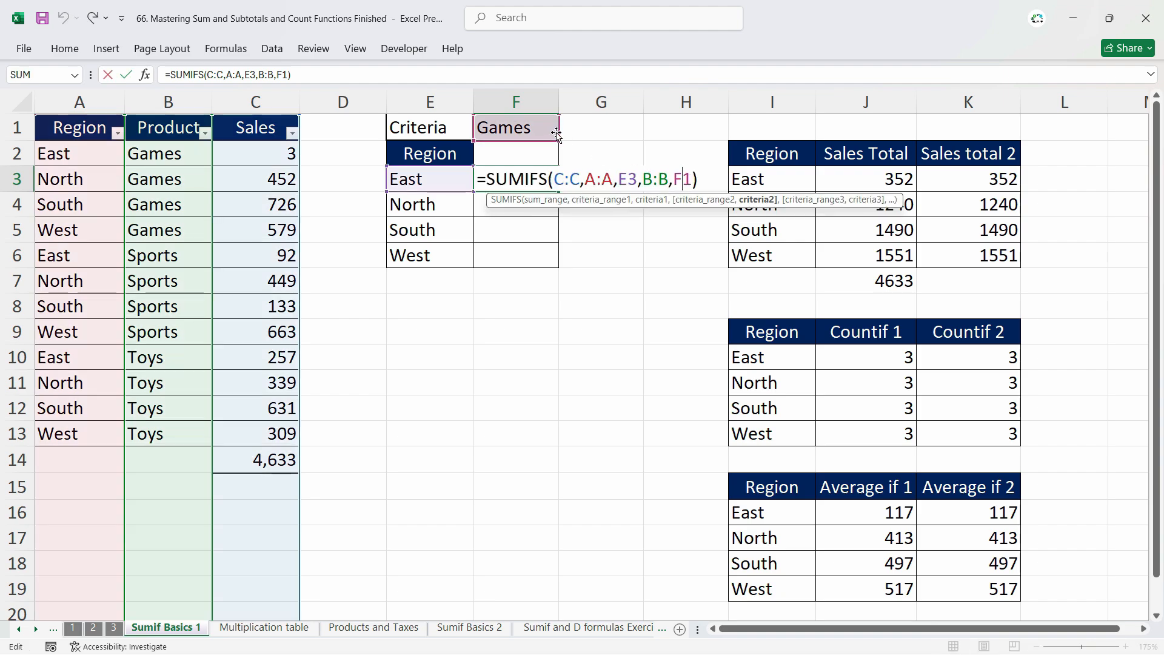
pyautogui.press('Escape')
pyautogui.doubleClick(557, 180)
pyautogui.click(684, 179)
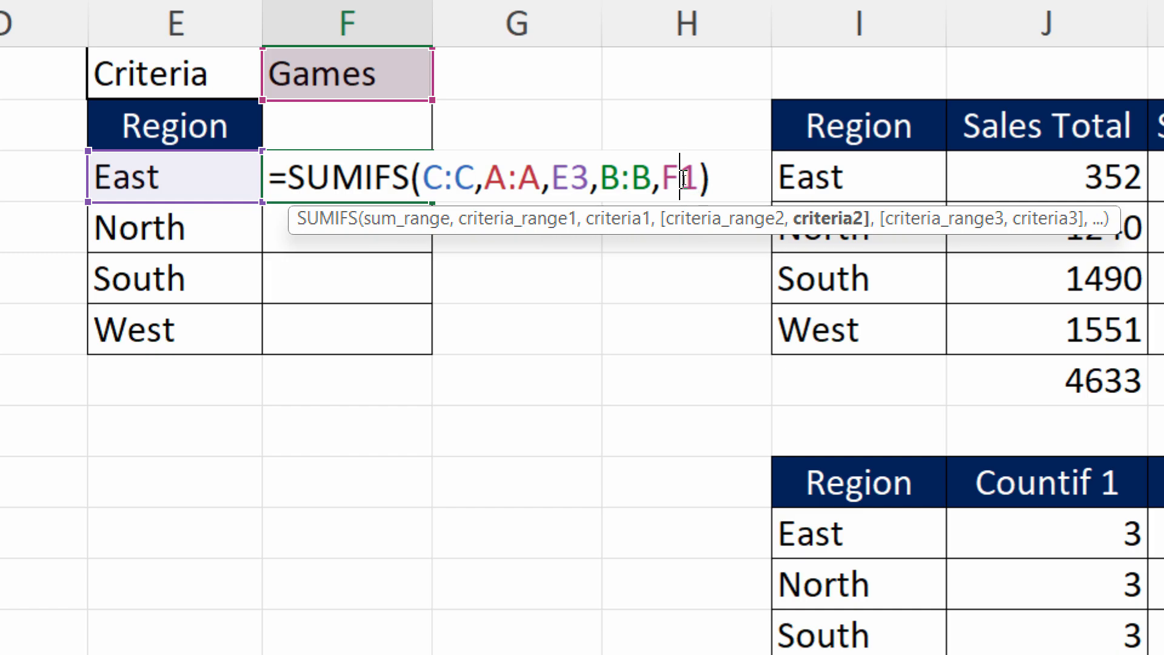
pyautogui.press('F4')
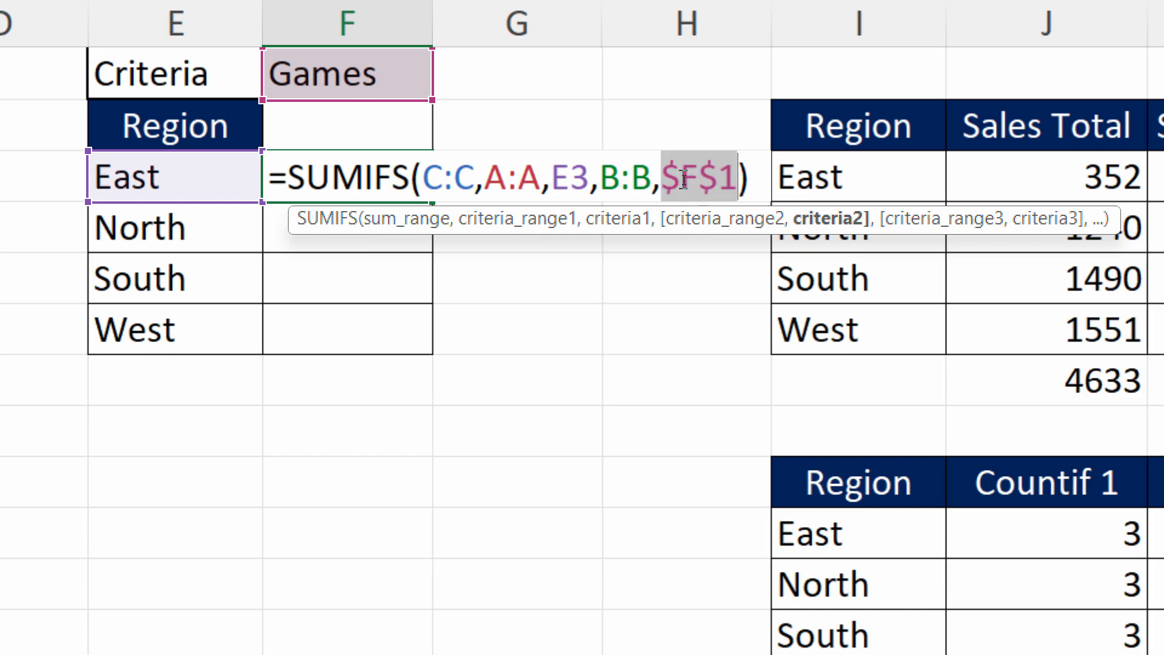
pyautogui.press('Return')
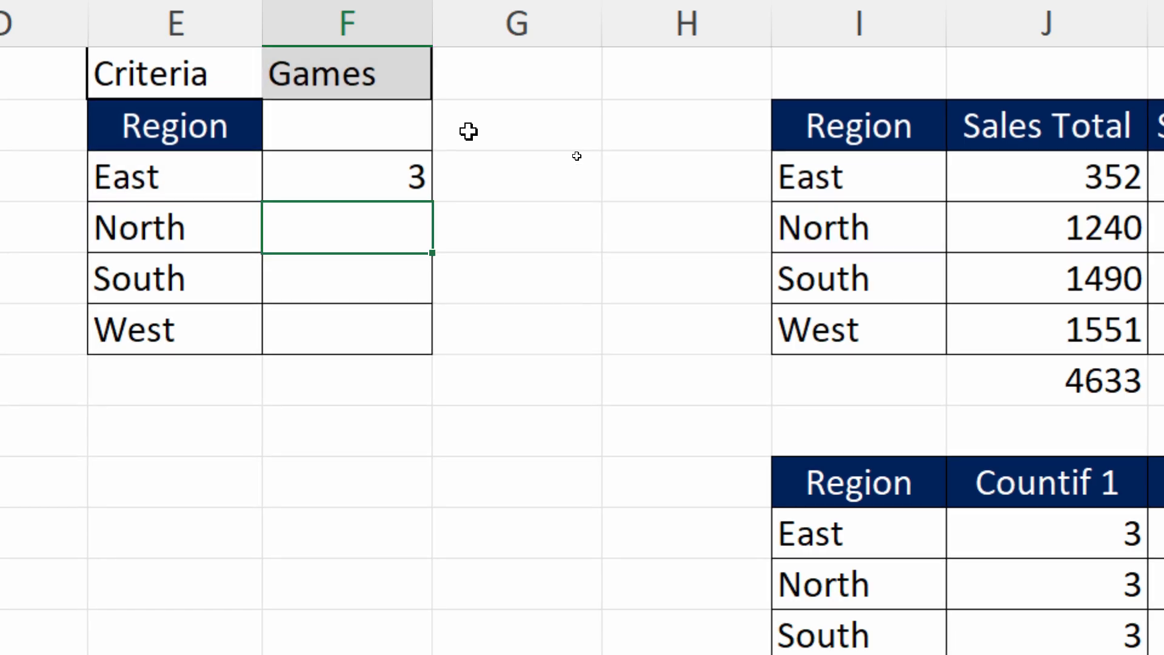
# Fill the SUMIFS formula from F3 down to F6 and check the cell references in F5
pyautogui.click(416, 176)
pyautogui.moveTo(433, 202); pyautogui.dragTo(425, 357)
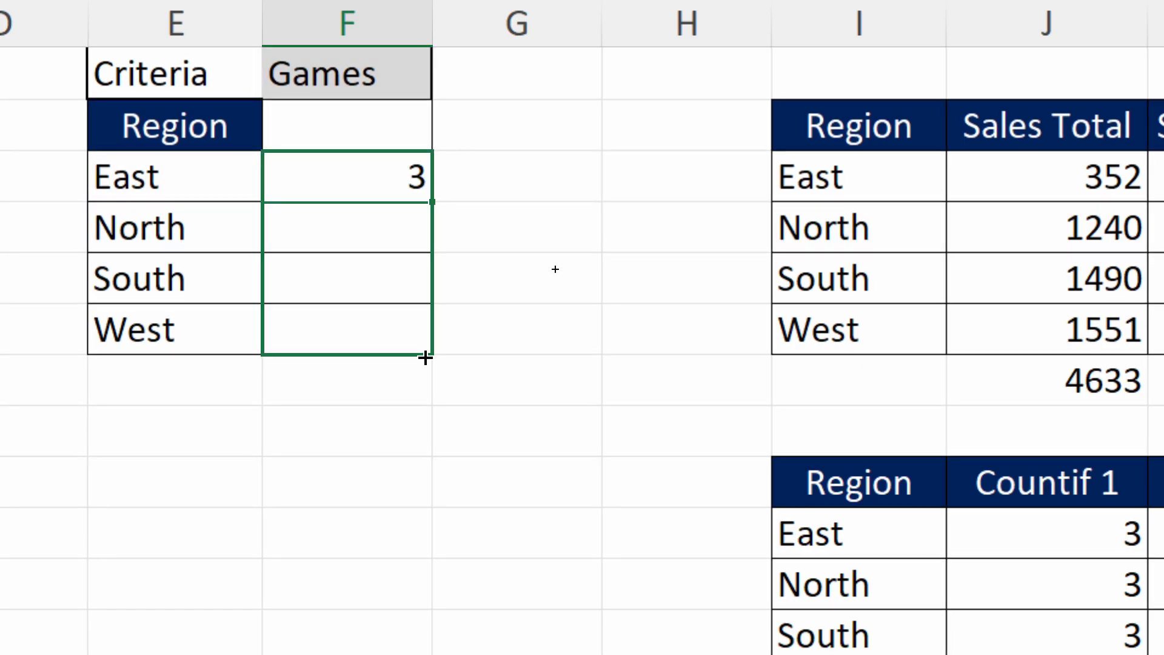
pyautogui.doubleClick(378, 277)
pyautogui.press('Escape')
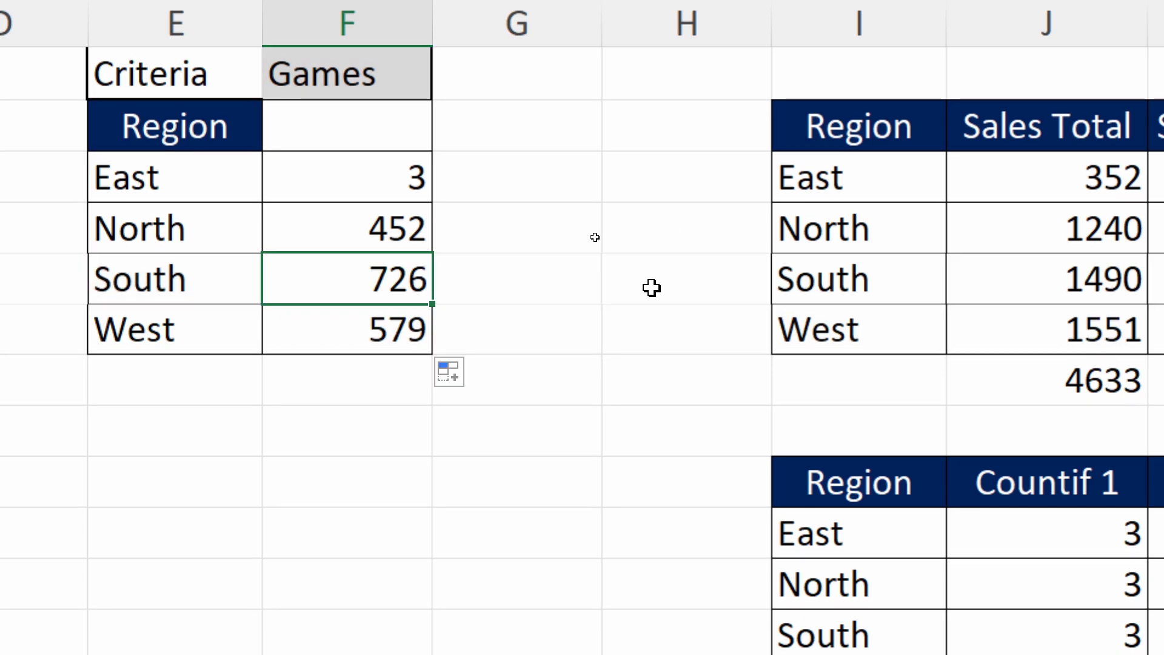
pyautogui.doubleClick(363, 283)
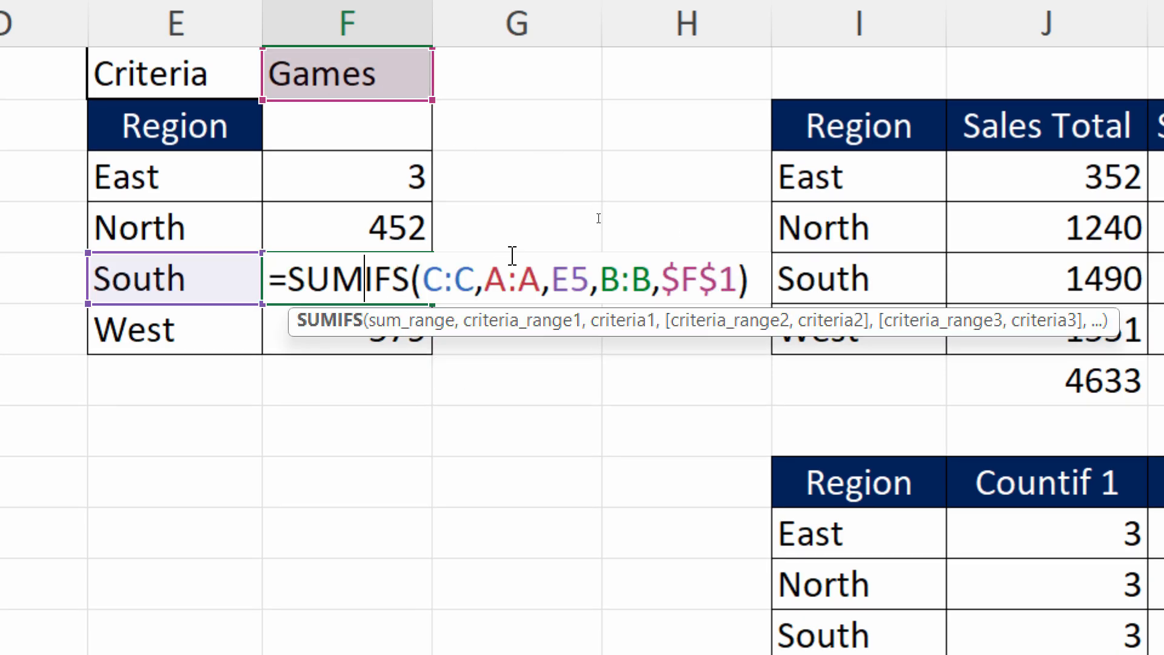
pyautogui.press('Escape')
pyautogui.click(396, 473)
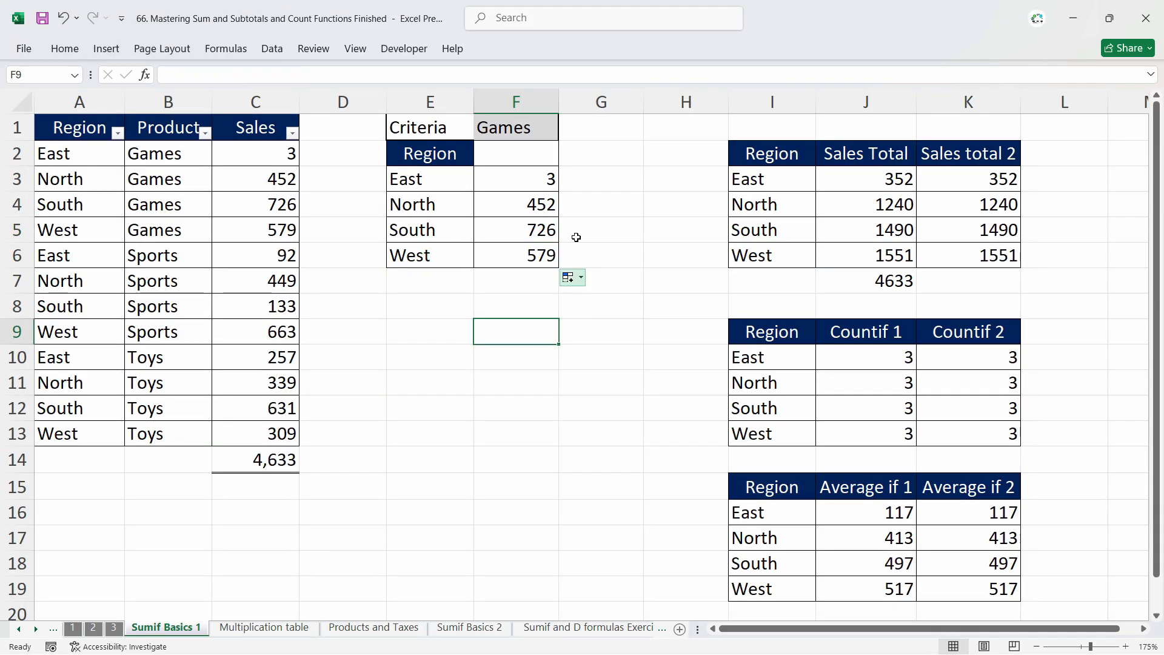
# Clear all the SUMIFS formulas from F3:F6
pyautogui.click(601, 128)
pyautogui.click(599, 180)
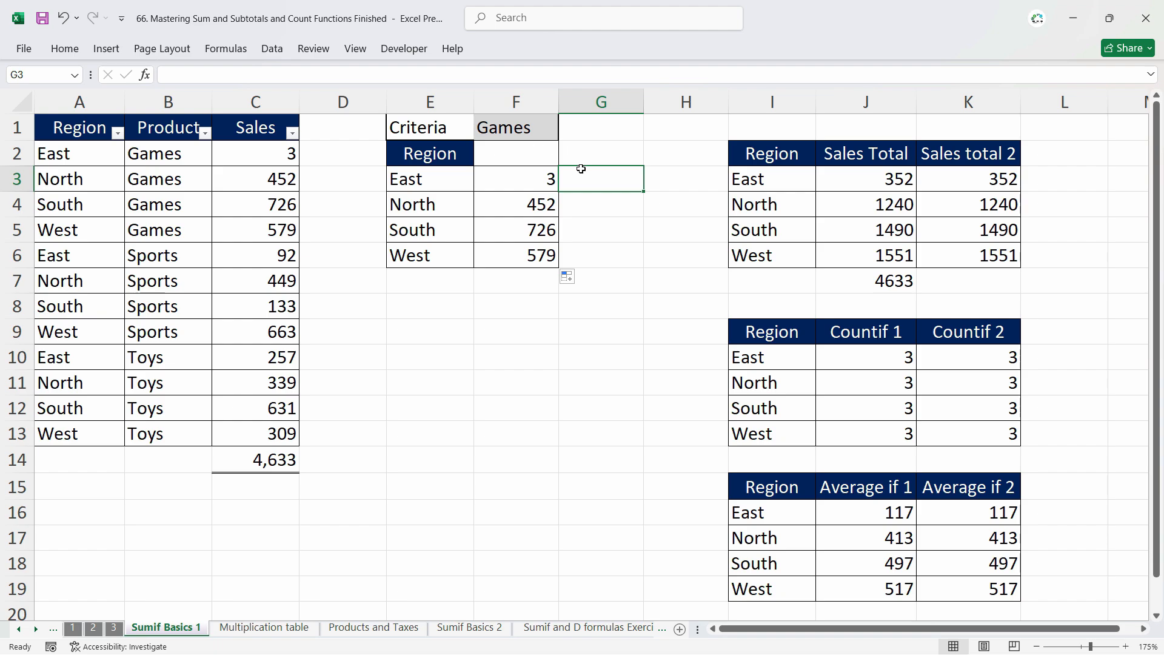
pyautogui.moveTo(546, 188); pyautogui.dragTo(537, 252)
pyautogui.press('Delete')
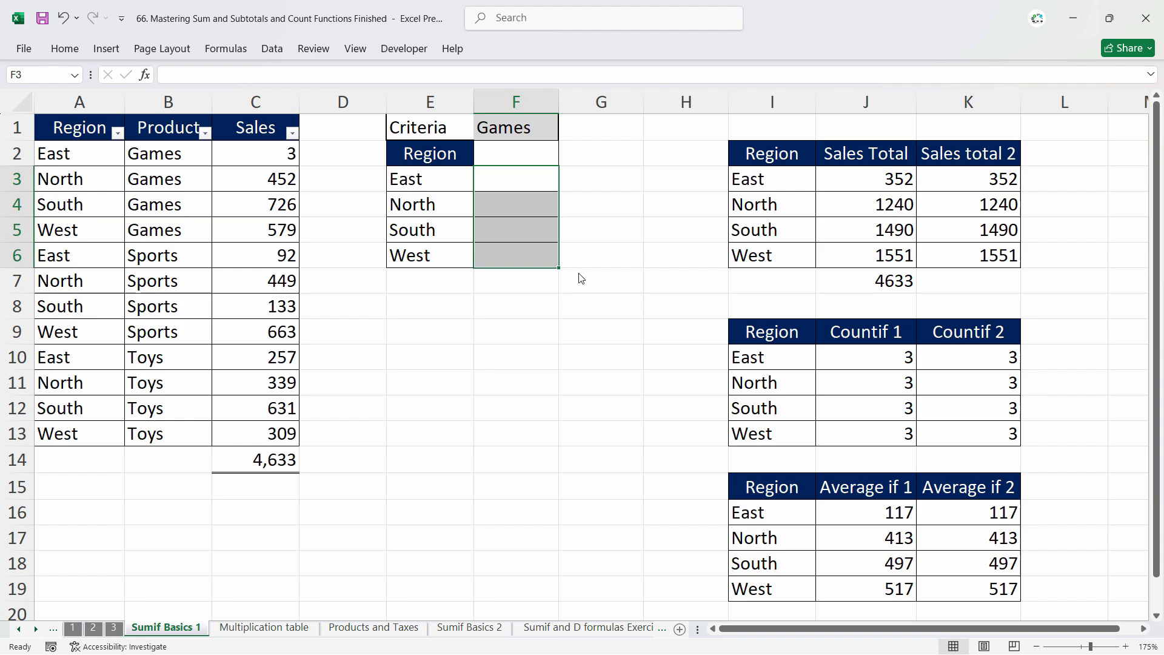
# Start a SUMIFS formula in F3 that sums column C where column A matches the whole column E
pyautogui.write('=SUMIFS(')
pyautogui.click(255, 102)
pyautogui.write(',')
pyautogui.click(72, 102)
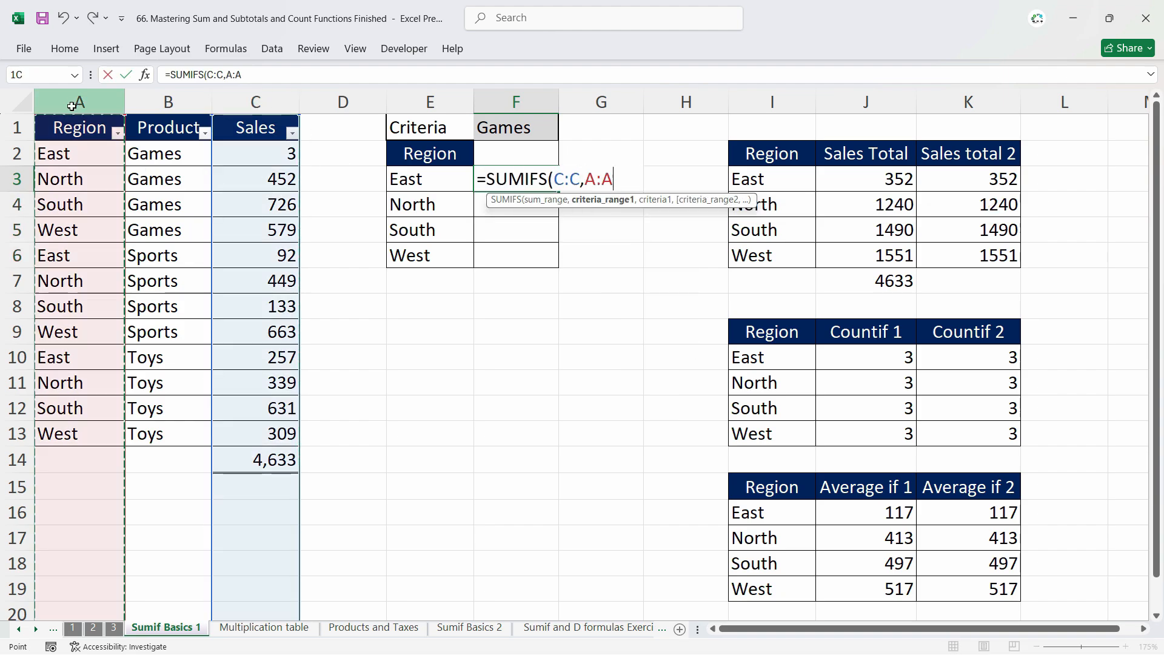
pyautogui.write(',')
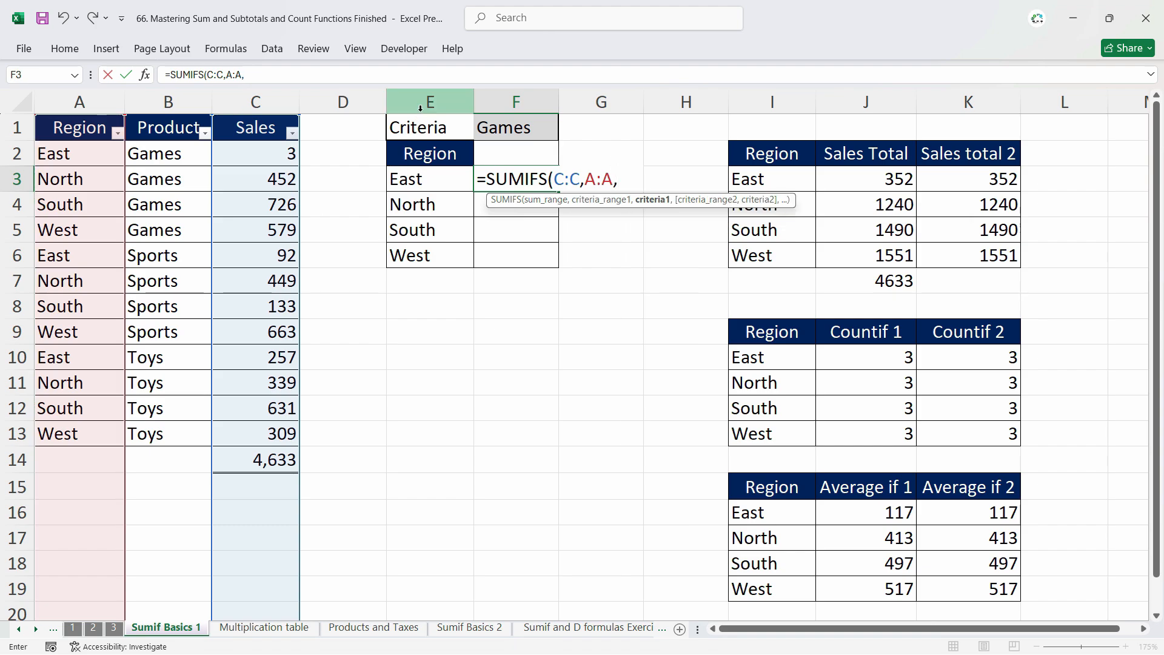
pyautogui.click(421, 104)
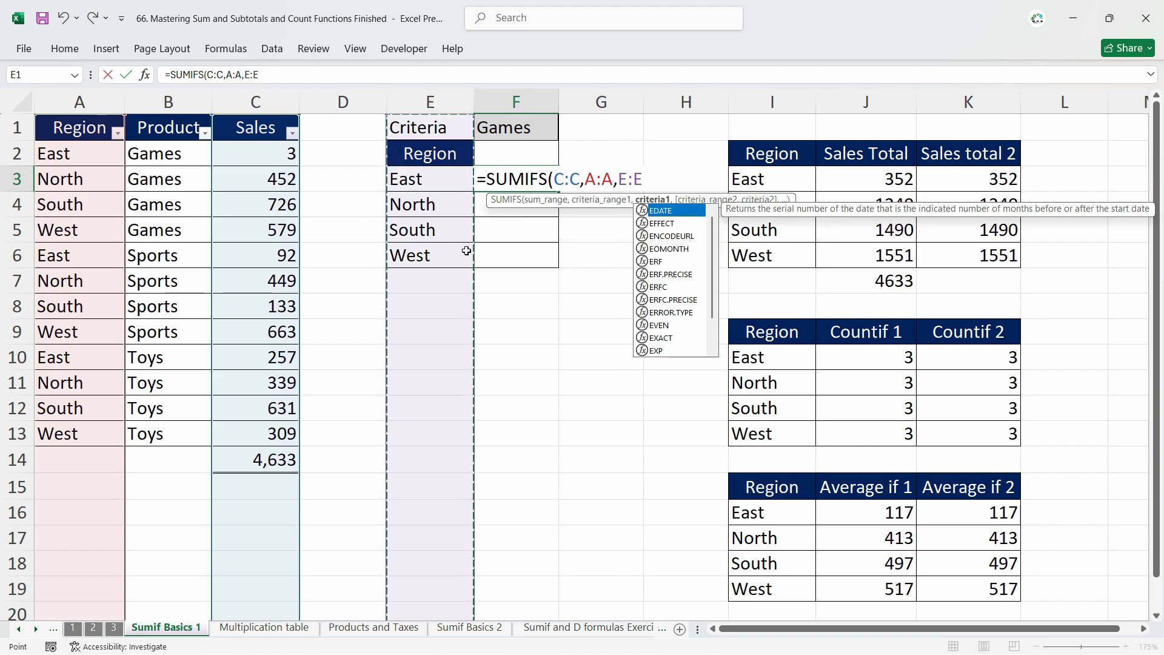
pyautogui.write(',')
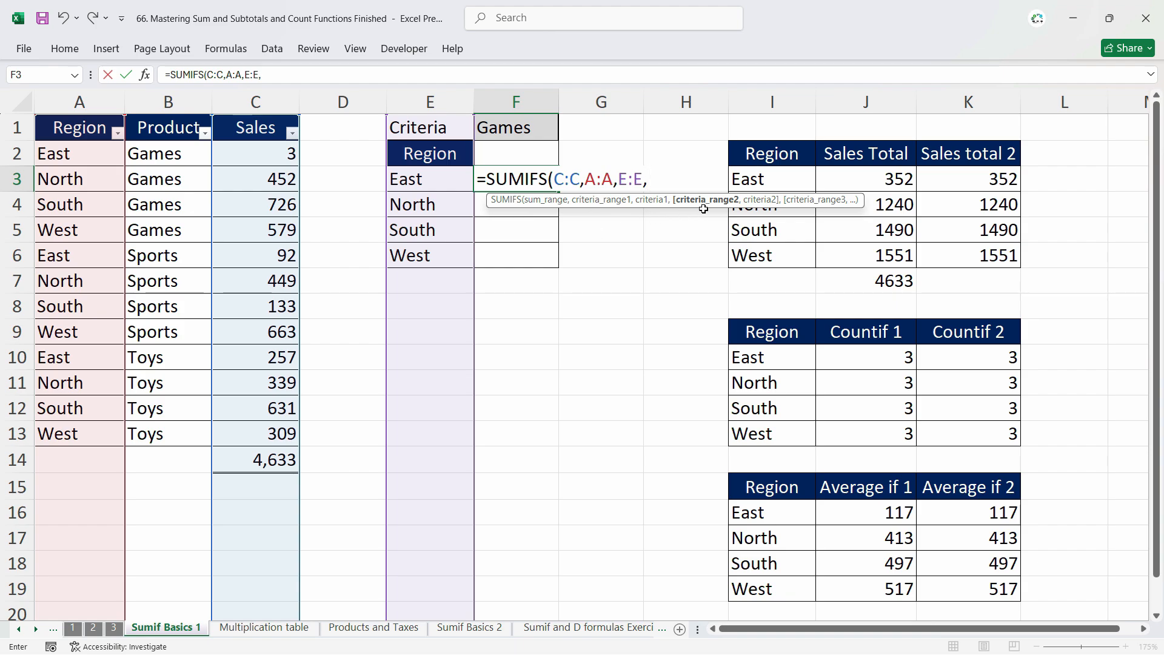
# Add column B with the whole column F as second criterion, and accept the suggested formula with @E:E and @F:F
pyautogui.click(182, 101)
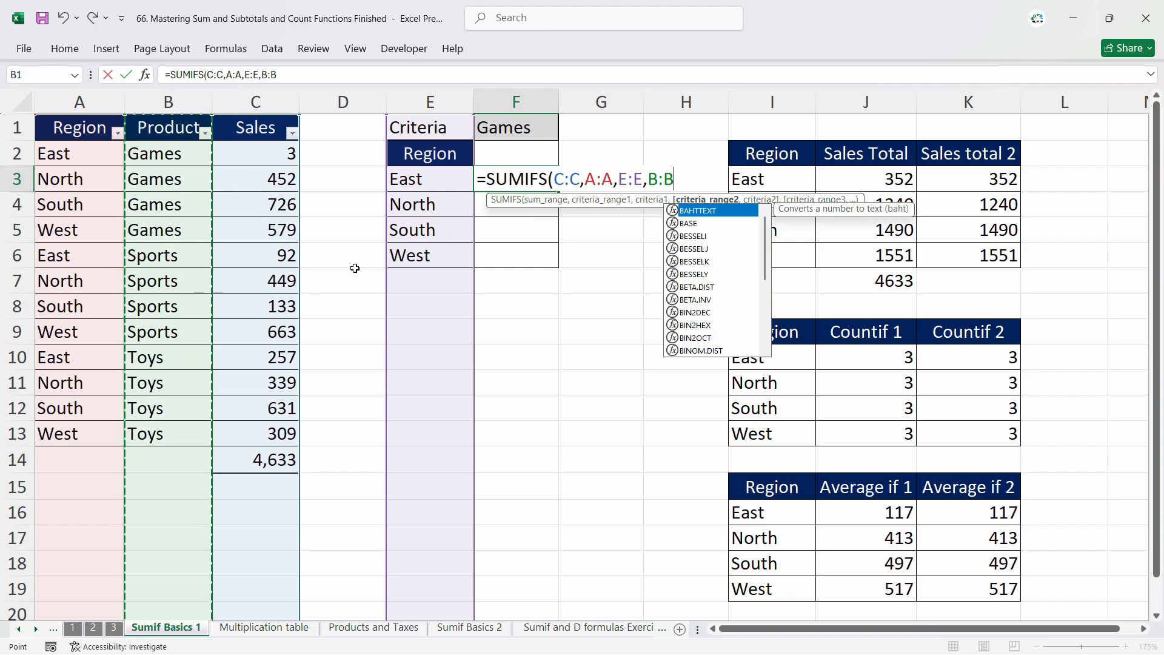
pyautogui.write(',')
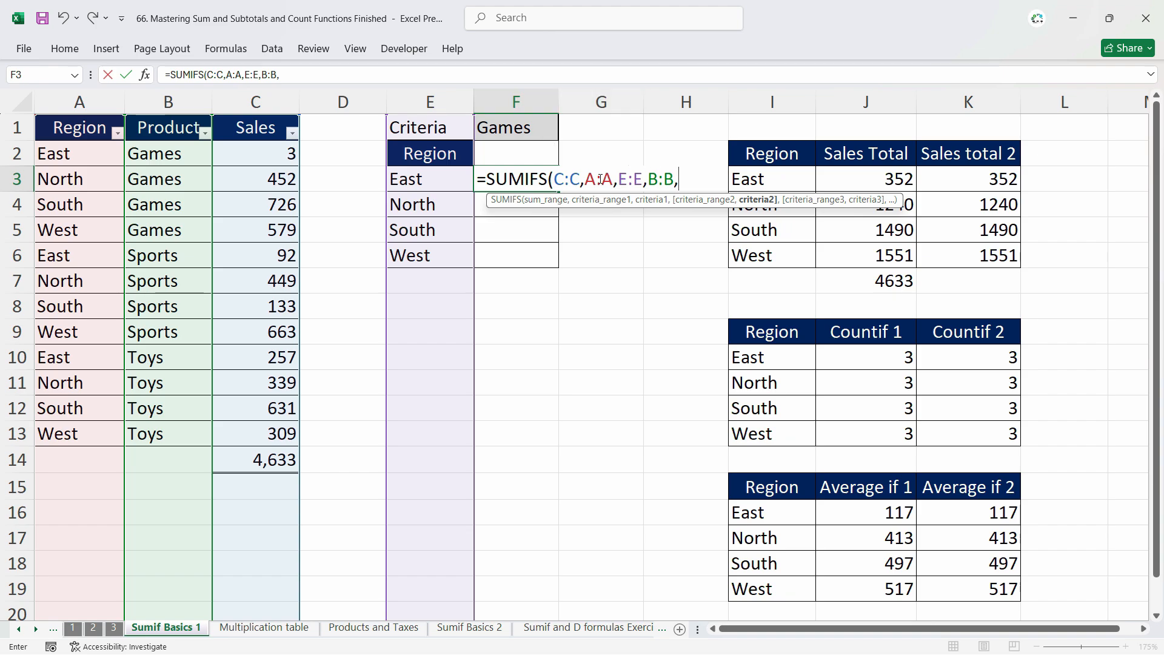
pyautogui.click(516, 101)
pyautogui.press('Return')
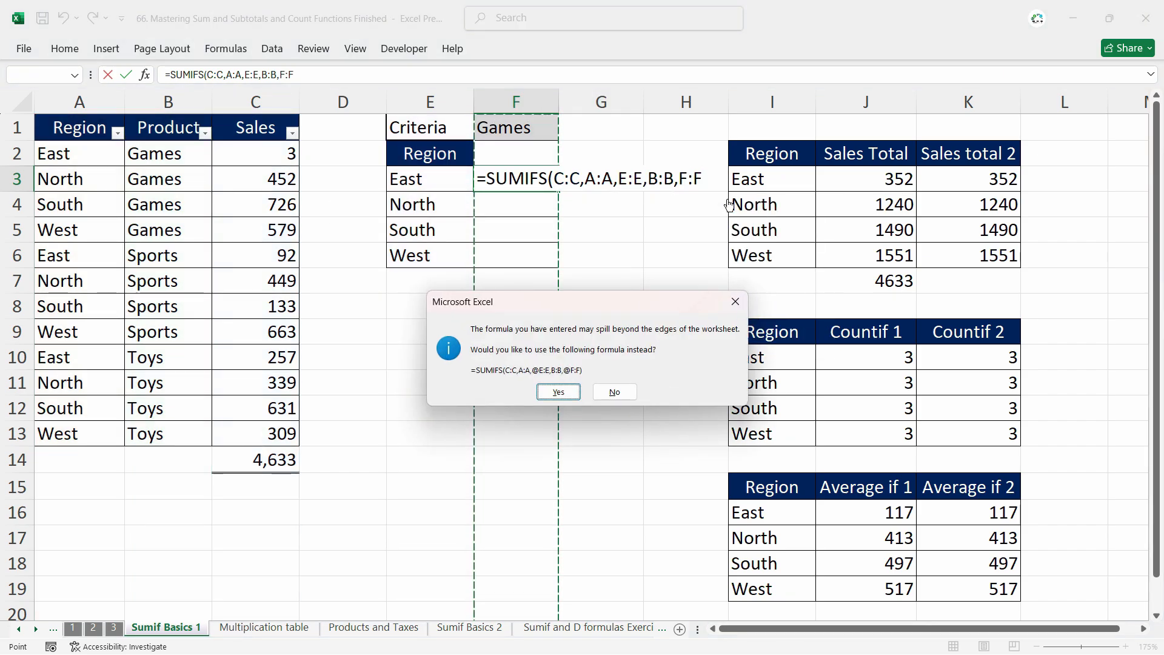
pyautogui.press('Return')
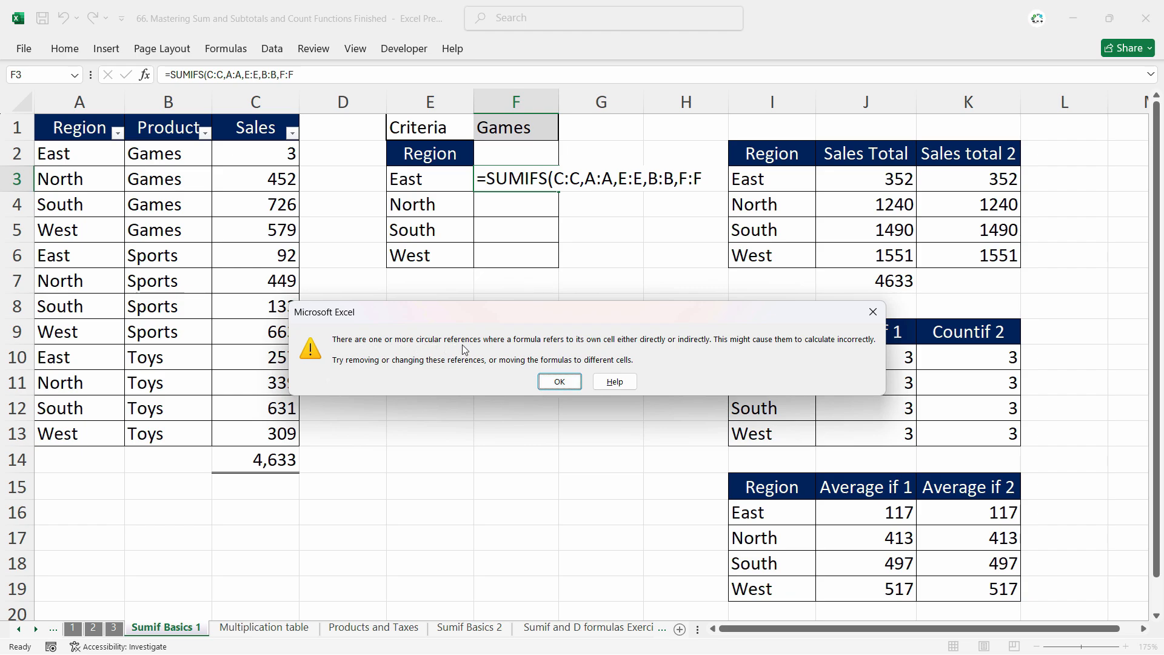
pyautogui.click(560, 382)
# Replace @F:F with F1 as the second criterion in F3's SUMIFS formula
pyautogui.doubleClick(545, 189)
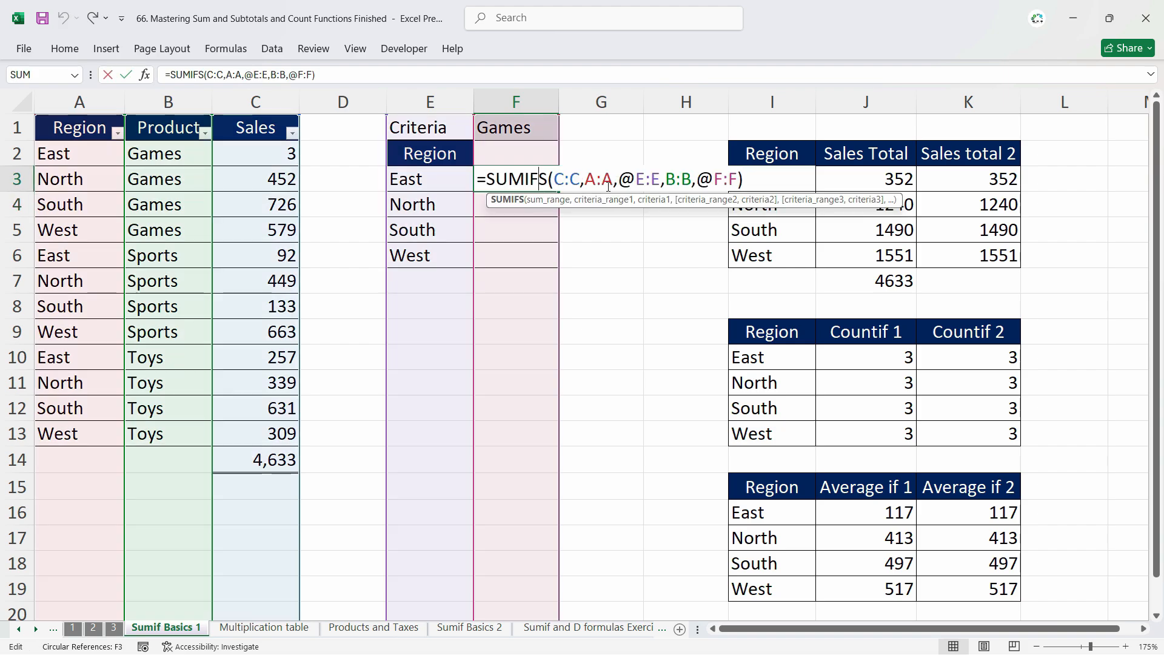
pyautogui.press('BackSpace')
pyautogui.press('BackSpace')
pyautogui.press('BackSpace')
pyautogui.press('BackSpace')
pyautogui.press('BackSpace')
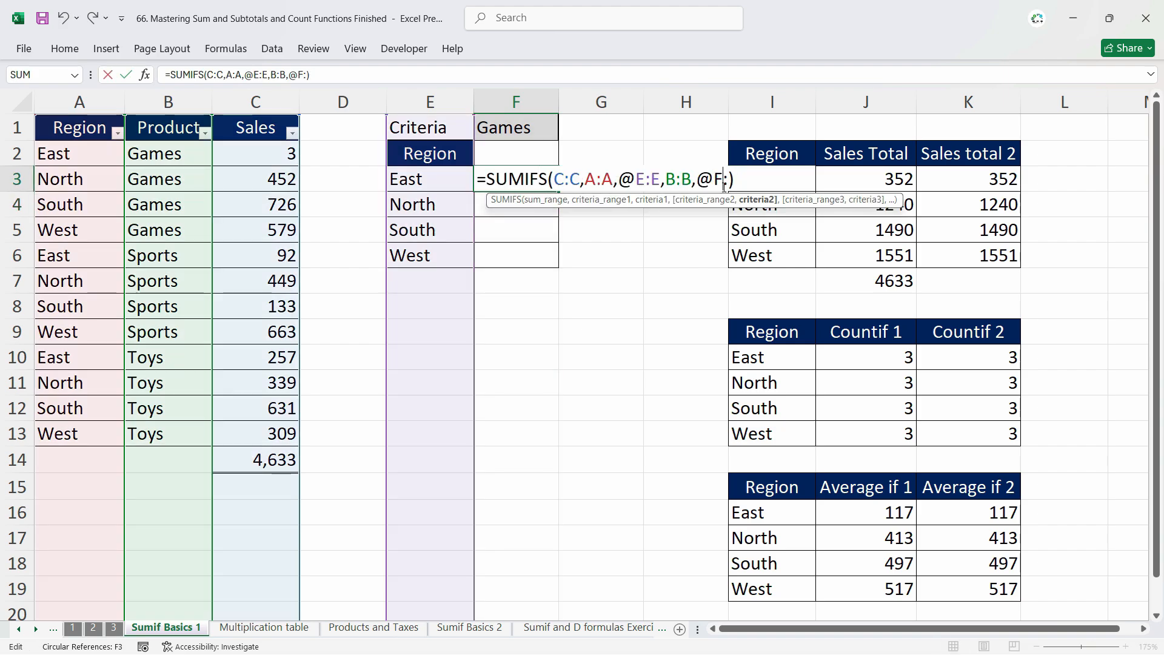
pyautogui.write(',')
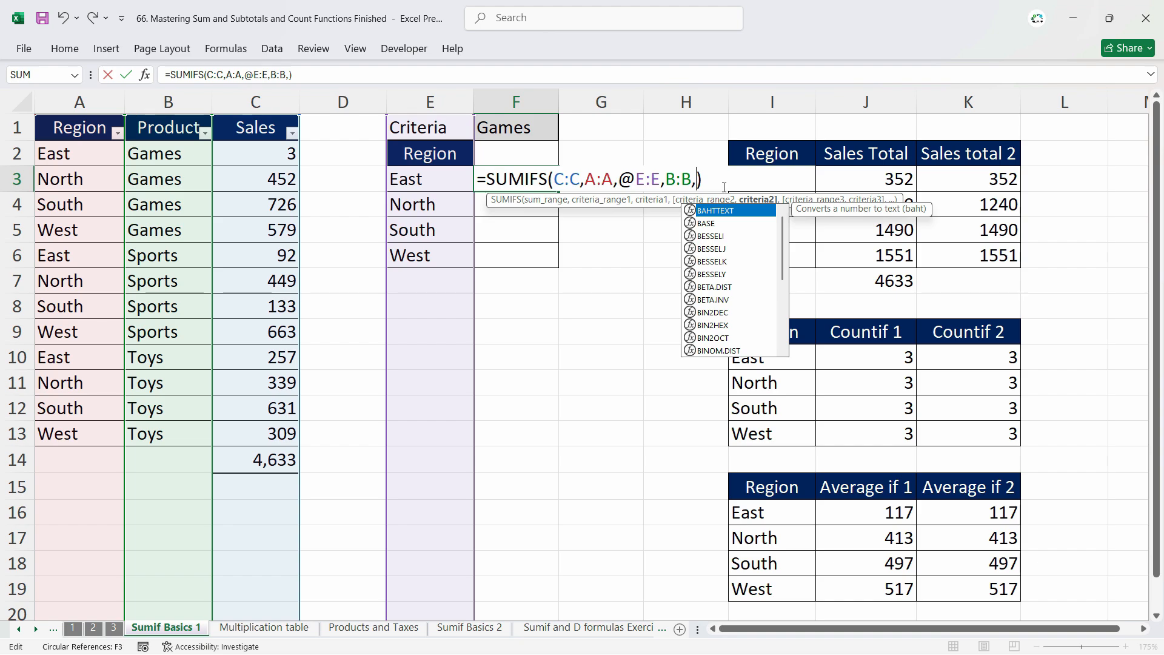
pyautogui.press('Up')
pyautogui.press('Up')
pyautogui.press('Return')
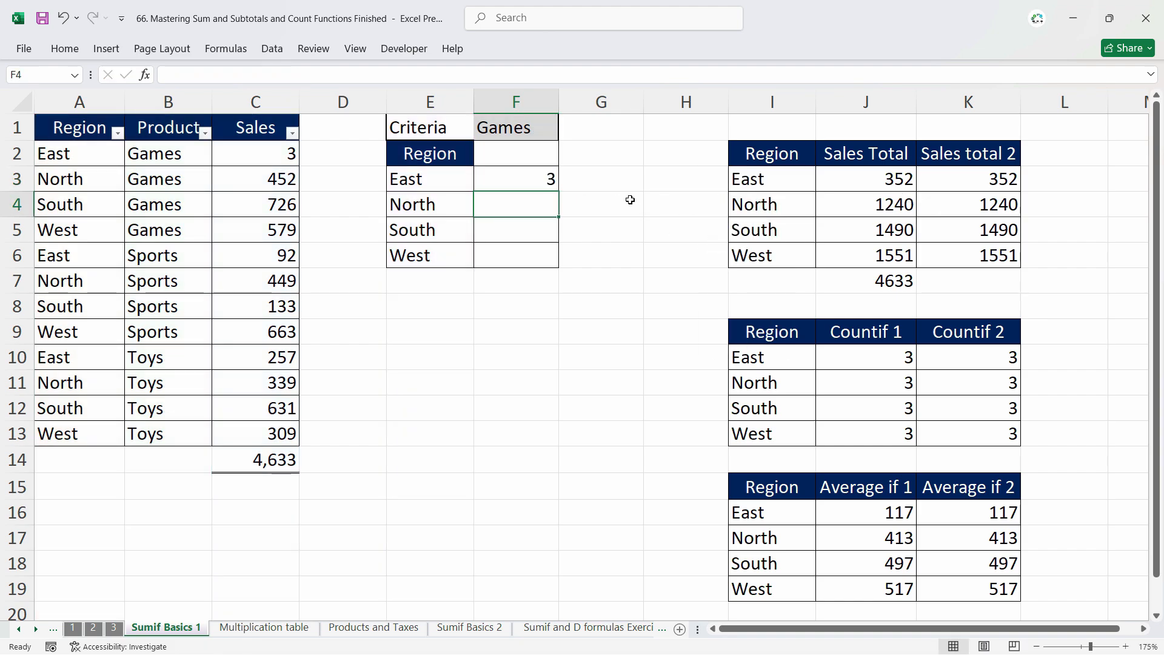
# Try to fill the SUMIFS formula from F3 down to F6, and undo the fill
pyautogui.click(533, 182)
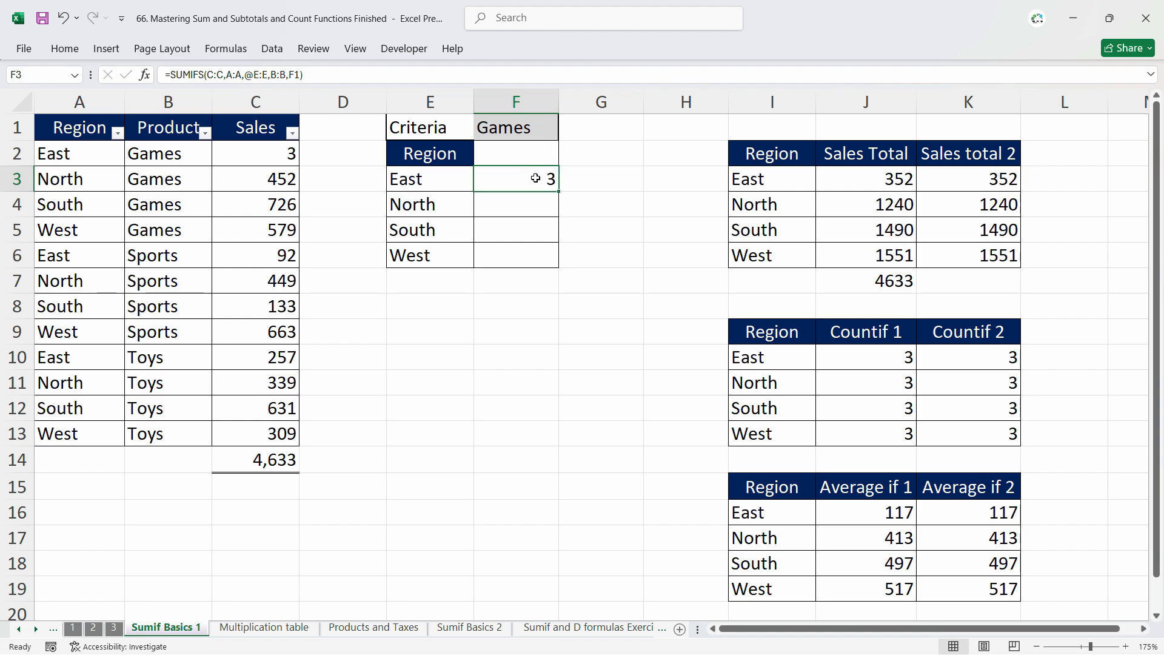
pyautogui.doubleClick(559, 191)
pyautogui.click(545, 177)
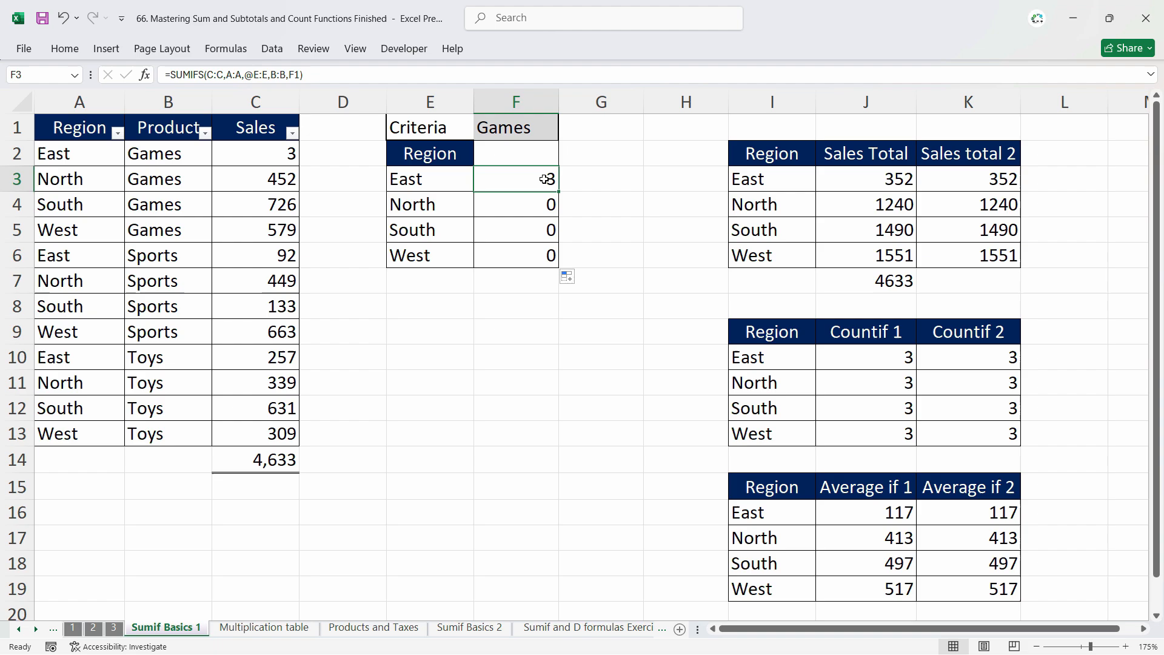
pyautogui.hotkey('ctrl', 'z')
# Make the F1 criterion absolute ($F$1) in F3's SUMIFS formula and fill the formula down to F6
pyautogui.doubleClick(544, 181)
pyautogui.click(697, 183)
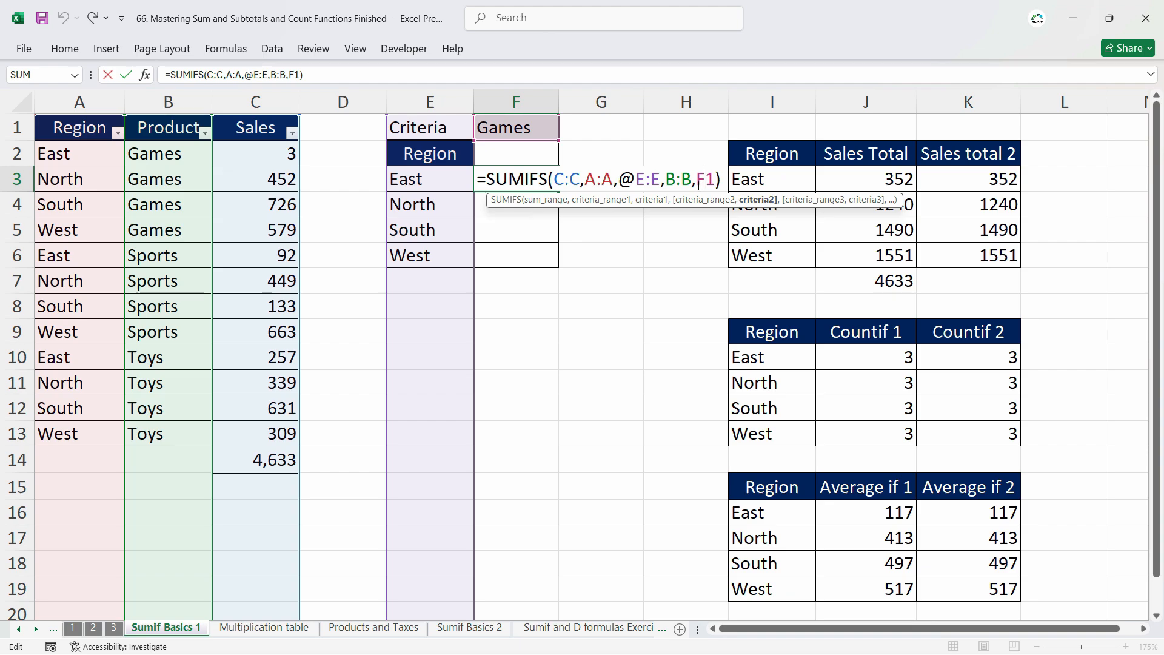
pyautogui.press('F4')
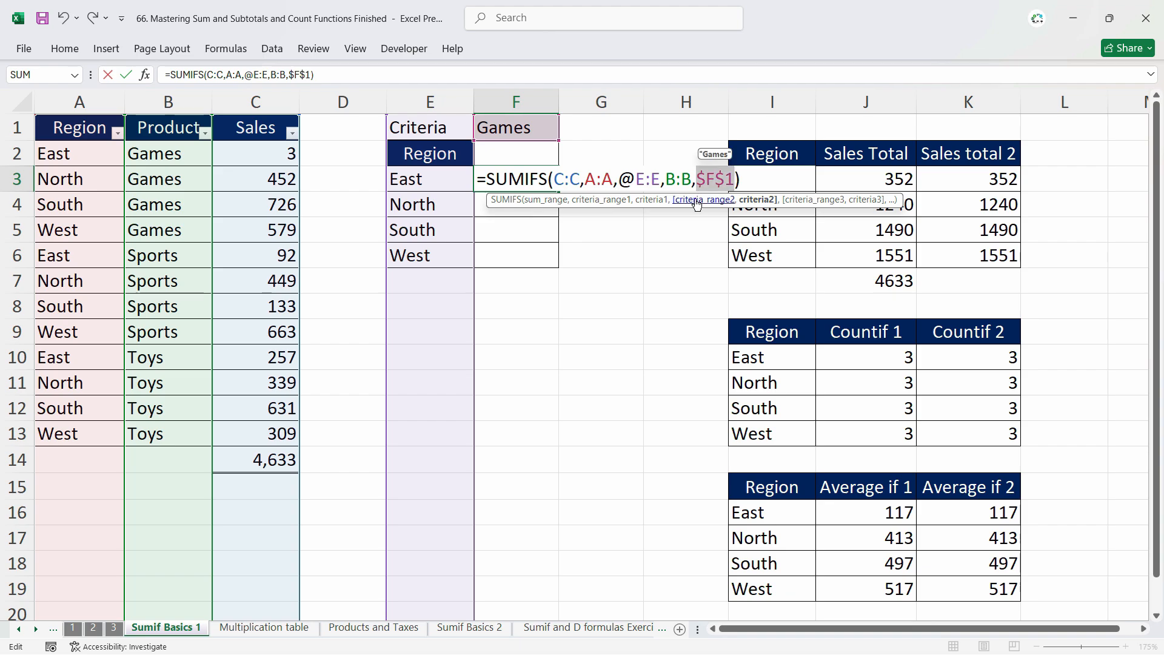
pyautogui.hotkey('ctrl', 'Return')
pyautogui.doubleClick(558, 192)
pyautogui.click(542, 207)
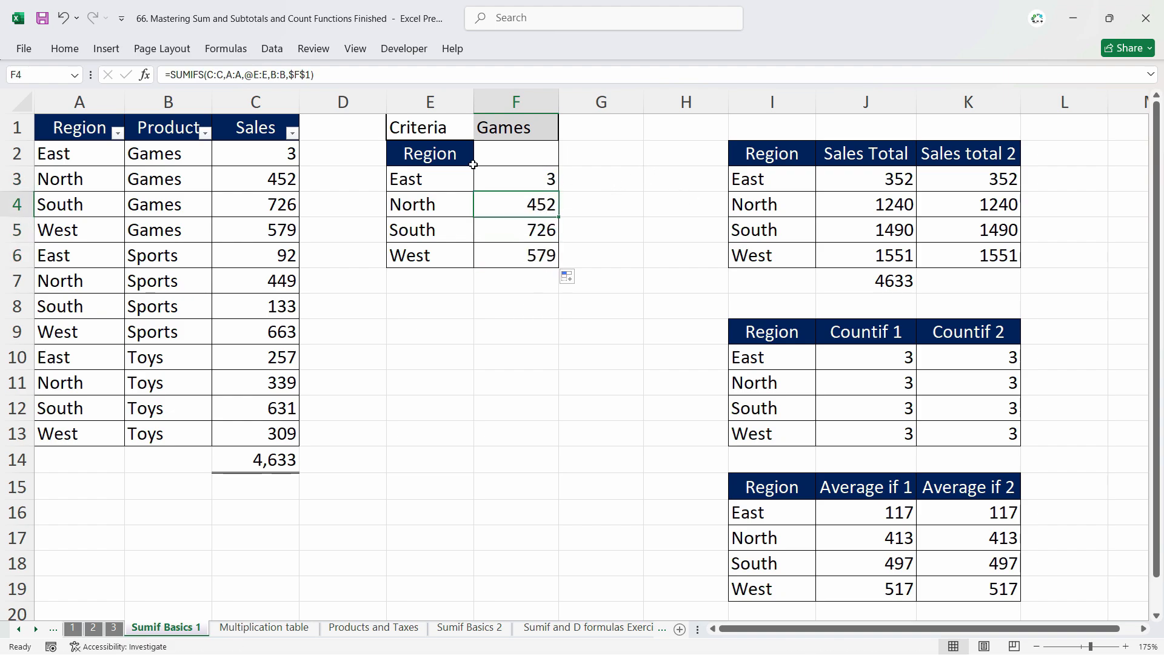
pyautogui.click(510, 130)
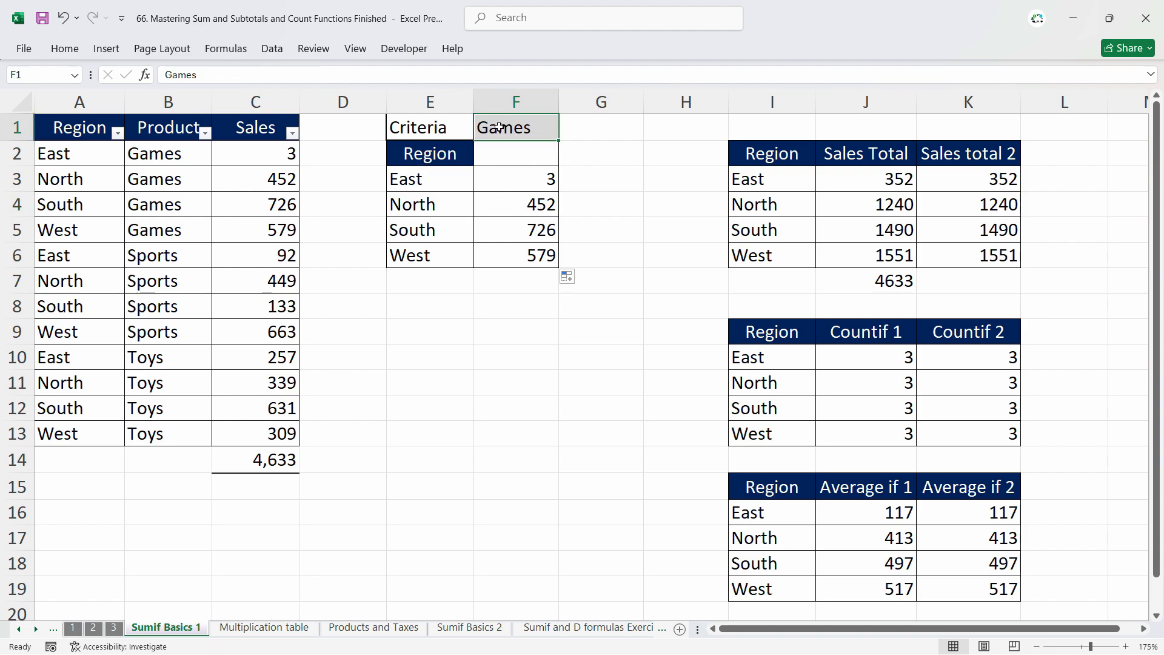
pyautogui.click(448, 176)
pyautogui.click(515, 126)
pyautogui.click(447, 177)
pyautogui.click(507, 132)
# Clear the contents of E1:F7 and insert three blank columns ahead of the summary tables that start in column I
pyautogui.moveTo(435, 127); pyautogui.dragTo(516, 281)
pyautogui.press('Delete')
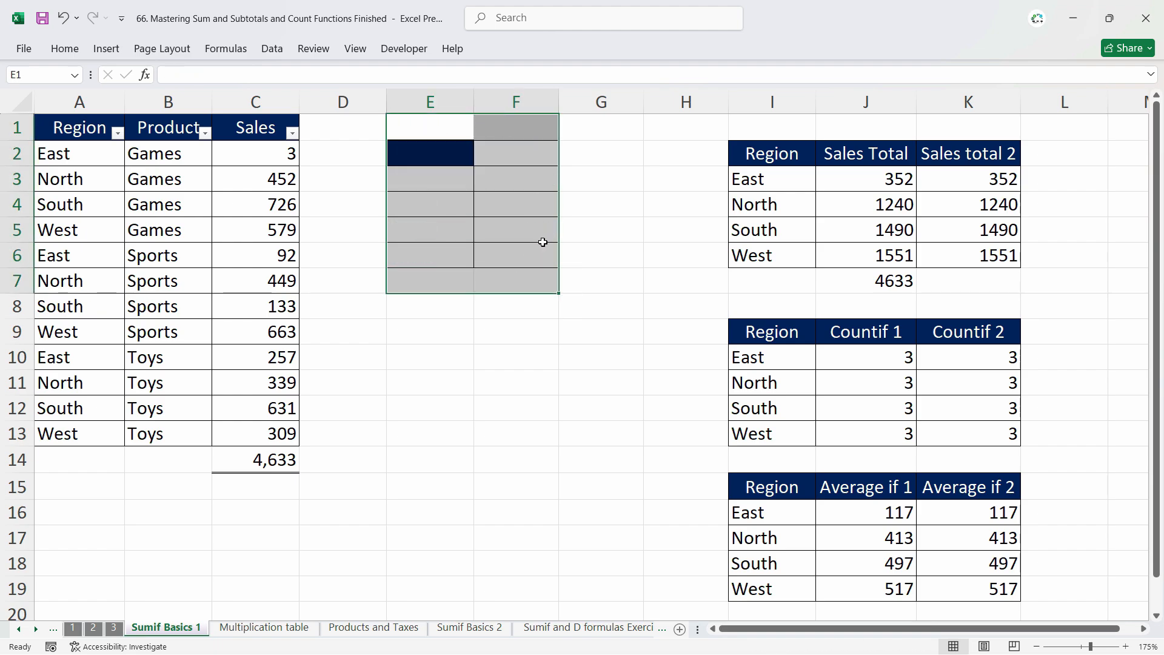
pyautogui.rightClick(758, 102)
pyautogui.click(782, 250)
pyautogui.moveTo(771, 102); pyautogui.dragTo(681, 106)
pyautogui.rightClick(681, 106)
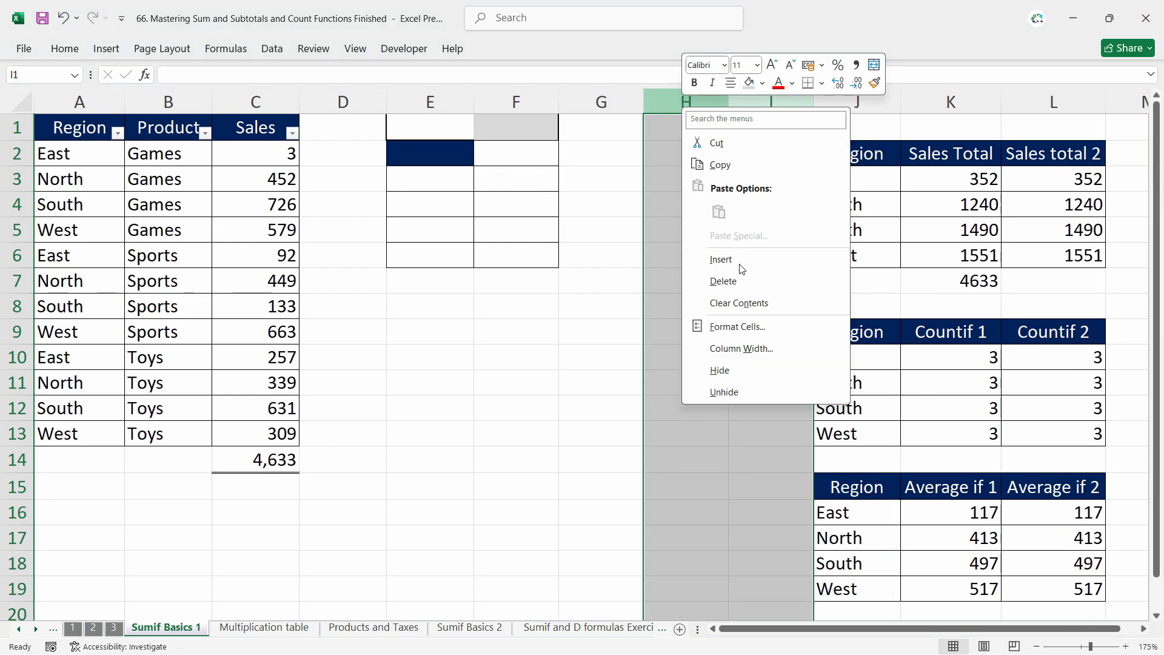
pyautogui.click(743, 262)
# Clear all formatting from the emptied criteria table in E1:F6
pyautogui.click(587, 204)
pyautogui.moveTo(431, 125); pyautogui.dragTo(511, 245)
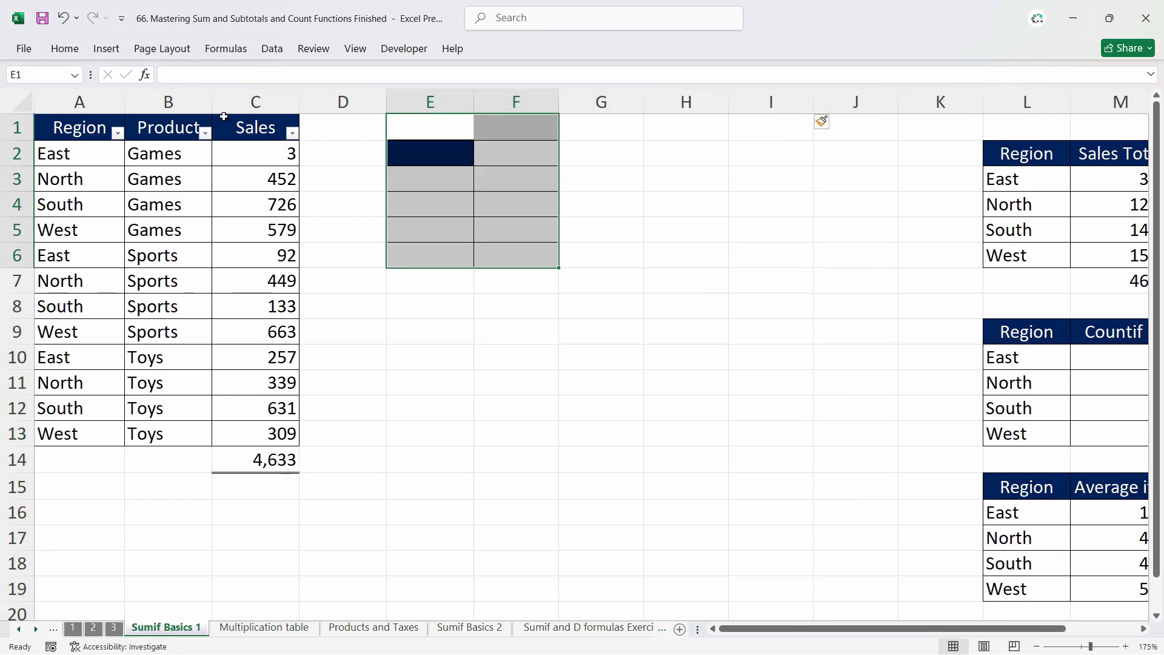
pyautogui.click(71, 54)
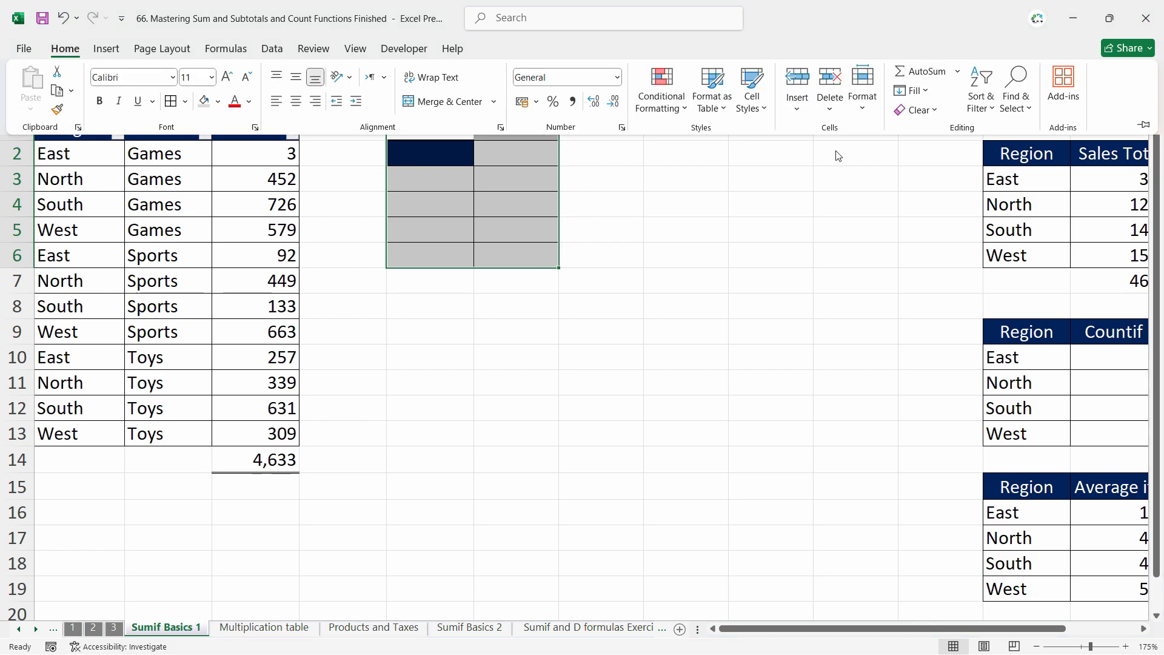
pyautogui.click(934, 112)
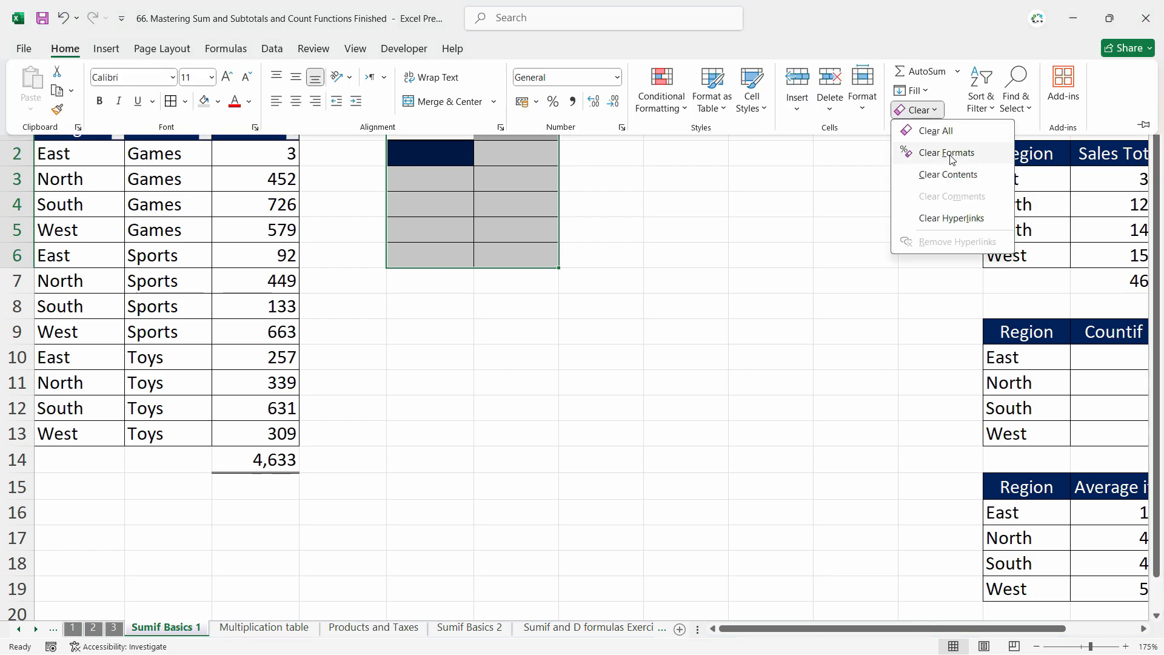
pyautogui.press('Escape')
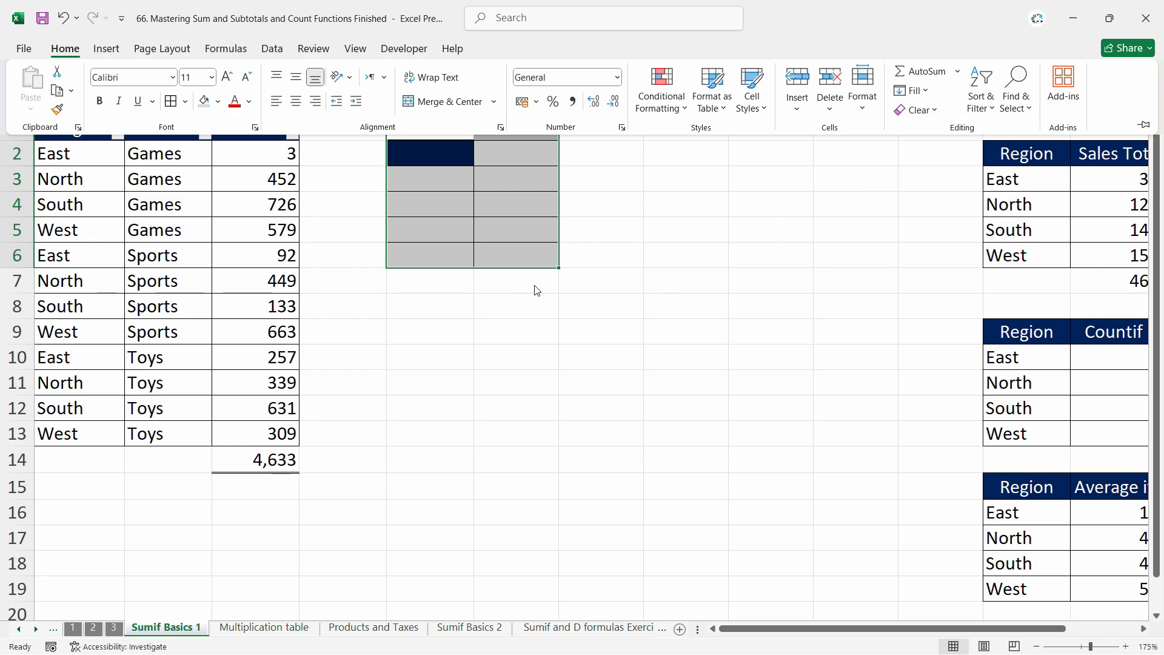
pyautogui.press('Escape')
pyautogui.write('hef')
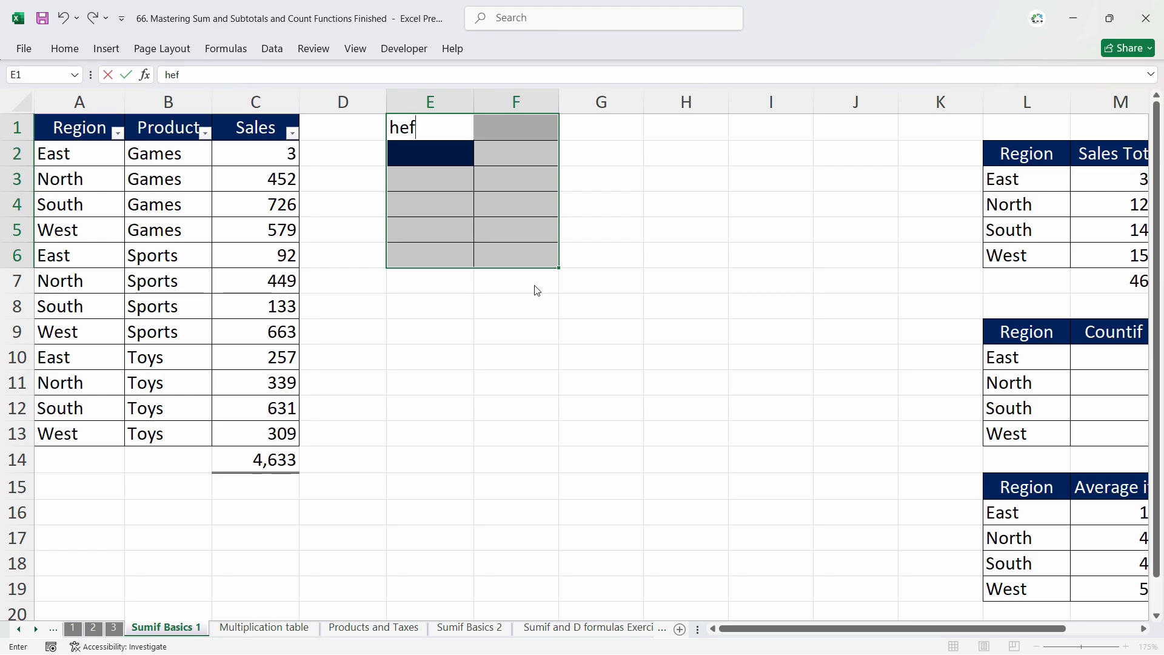
pyautogui.press('Escape')
pyautogui.press('alt')
pyautogui.press('h')
pyautogui.press('Escape')
pyautogui.click(462, 262)
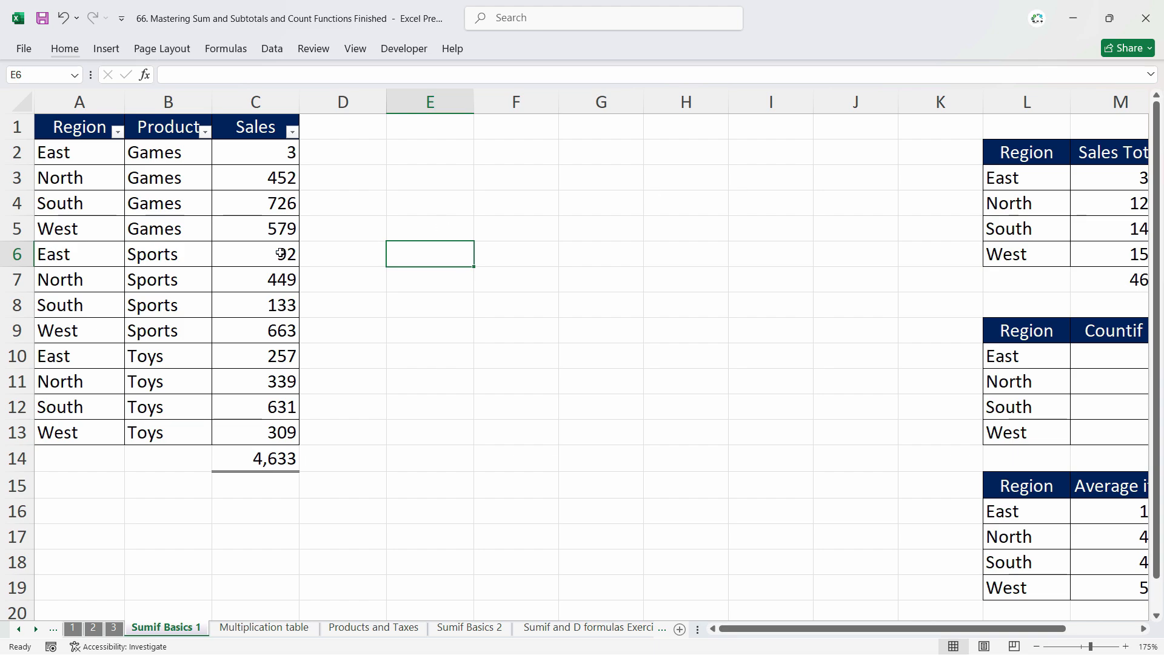
# Copy the Region column A1:A13 and paste it starting at E2
pyautogui.moveTo(78, 128); pyautogui.dragTo(79, 432)
pyautogui.hotkey('ctrl', 'c')
pyautogui.click(407, 158)
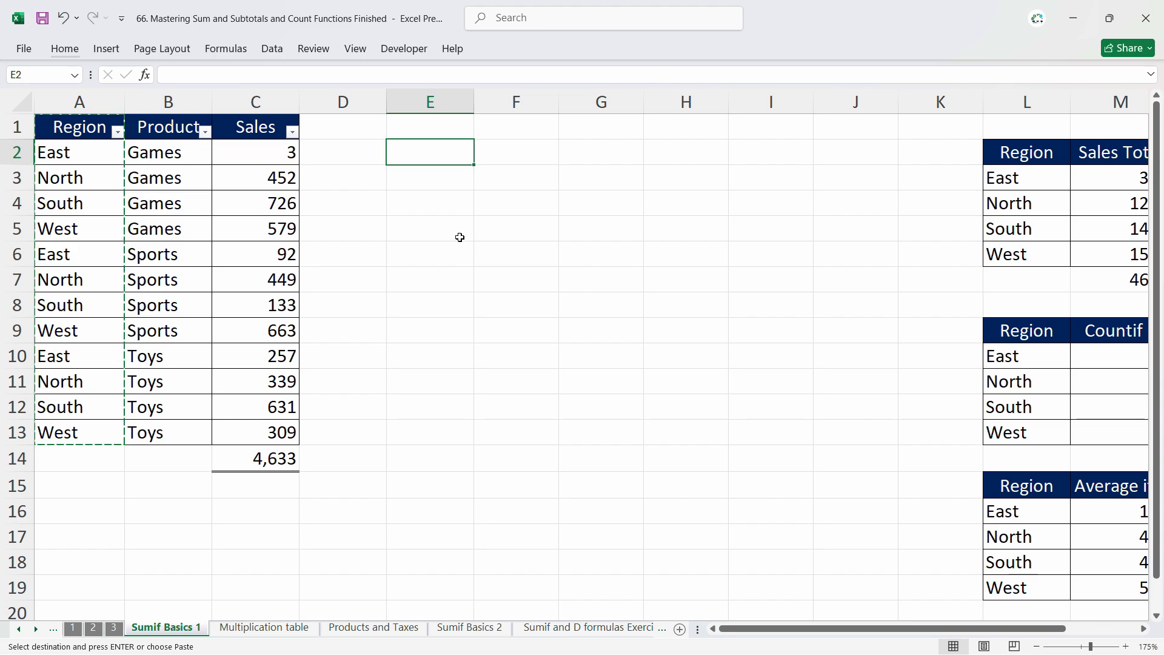
pyautogui.hotkey('ctrl', 'v')
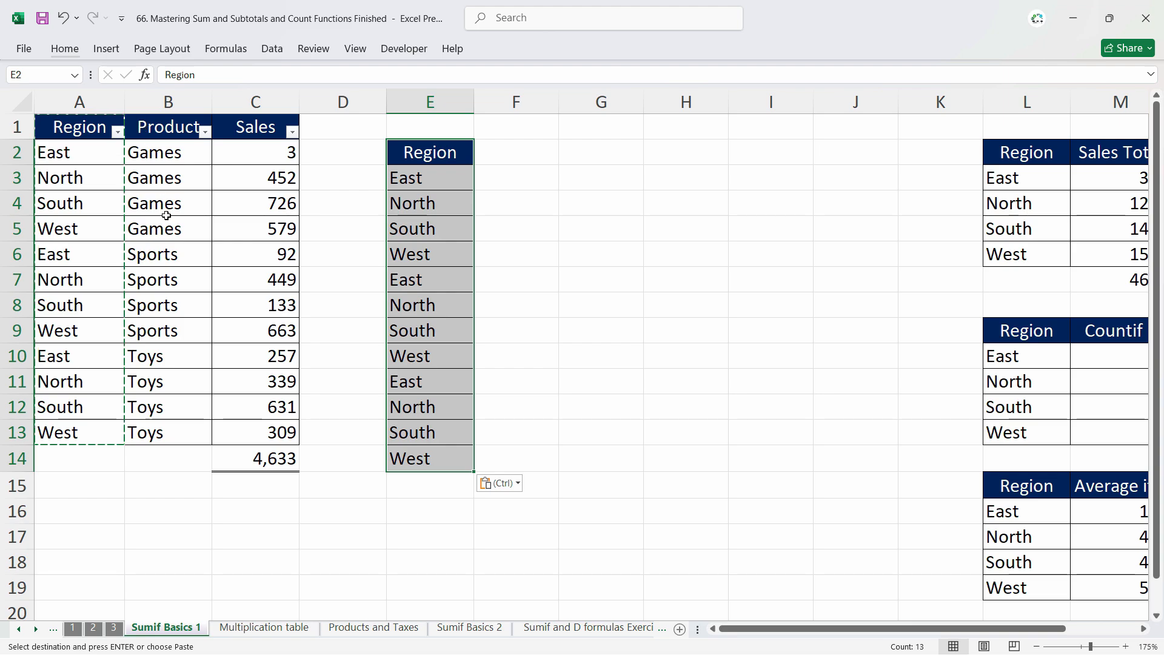
# Remove duplicates from the pasted Region list in column E, treating its first row as a header
pyautogui.hotkey('alt', 'a')
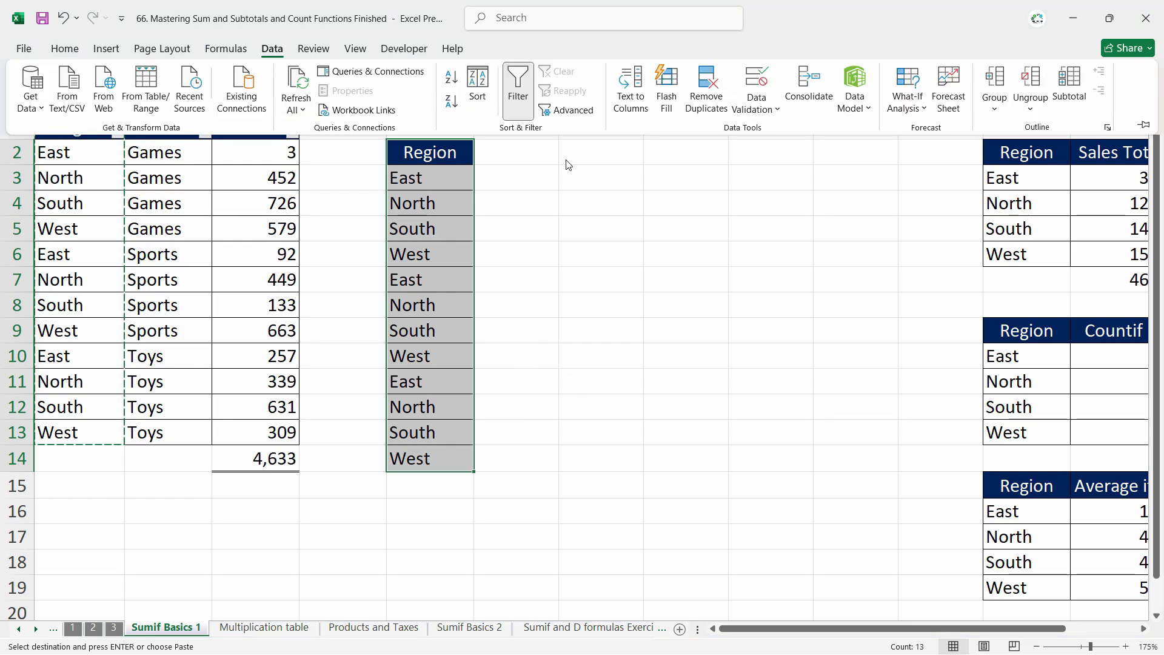
pyautogui.click(704, 83)
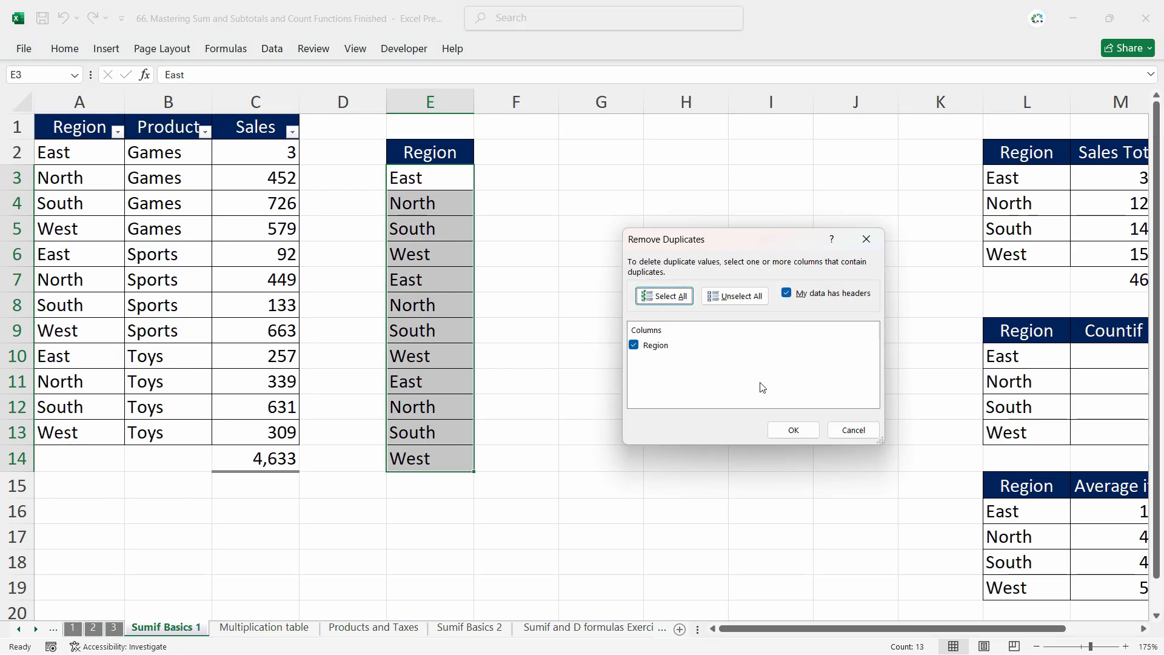
pyautogui.click(794, 430)
pyautogui.click(586, 376)
pyautogui.click(461, 281)
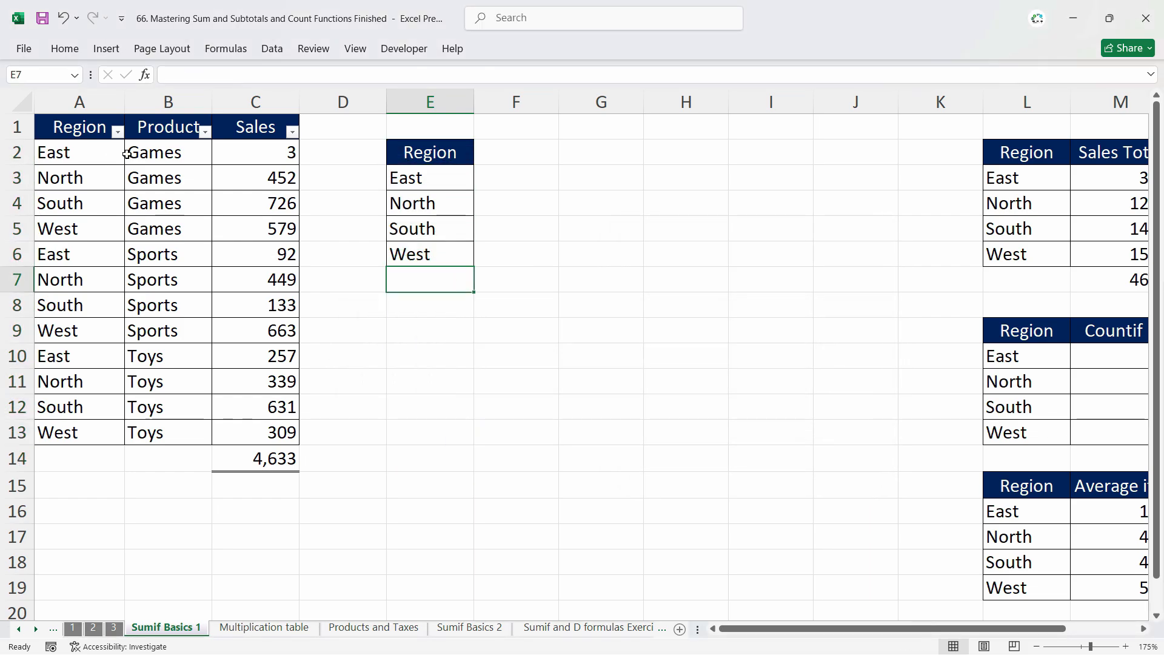
# Copy the Product column B1:B13 and paste it starting at F9
pyautogui.moveTo(165, 129); pyautogui.dragTo(182, 432)
pyautogui.hotkey('ctrl', 'c')
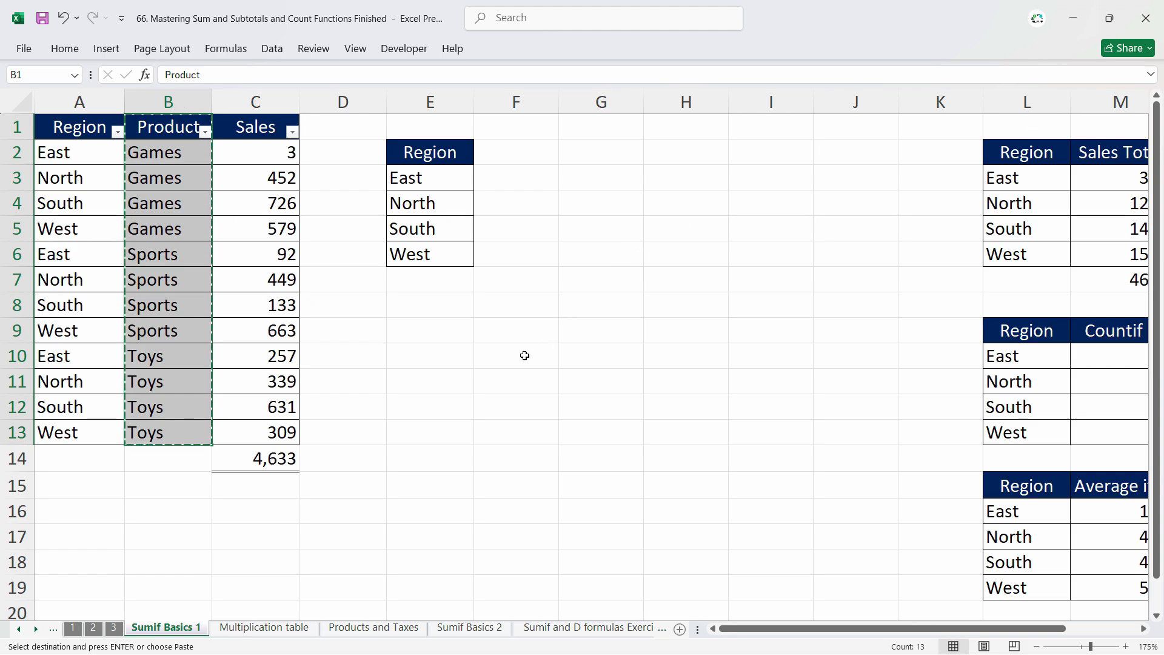
pyautogui.click(513, 335)
pyautogui.hotkey('ctrl', 'v')
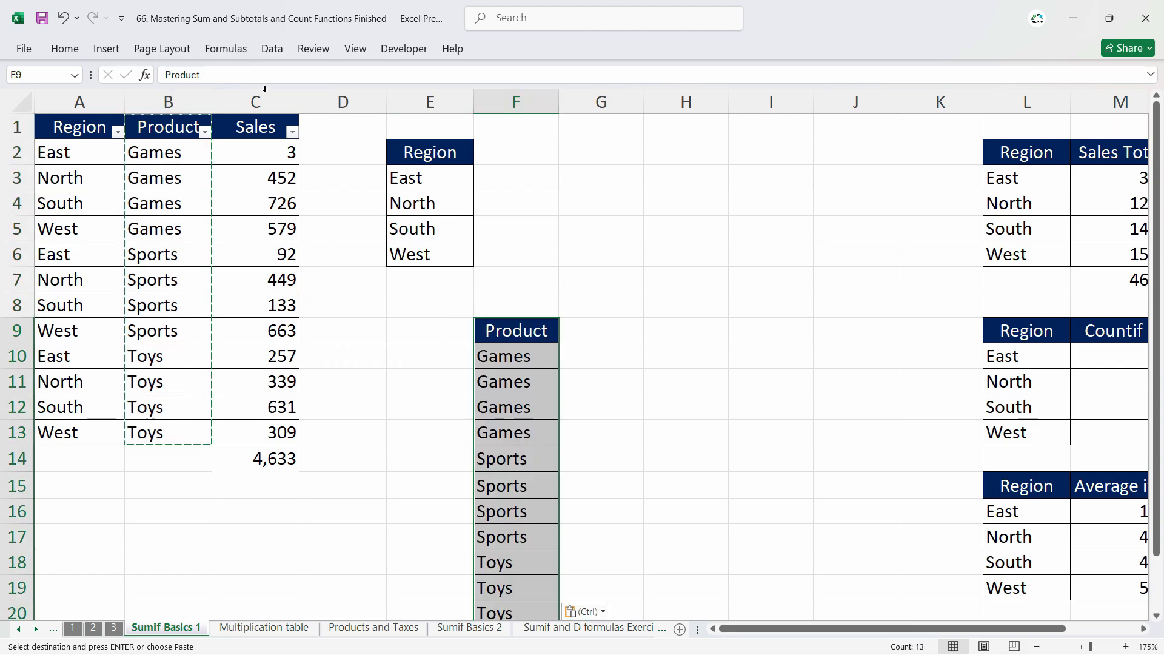
# Remove duplicates from the pasted Product list below F9
pyautogui.click(272, 49)
pyautogui.click(725, 112)
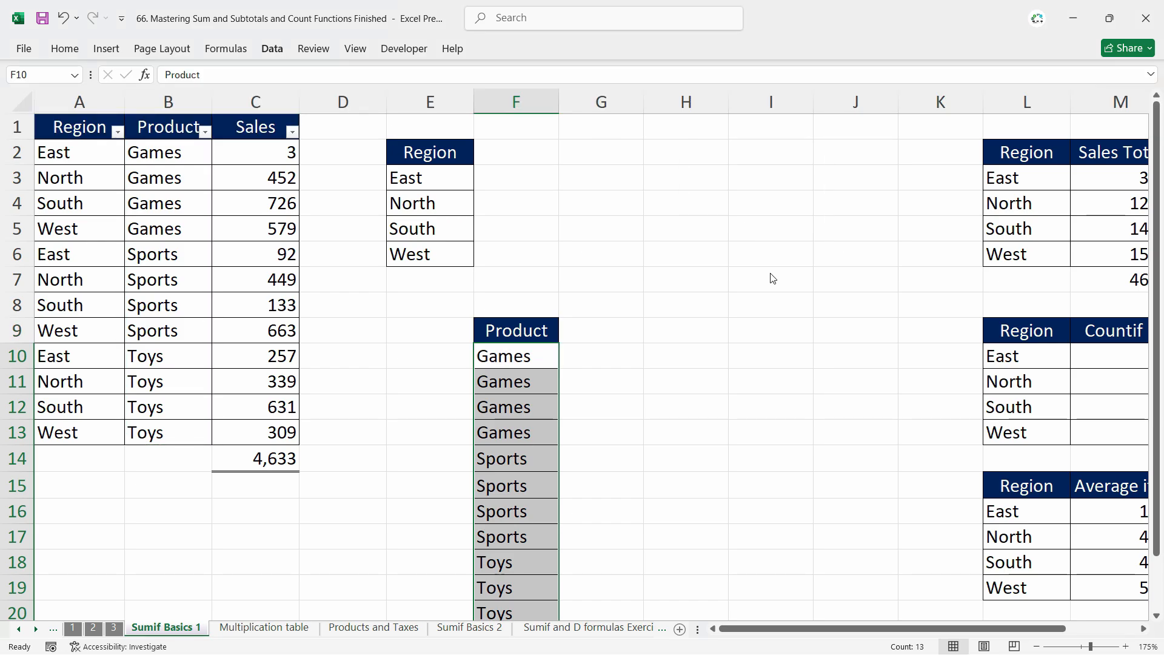
pyautogui.press('Return')
pyautogui.press('Return')
pyautogui.click(582, 388)
# Copy the unique products in F10:F12 and paste them transposed across row 1 starting at F1
pyautogui.moveTo(515, 358); pyautogui.dragTo(542, 410)
pyautogui.hotkey('ctrl', 'q')
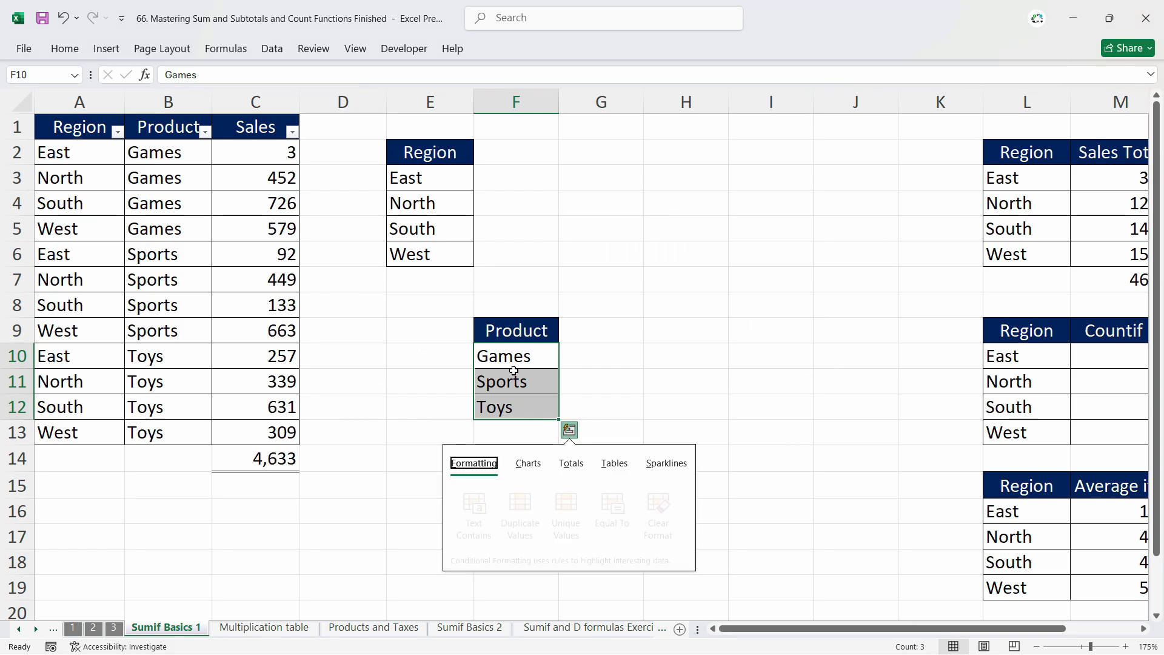
pyautogui.moveTo(511, 357); pyautogui.dragTo(516, 409)
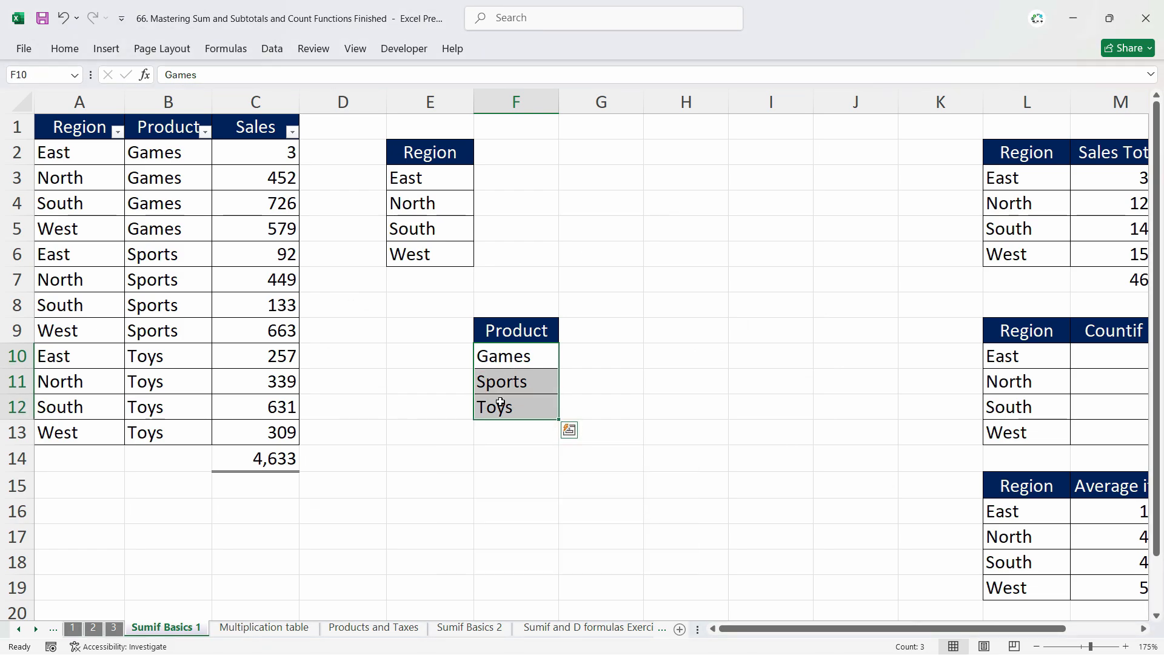
pyautogui.hotkey('ctrl', 'c')
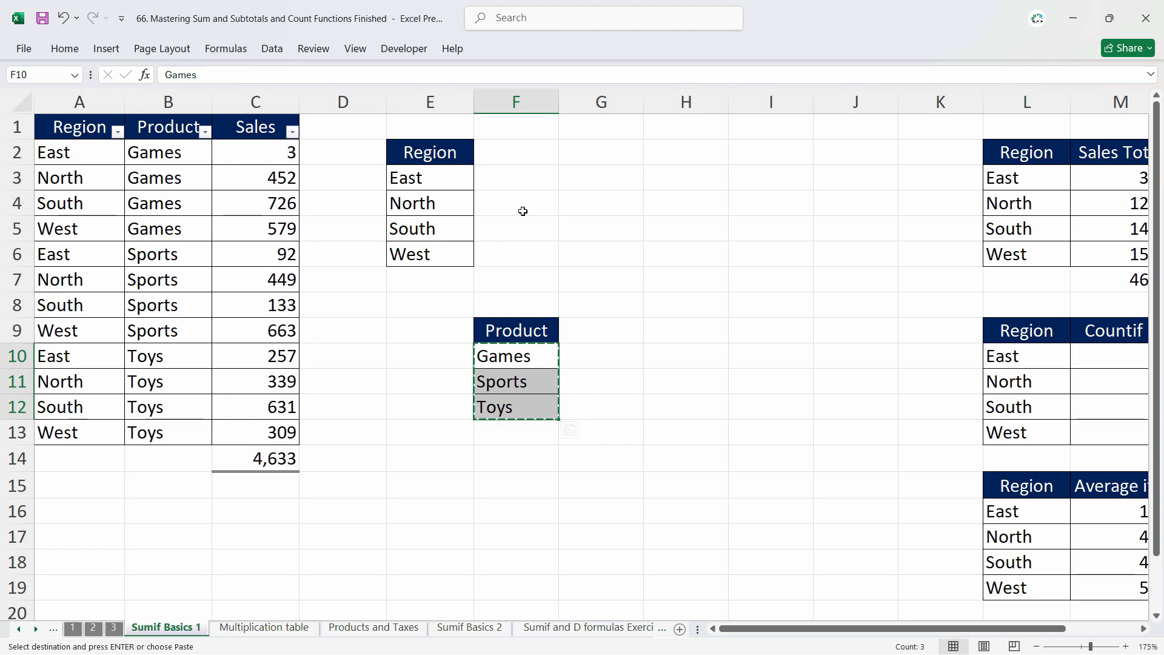
pyautogui.rightClick(503, 123)
pyautogui.click(559, 255)
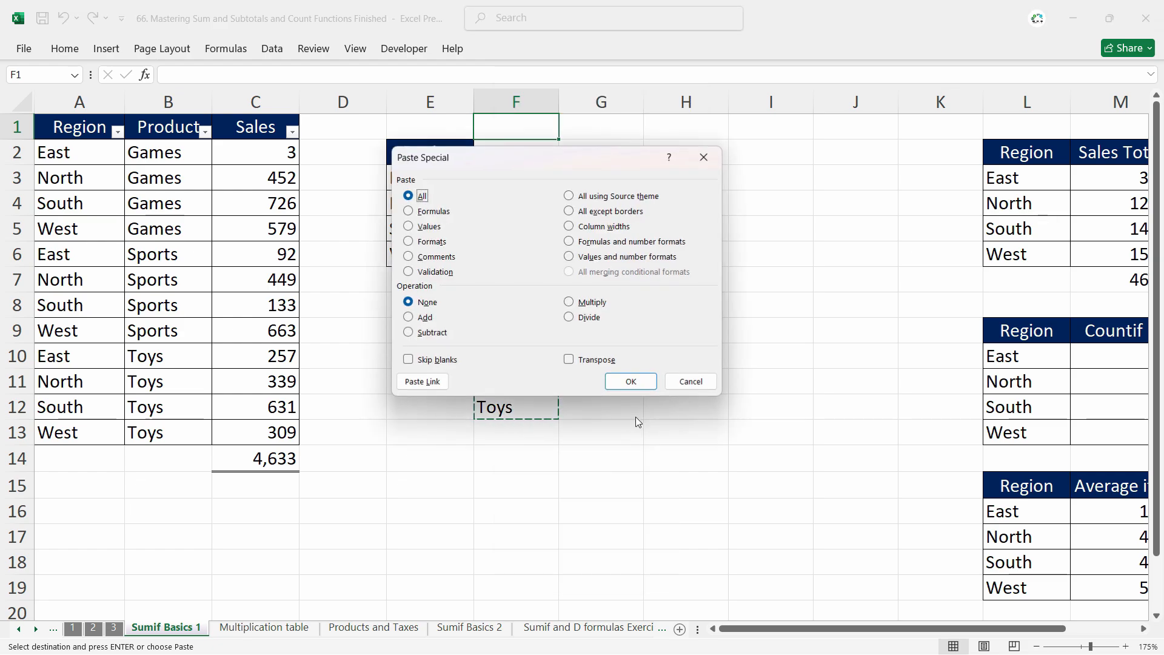
pyautogui.click(572, 359)
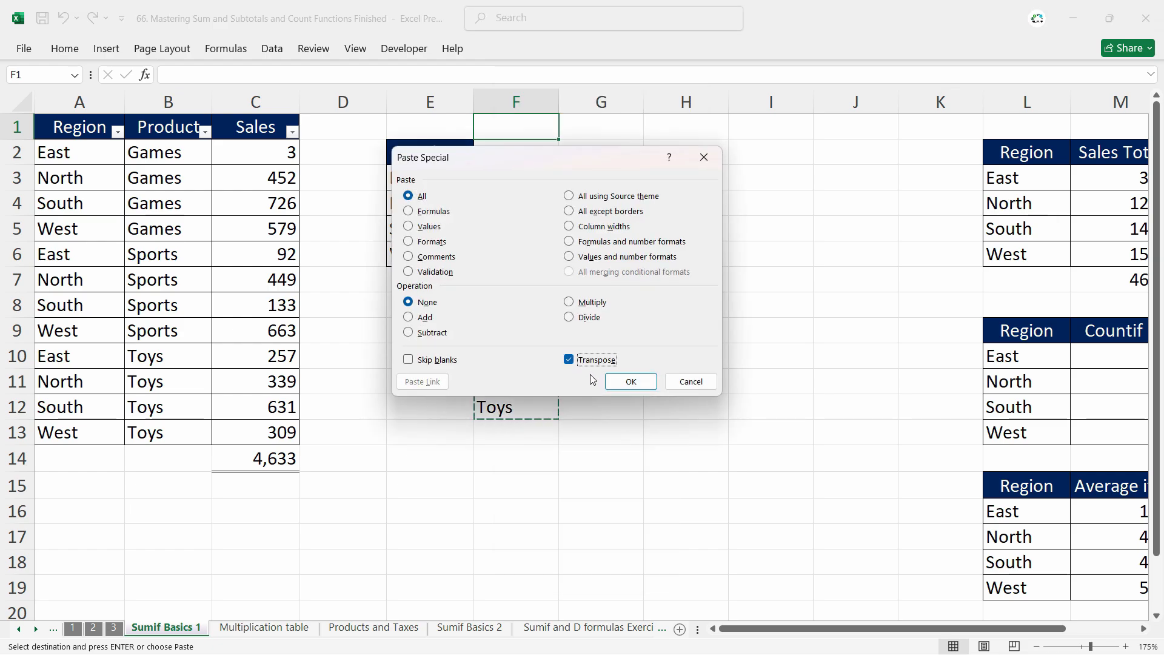
pyautogui.click(628, 382)
pyautogui.click(567, 233)
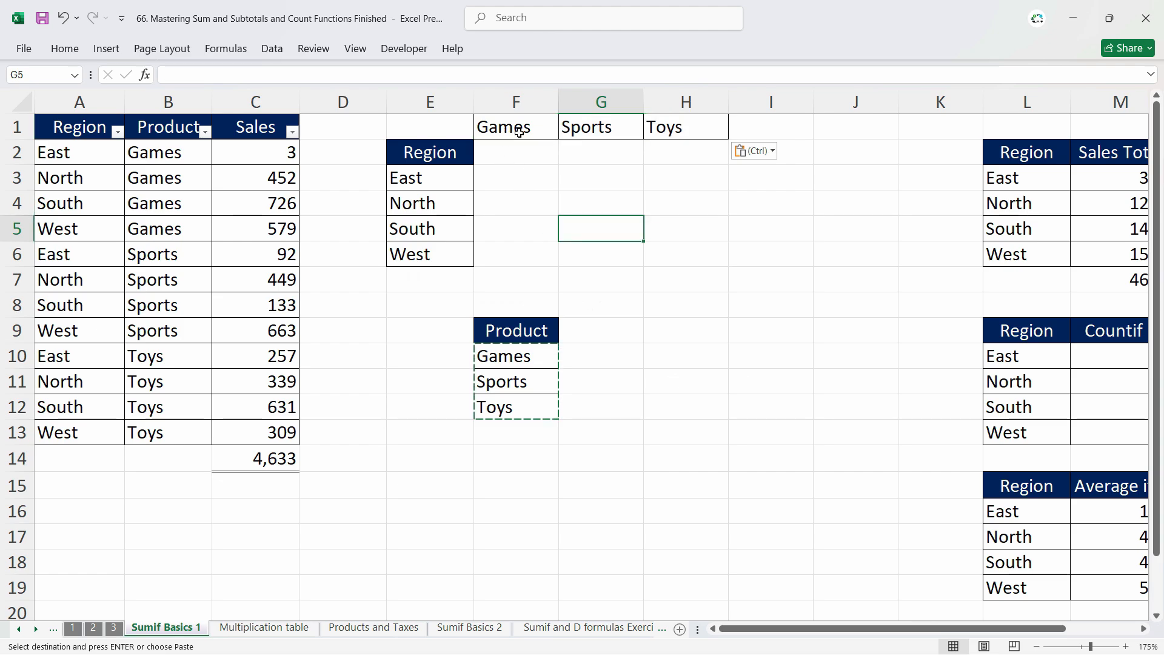
# Clear the contents and formatting of the helper Product list in F9:F12
pyautogui.moveTo(520, 328); pyautogui.dragTo(527, 416)
pyautogui.press('Delete')
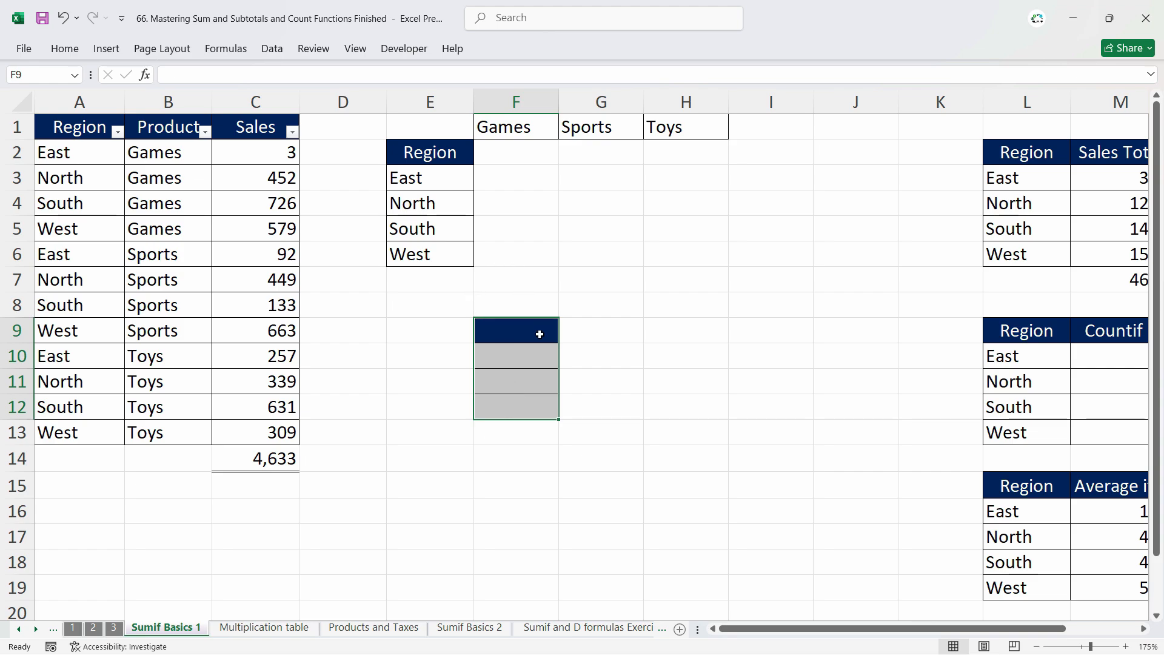
pyautogui.hotkey('alt', 'h')
pyautogui.press('Escape')
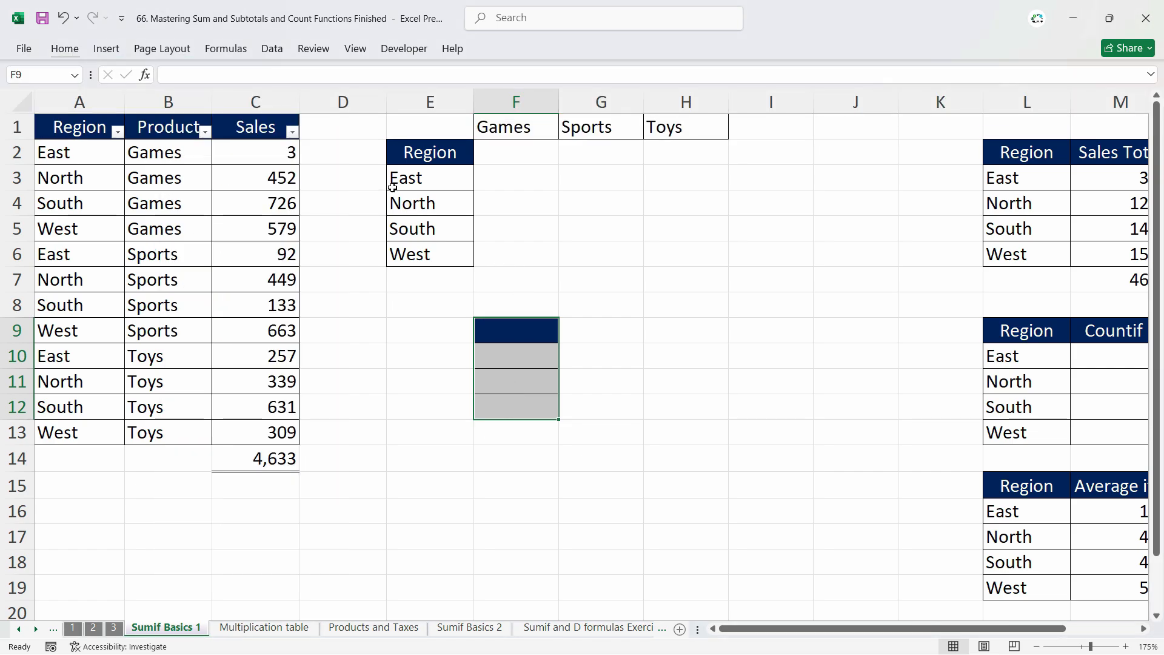
pyautogui.press('alt')
pyautogui.press('h')
pyautogui.press('e')
pyautogui.press('f')
pyautogui.click(590, 298)
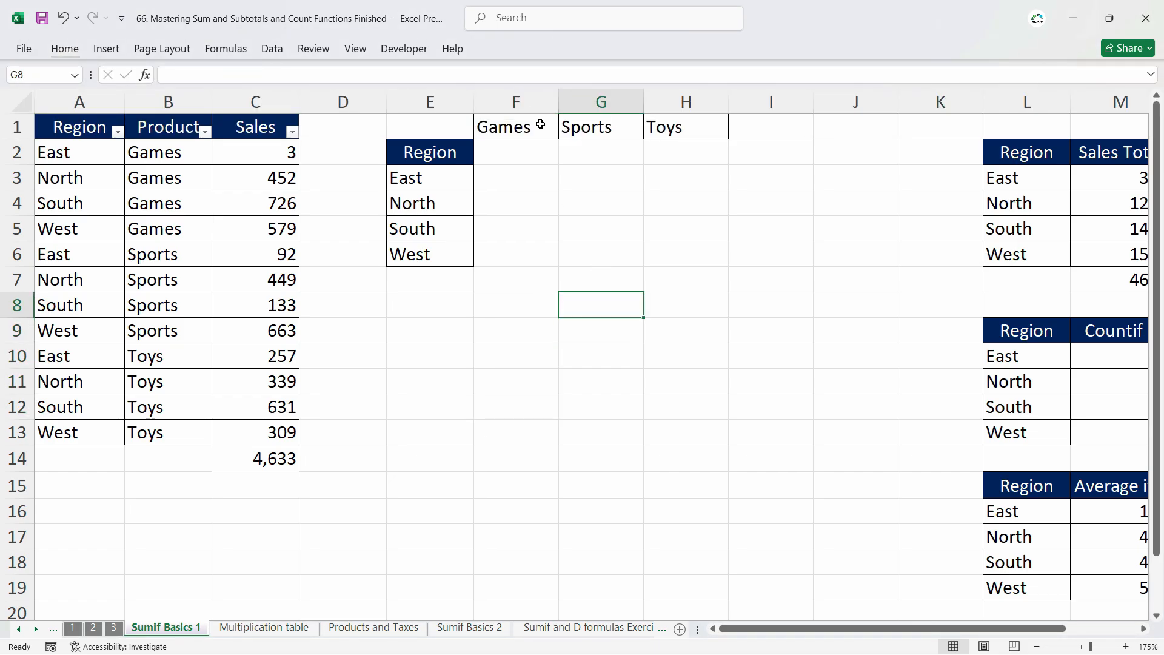
# Copy the header formatting of A1:C1 onto E1:H1 with Format Painter
pyautogui.moveTo(522, 125); pyautogui.dragTo(654, 130)
pyautogui.moveTo(67, 127); pyautogui.dragTo(255, 128)
pyautogui.click(65, 50)
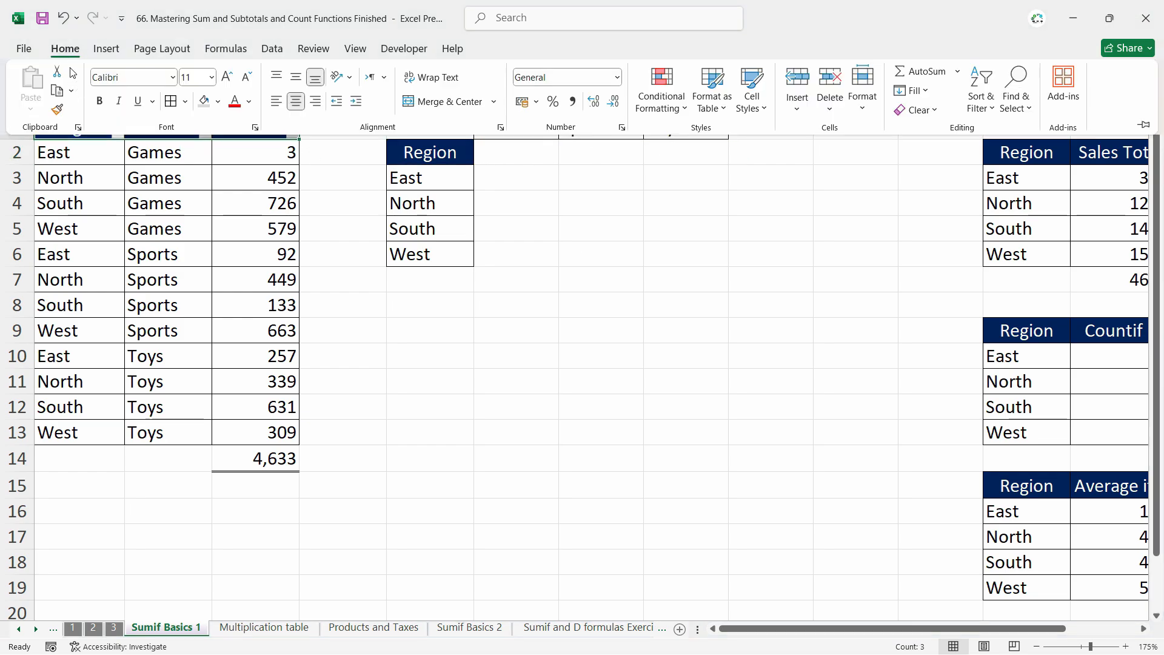
pyautogui.click(57, 113)
pyautogui.moveTo(427, 127); pyautogui.dragTo(647, 139)
pyautogui.click(654, 127)
pyautogui.press('F4')
pyautogui.click(673, 162)
# Apply all borders to the table body F2:H6
pyautogui.moveTo(518, 153); pyautogui.dragTo(662, 242)
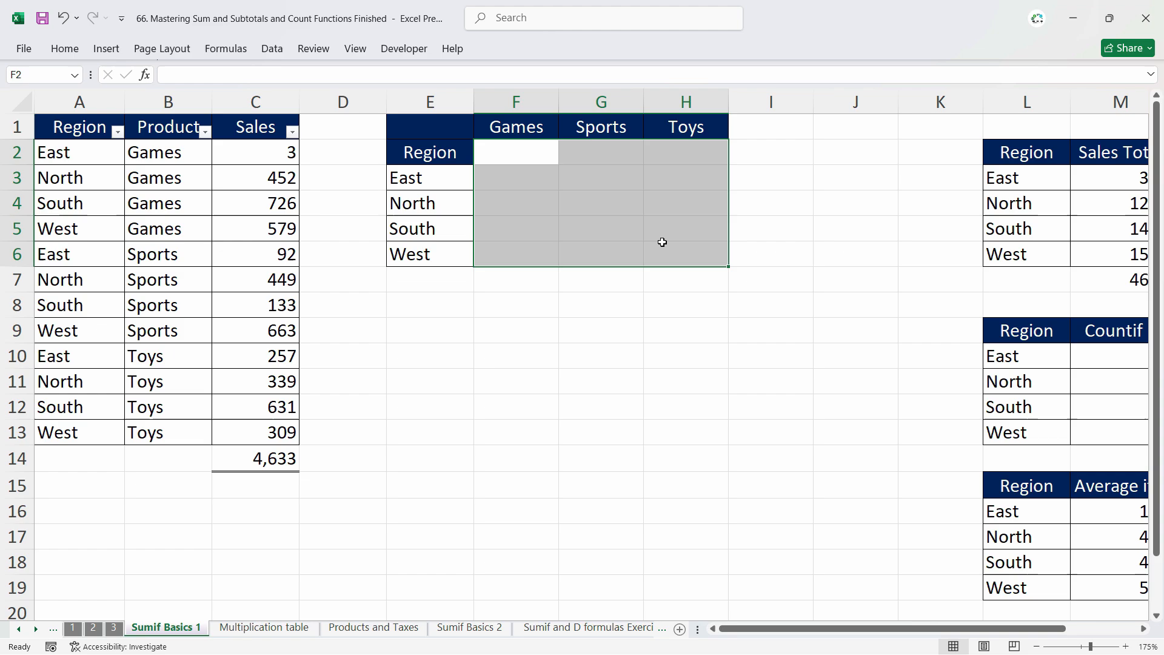
pyautogui.hotkey('alt', 'h')
pyautogui.press('b')
pyautogui.press('a')
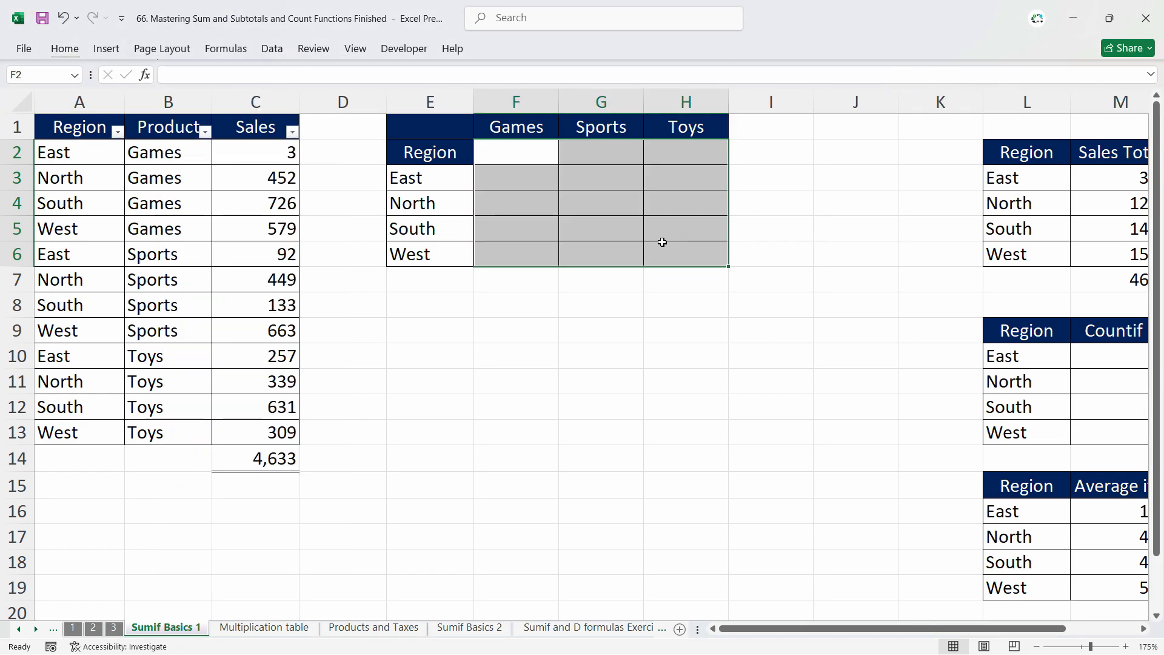
pyautogui.click(657, 242)
# Delete the Region label cell E2 with cells shifted up, and remove the leftover borders from F6:H6
pyautogui.click(424, 152)
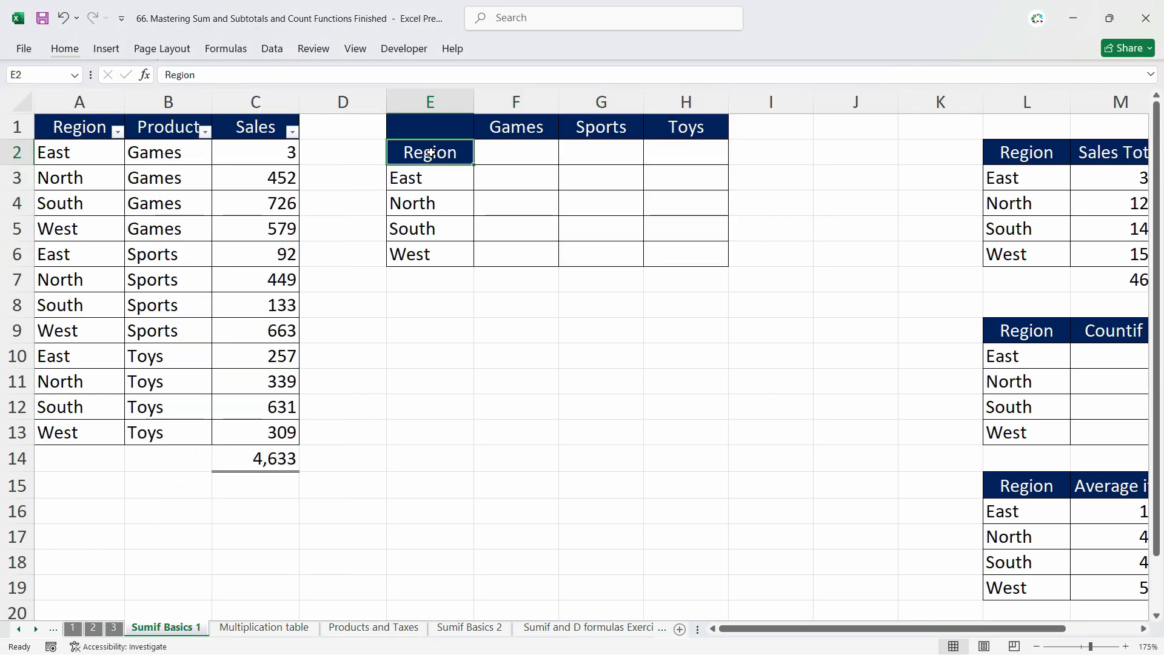
pyautogui.rightClick(430, 153)
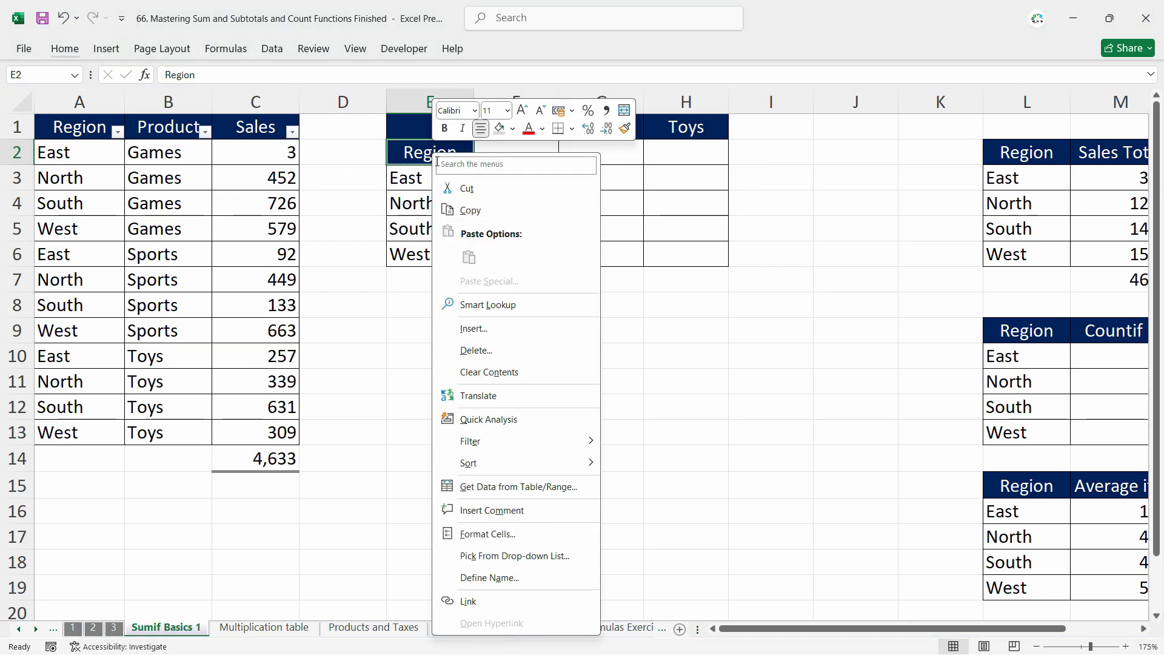
pyautogui.click(479, 350)
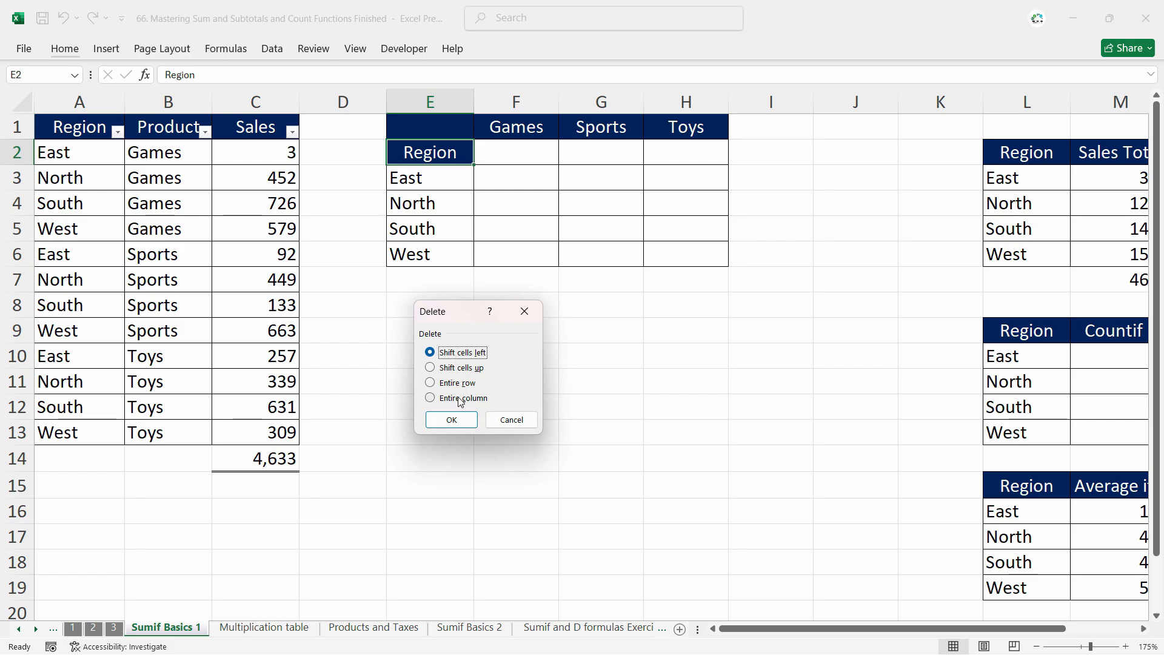
pyautogui.click(455, 369)
pyautogui.click(452, 420)
pyautogui.moveTo(507, 265); pyautogui.dragTo(664, 263)
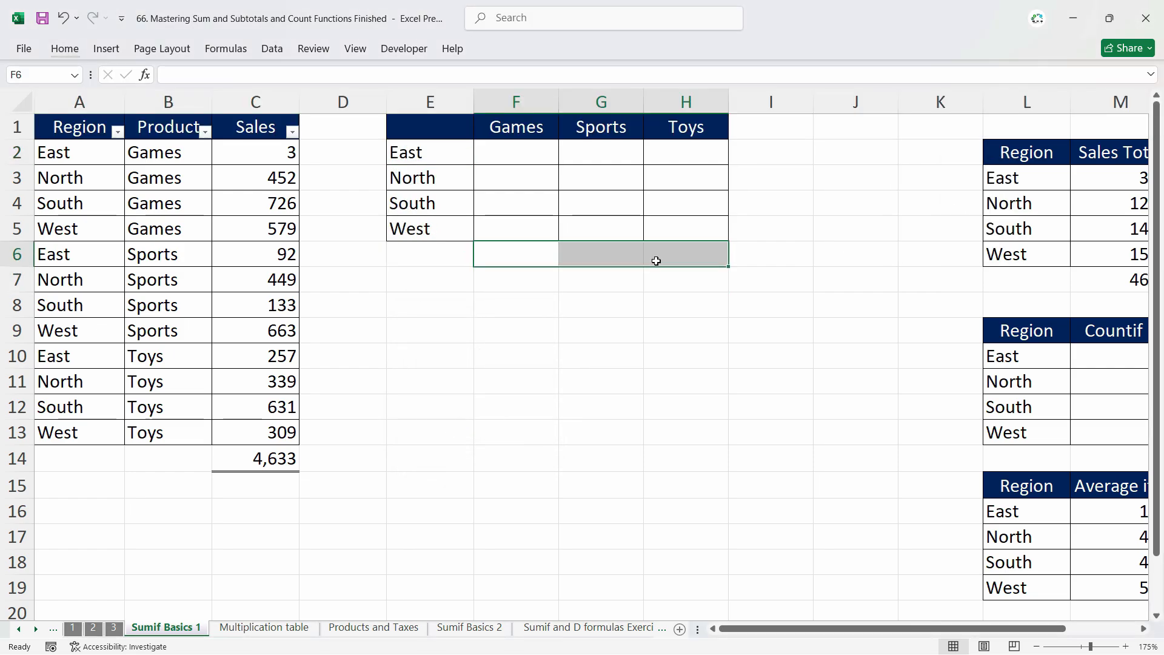
pyautogui.click(587, 332)
pyautogui.click(516, 156)
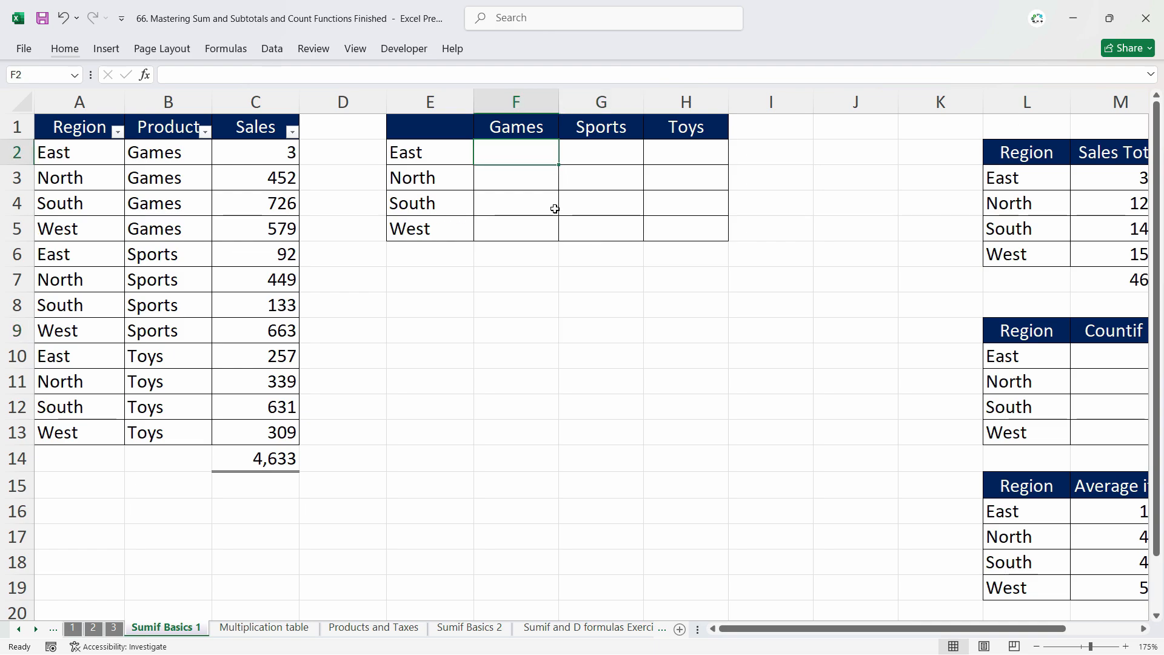
pyautogui.scroll(4, 554, 208)
pyautogui.hscroll(-3, 808, 583)
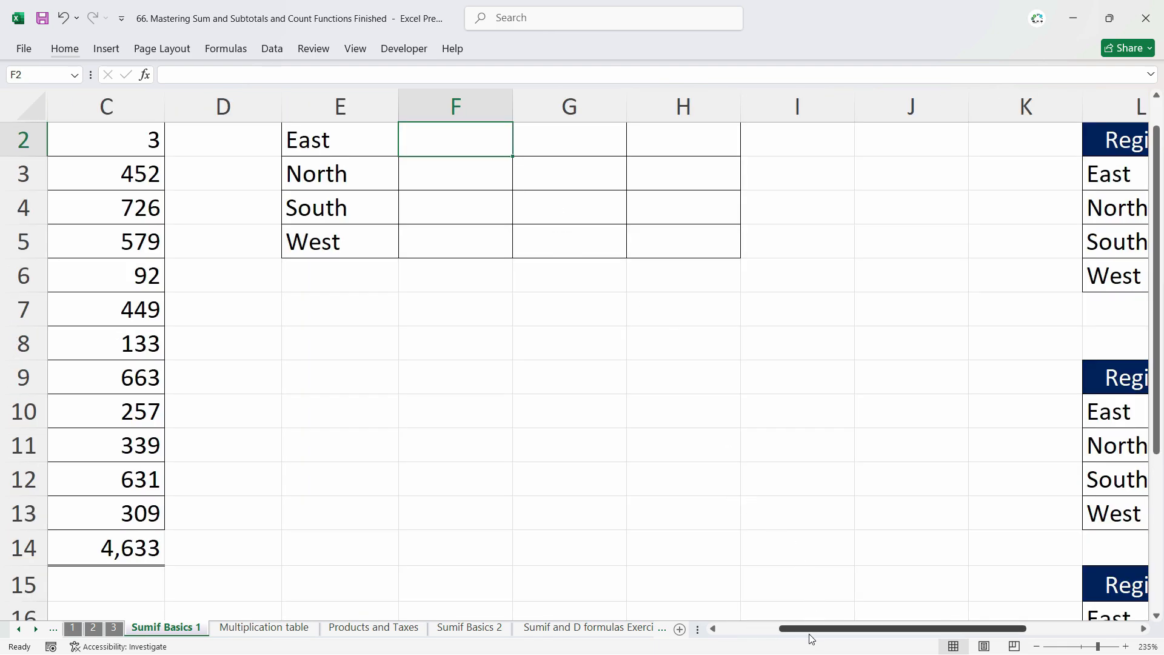
pyautogui.scroll(1, 554, 437)
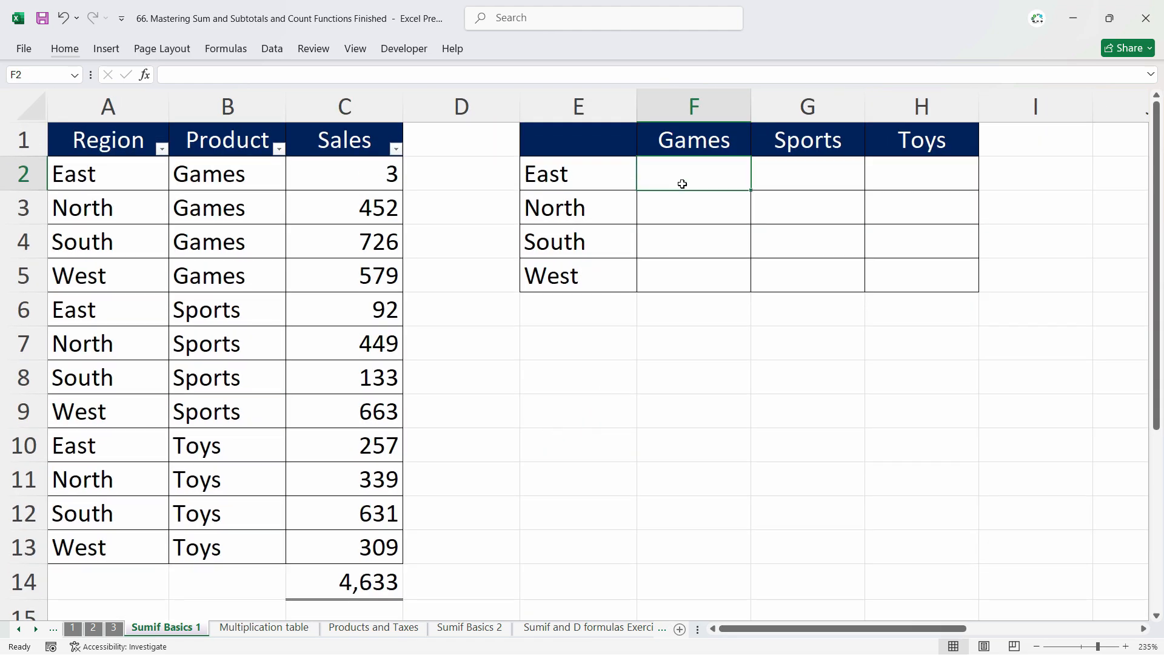
pyautogui.write('=sumif')
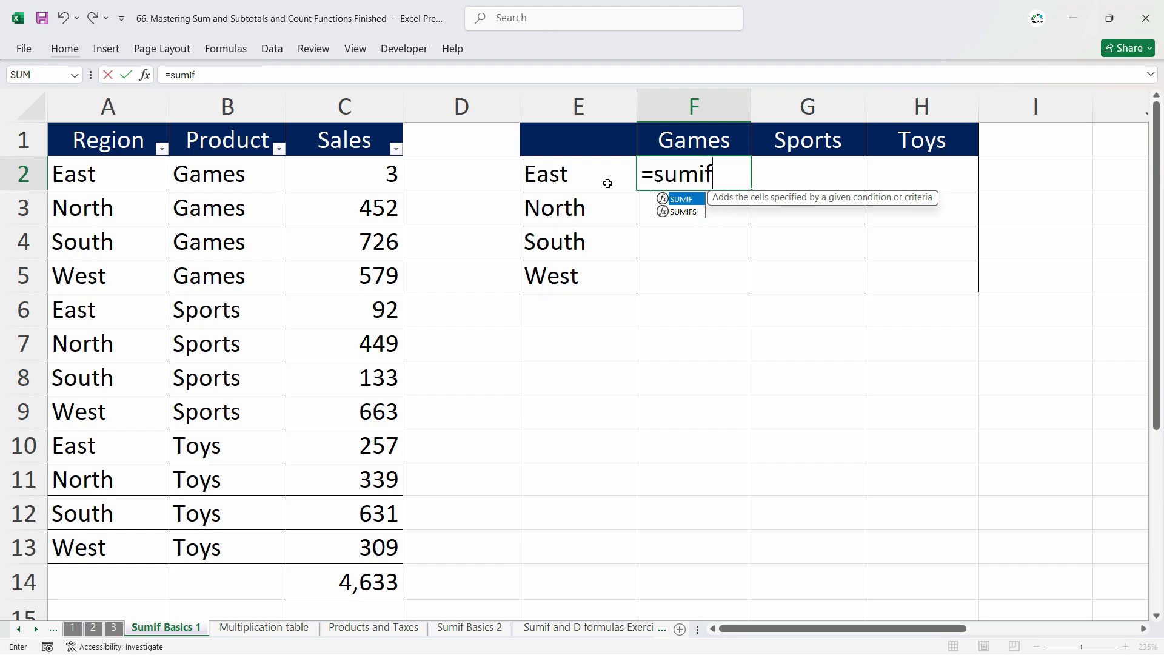
pyautogui.click(572, 180)
pyautogui.click(661, 183)
pyautogui.press('Delete')
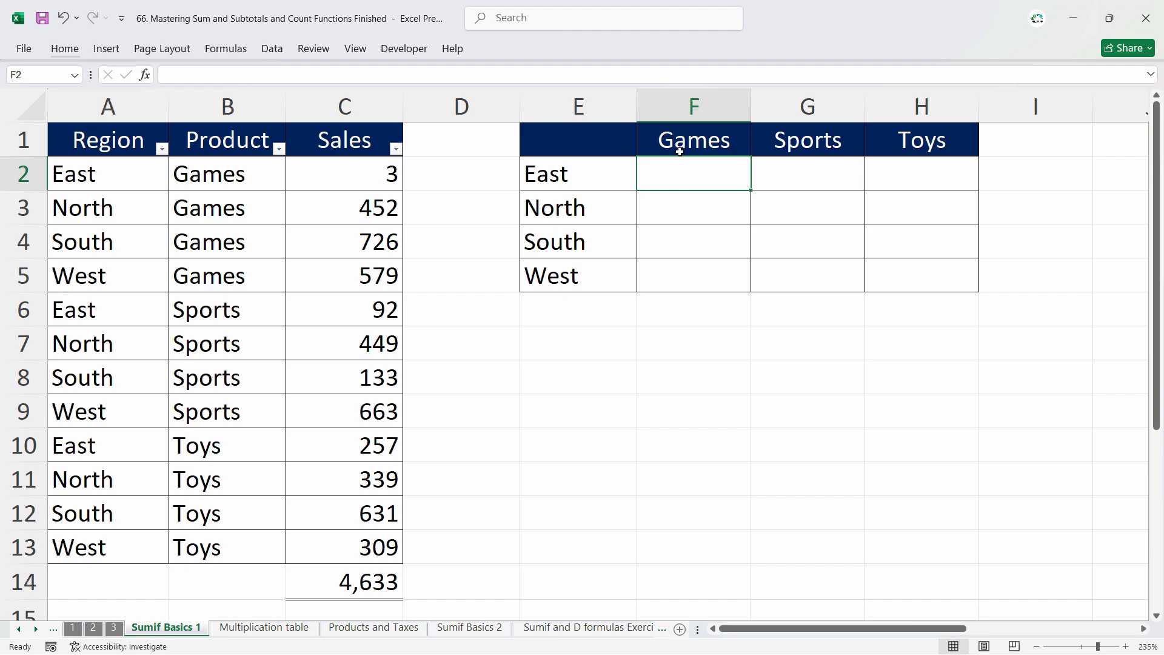
# Begin a SUMIFS formula in F2 with C:C as sum range, A:A as first criteria range and E2 as its criterion
pyautogui.click(601, 187)
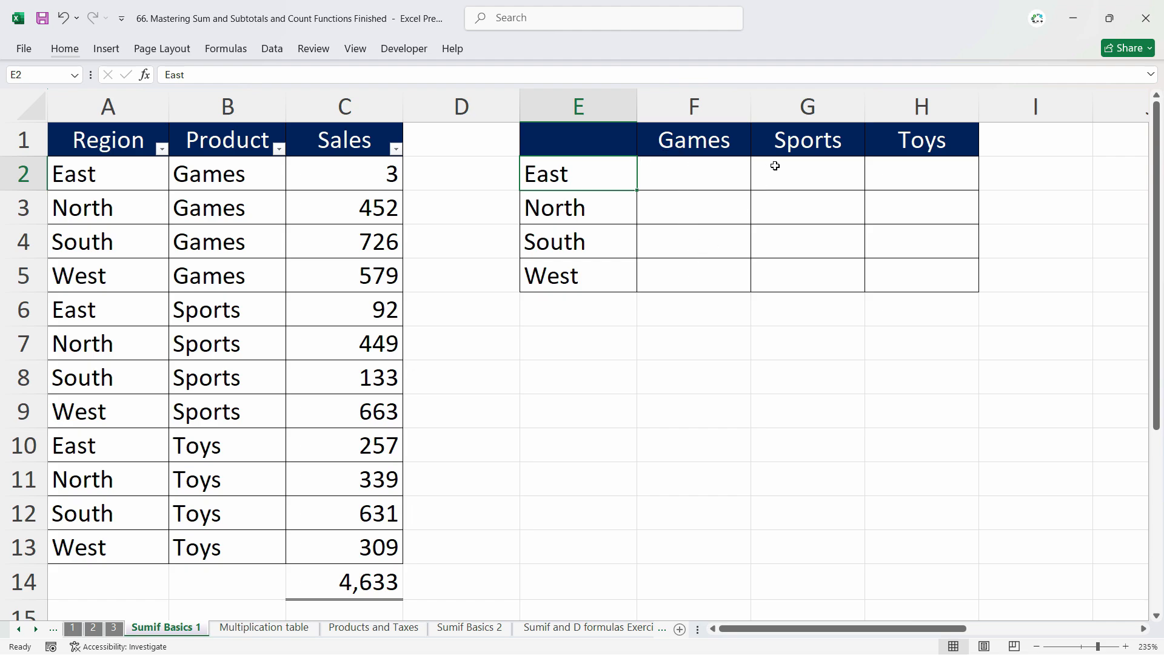
pyautogui.click(833, 141)
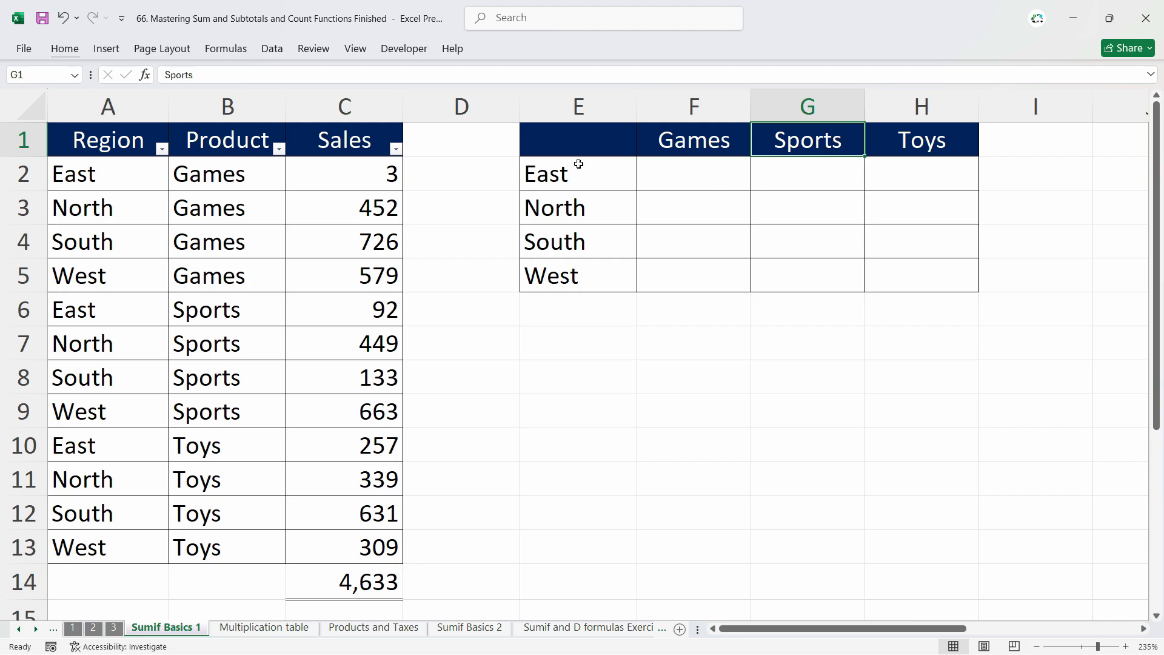
pyautogui.click(707, 172)
pyautogui.write('=sumifs')
pyautogui.press('Tab')
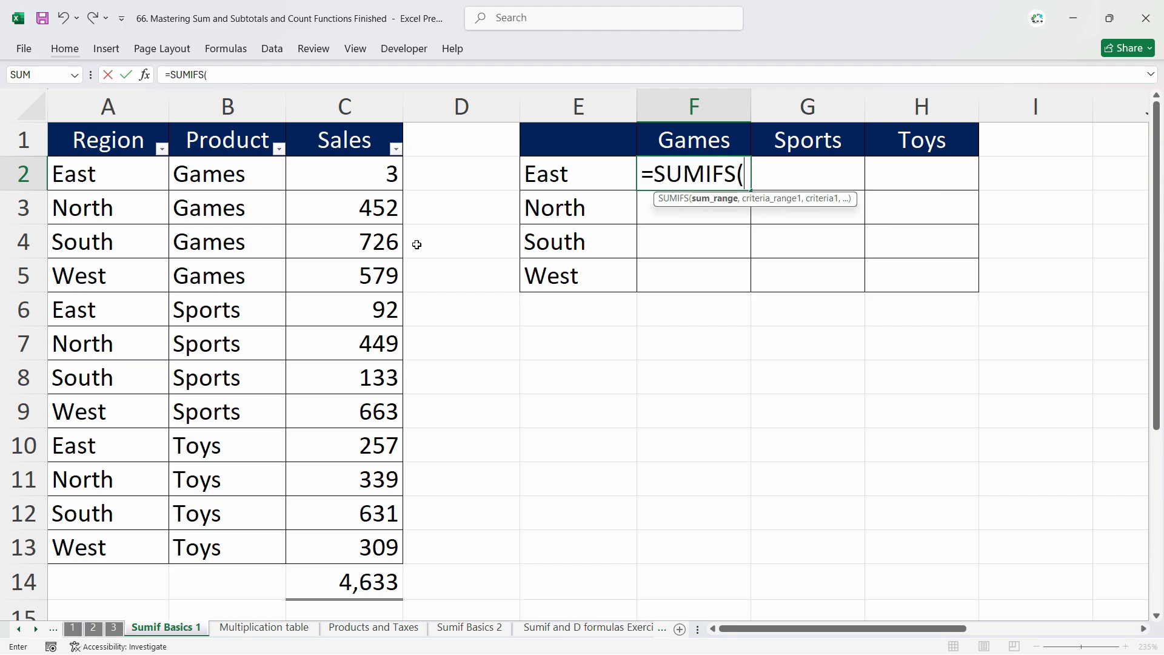
pyautogui.click(371, 103)
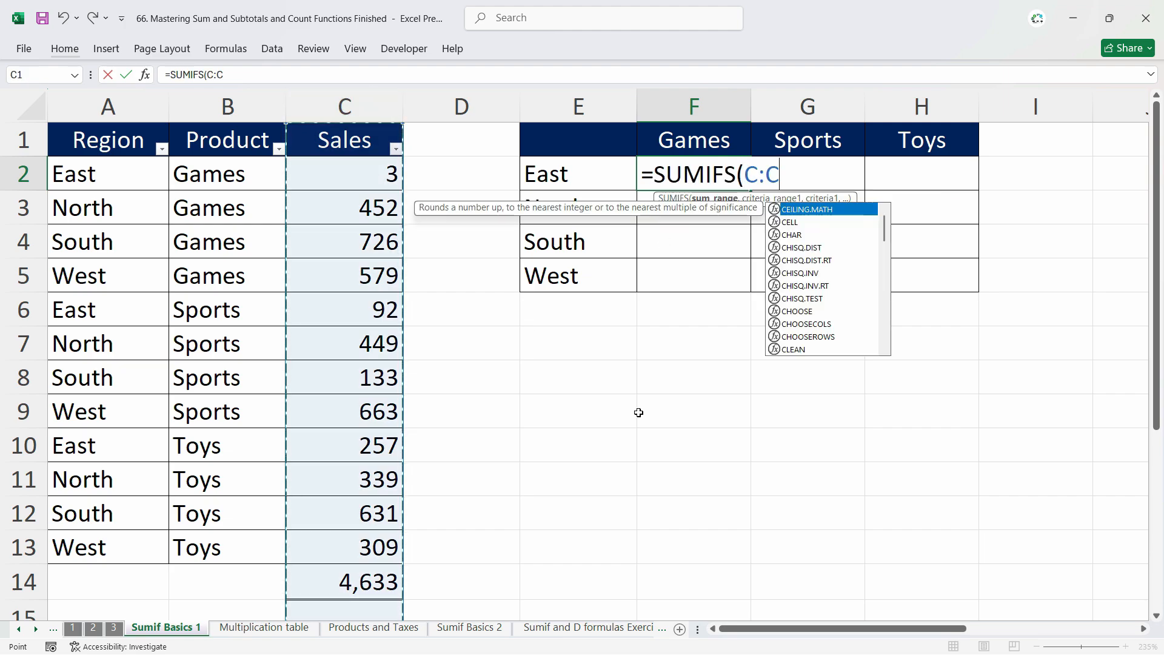
pyautogui.write(',A:A,')
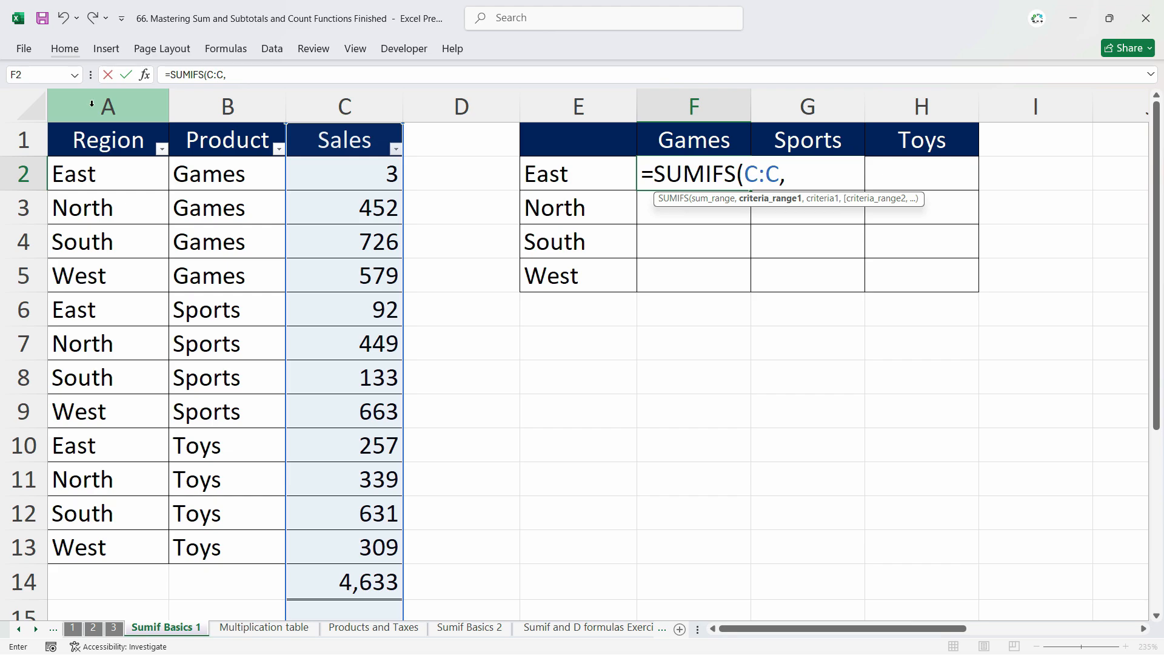
pyautogui.click(91, 104)
pyautogui.write(',')
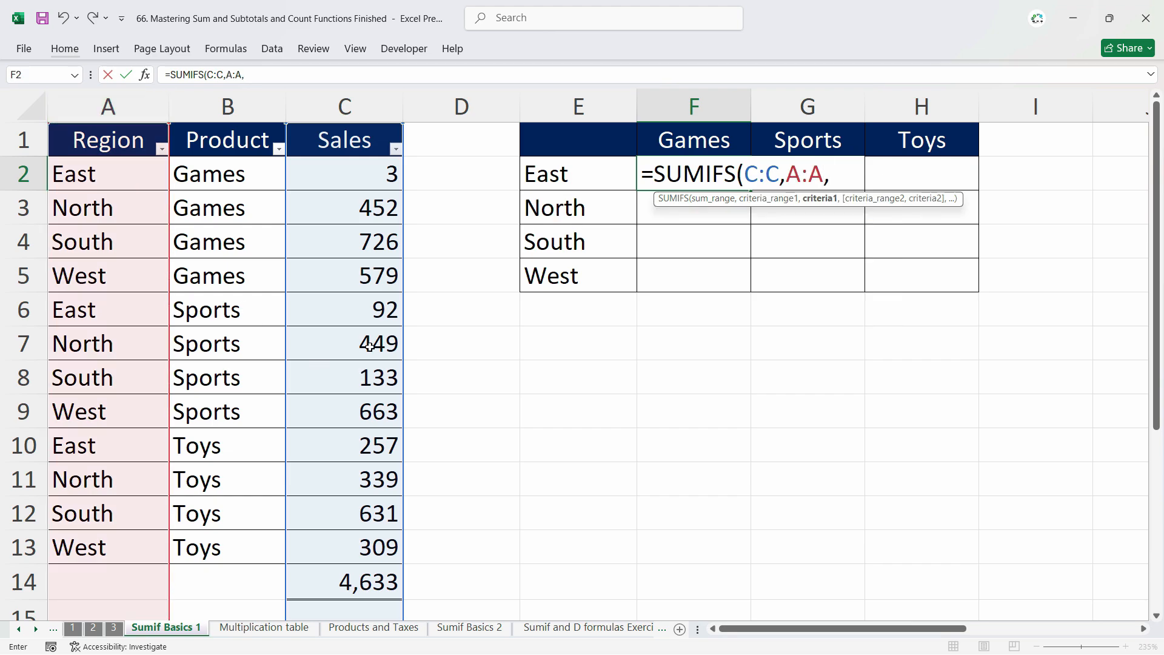
pyautogui.click(587, 170)
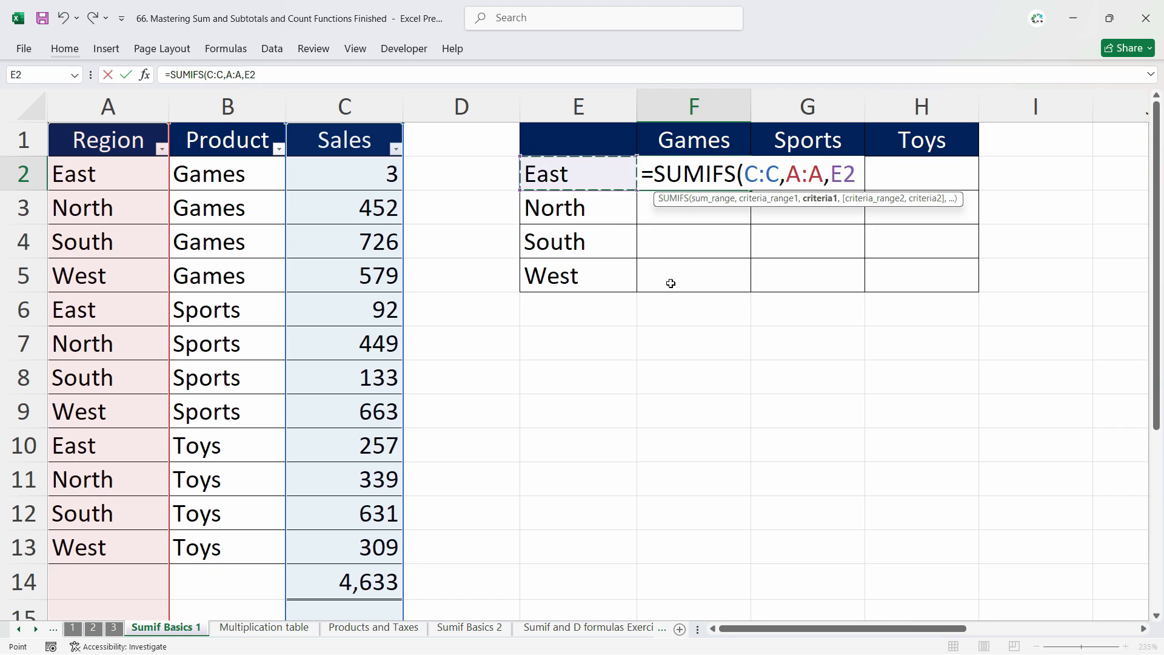
pyautogui.write(',')
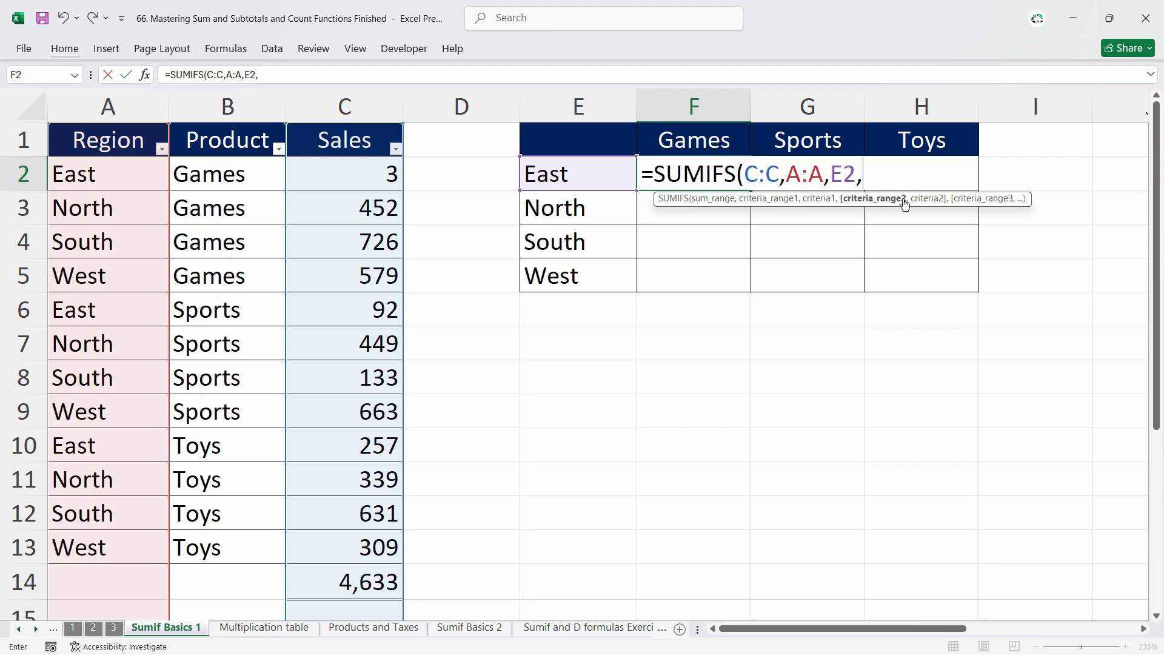
# Add B:B as the second criteria range with F1 as its criterion, and enter the formula in F2
pyautogui.click(234, 116)
pyautogui.write(',')
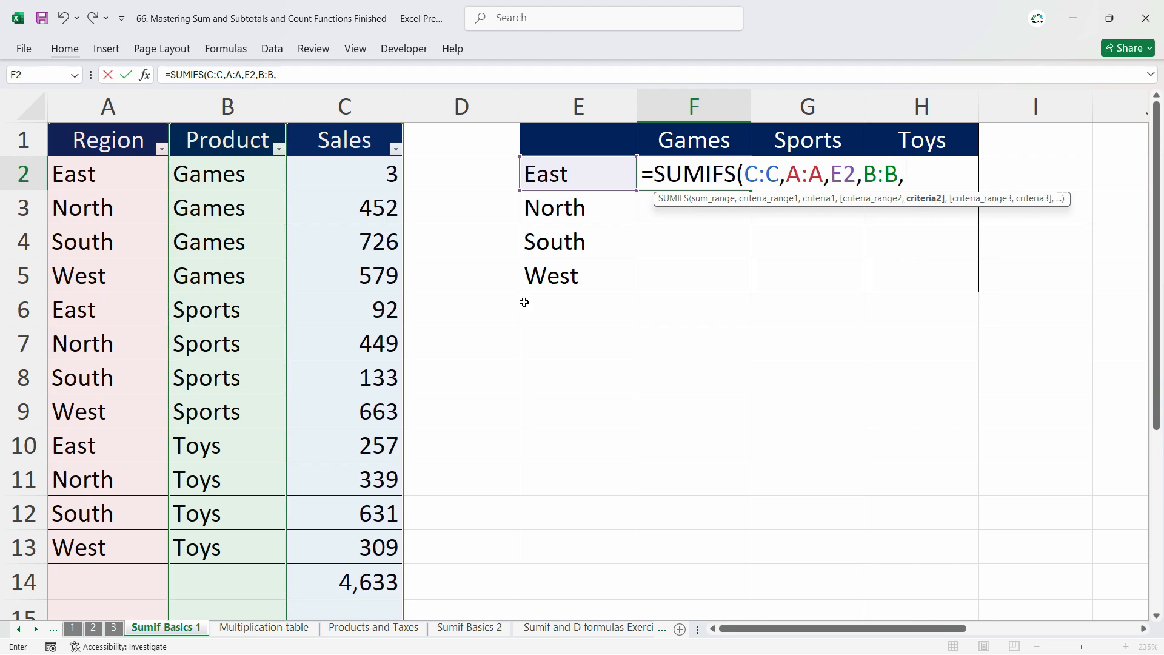
pyautogui.click(727, 144)
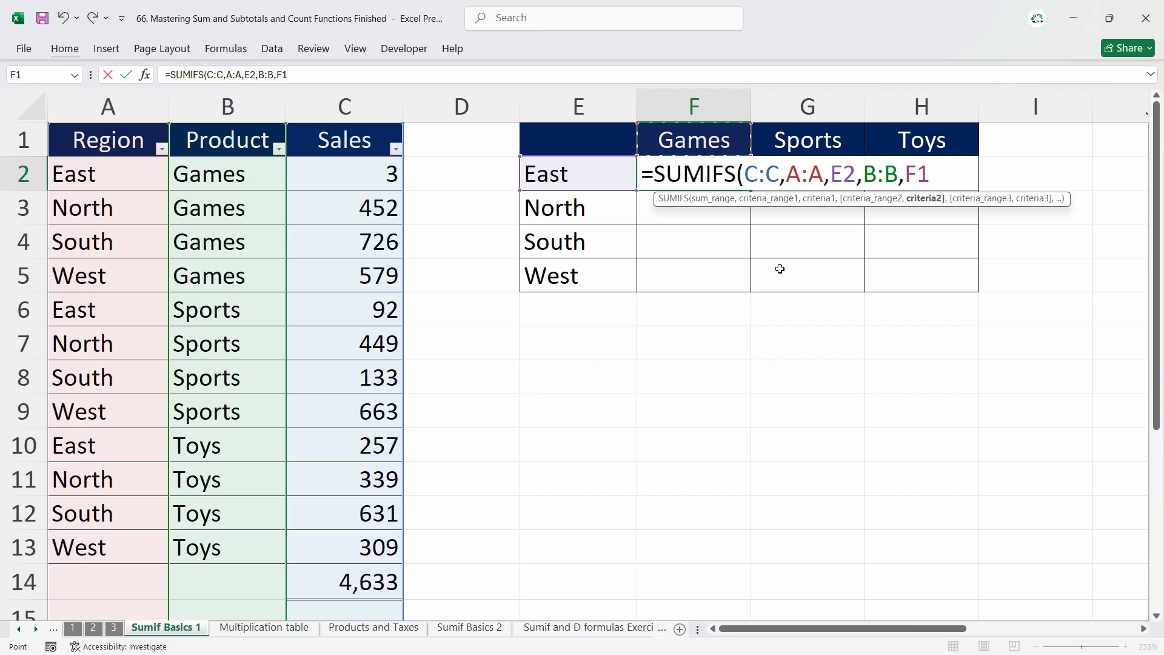
pyautogui.press('Return')
pyautogui.press('Up')
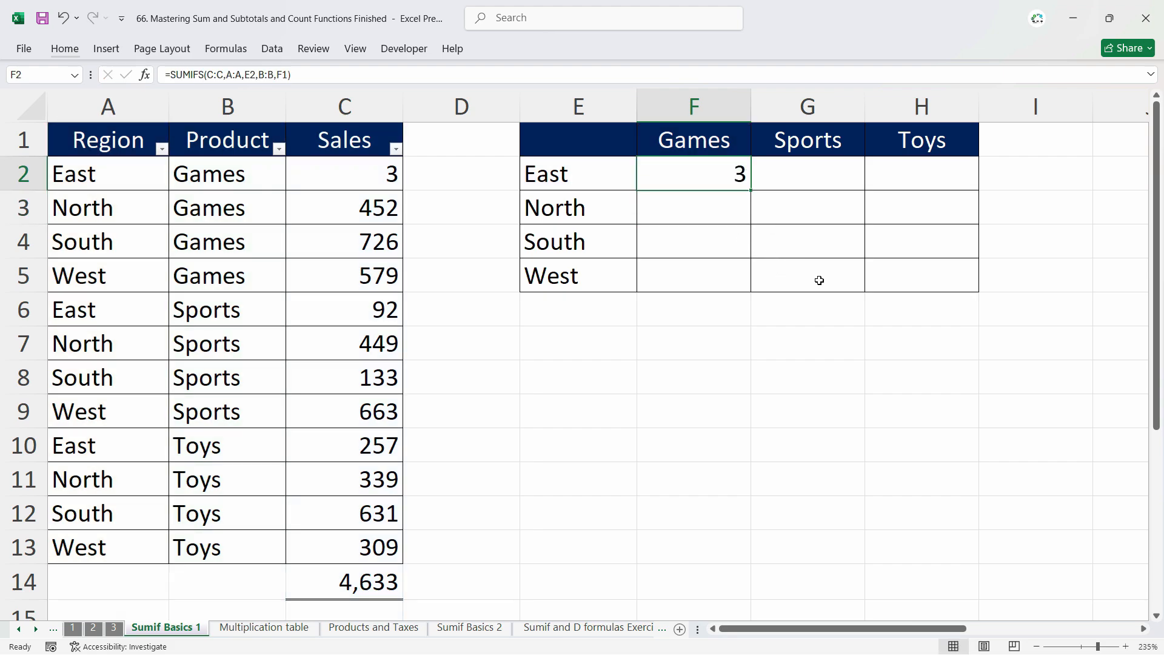
# Try copying the SUMIFS formula from F2 into G2 to inspect its references, and undo the paste
pyautogui.doubleClick(735, 173)
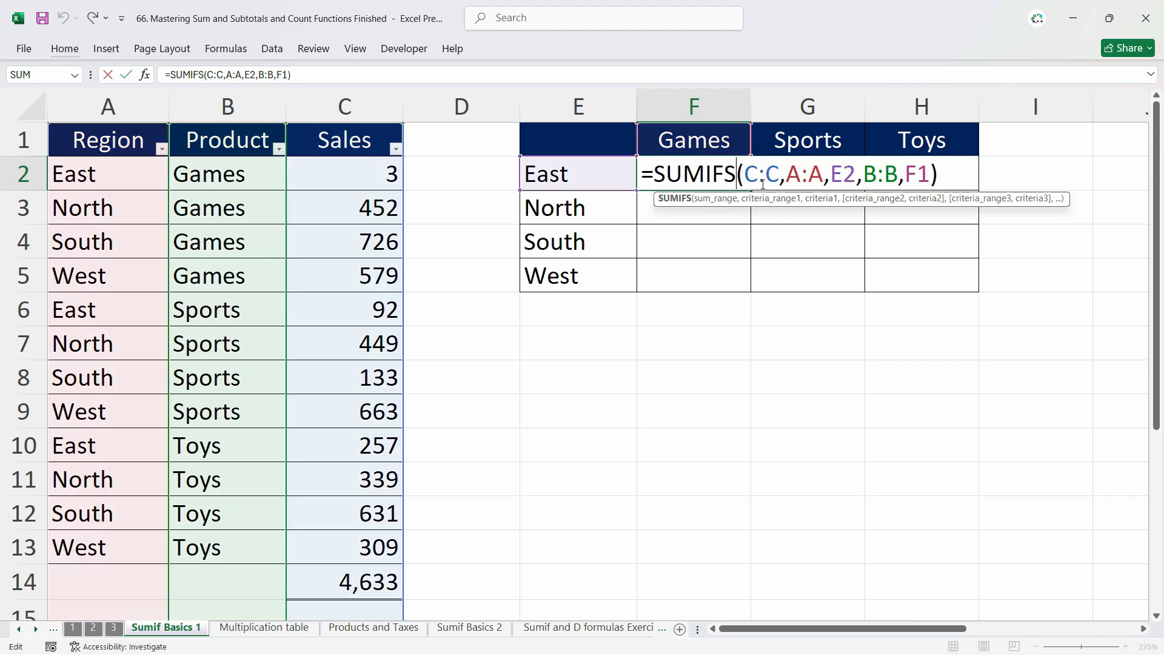
pyautogui.press('Tab')
pyautogui.click(725, 180)
pyautogui.hotkey('ctrl', 'c')
pyautogui.click(834, 184)
pyautogui.hotkey('ctrl', 'v')
pyautogui.doubleClick(826, 179)
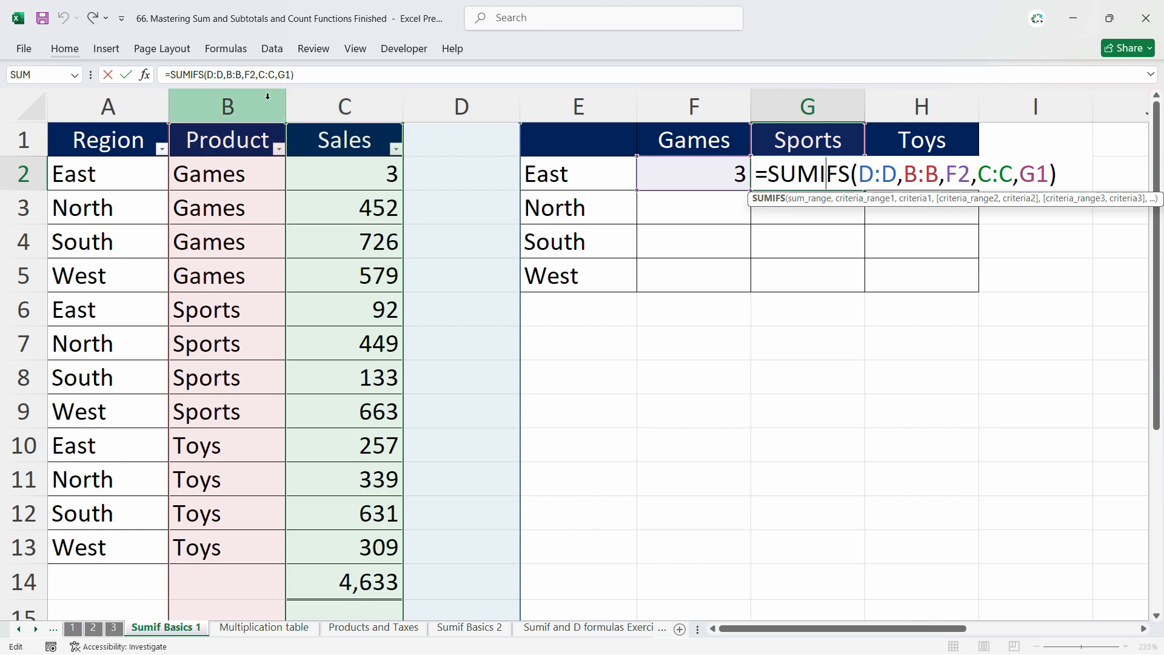
pyautogui.press('Escape')
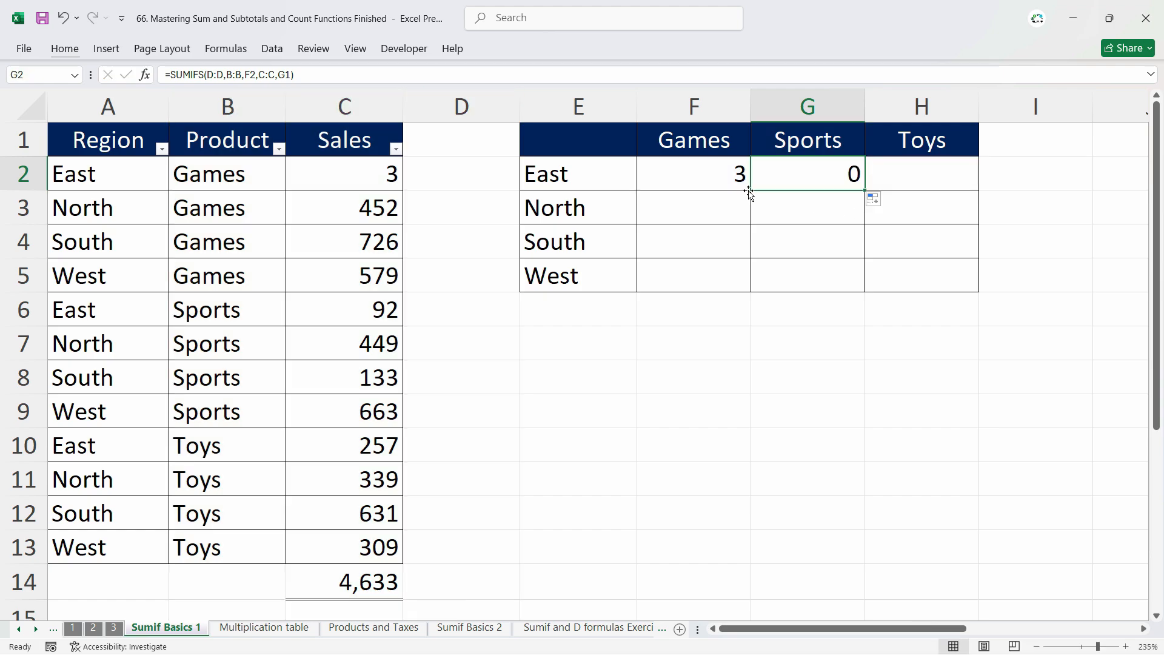
pyautogui.hotkey('ctrl', 'z')
# Fill the F2 formula across to G2 and examine the column references it uses there
pyautogui.moveTo(751, 190); pyautogui.dragTo(822, 190)
pyautogui.doubleClick(807, 179)
pyautogui.click(882, 177)
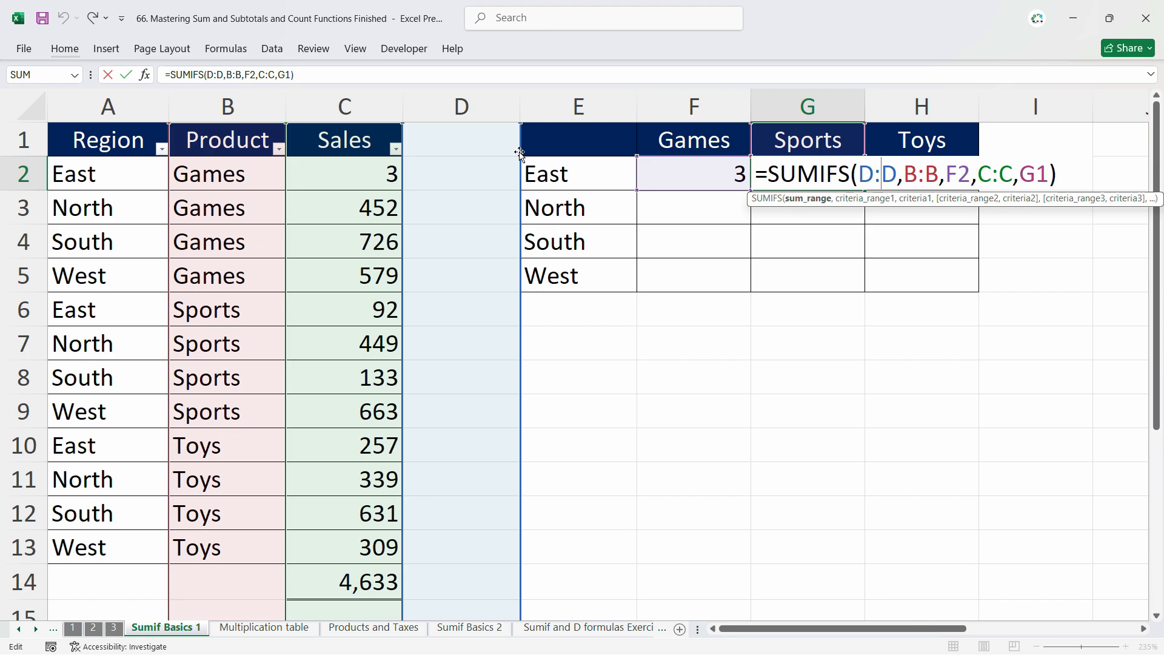
pyautogui.press('Escape')
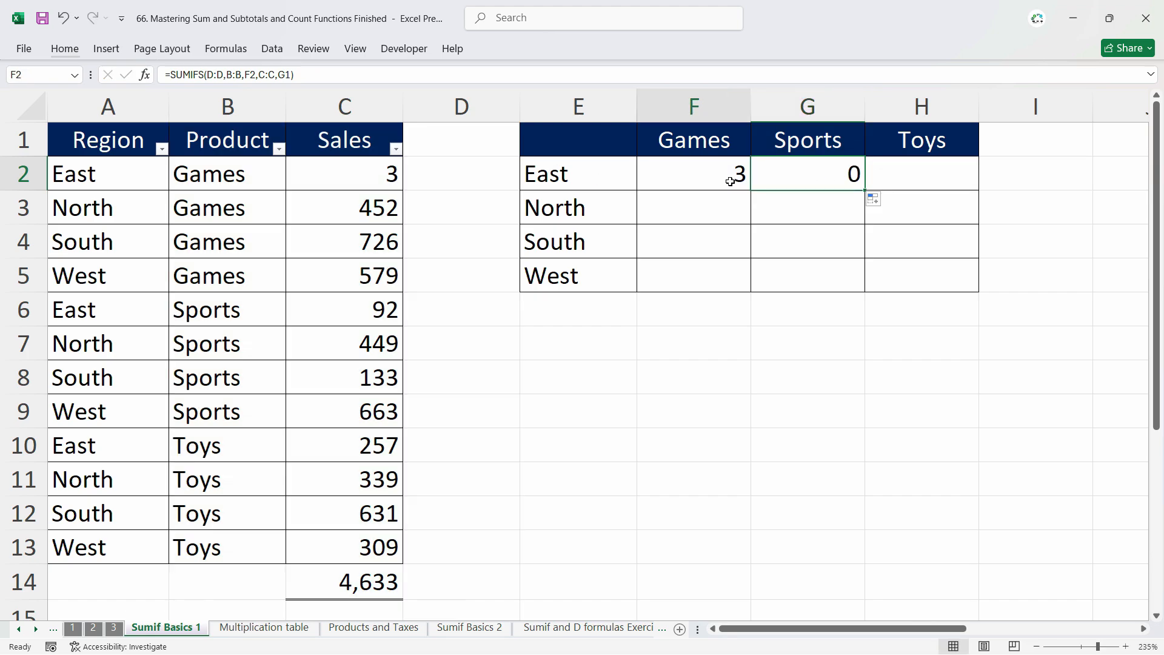
# Make the sum range in the F2 formula absolute as $C:$C
pyautogui.doubleClick(728, 178)
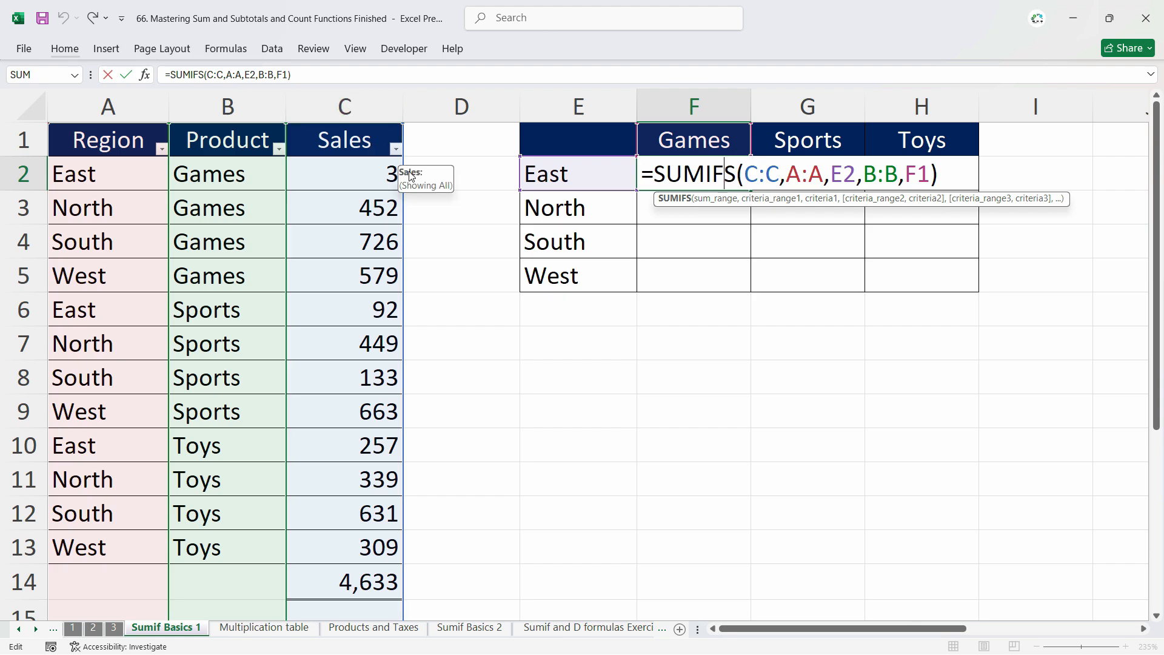
pyautogui.moveTo(405, 217)
pyautogui.mouseDown()
pyautogui.moveTo(437, 208)
pyautogui.moveTo(388, 210)
pyautogui.moveTo(432, 206)
pyautogui.moveTo(389, 202)
pyautogui.moveTo(429, 195)
pyautogui.moveTo(389, 203)
pyautogui.mouseUp()
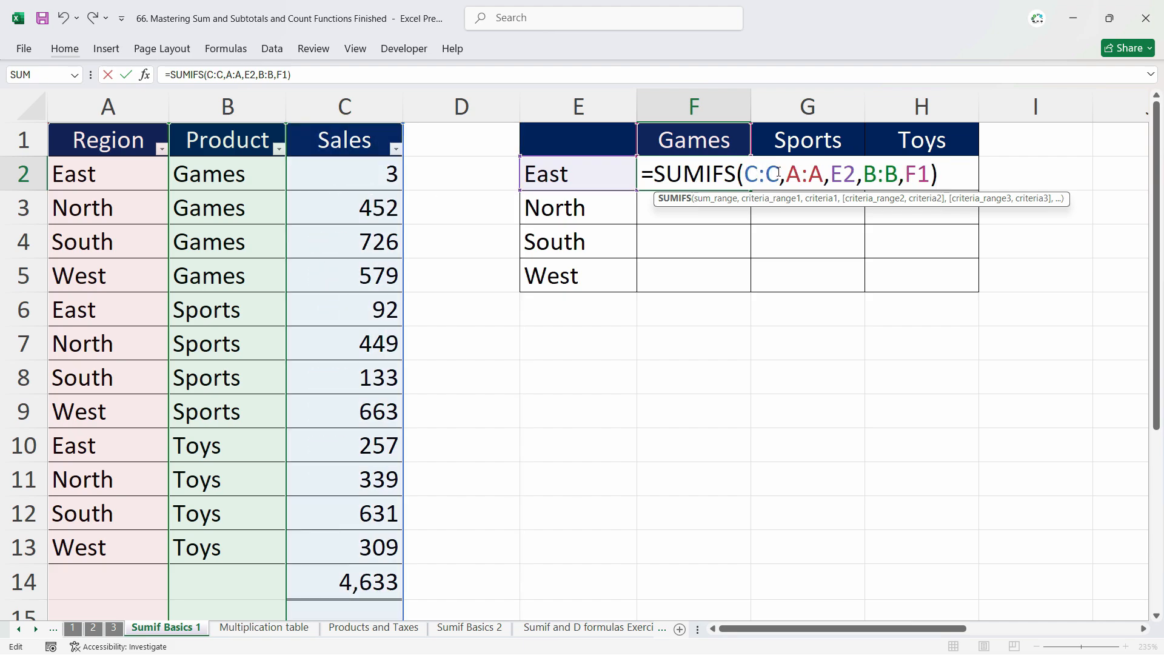
pyautogui.moveTo(778, 174); pyautogui.dragTo(745, 174)
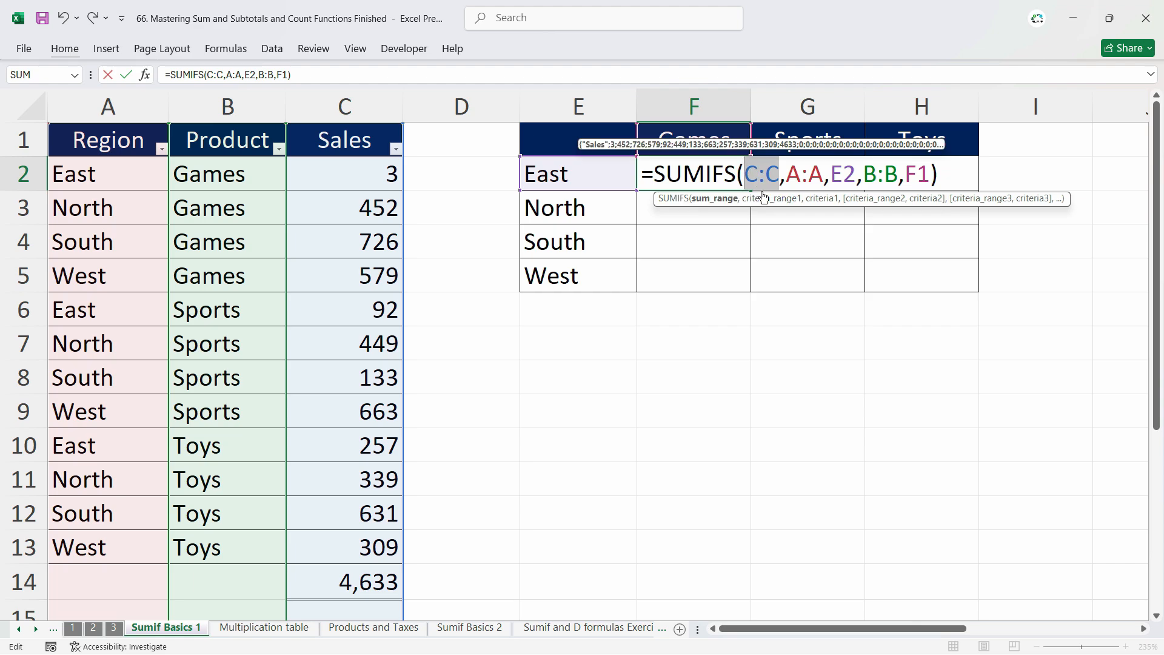
pyautogui.press('F4')
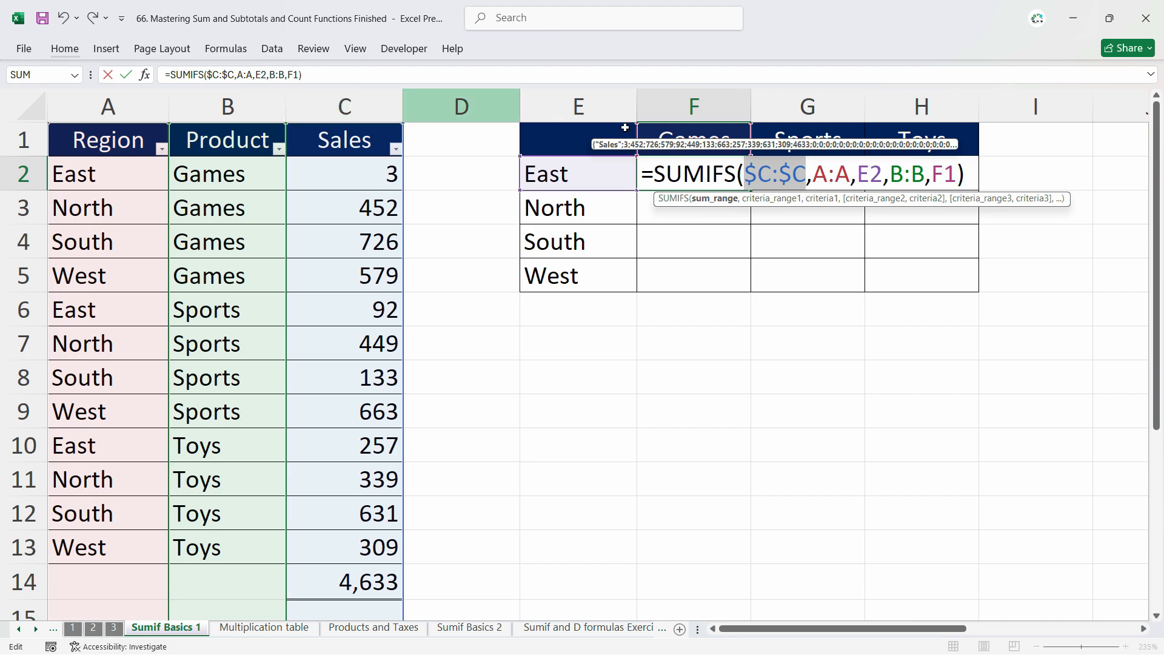
pyautogui.click(772, 177)
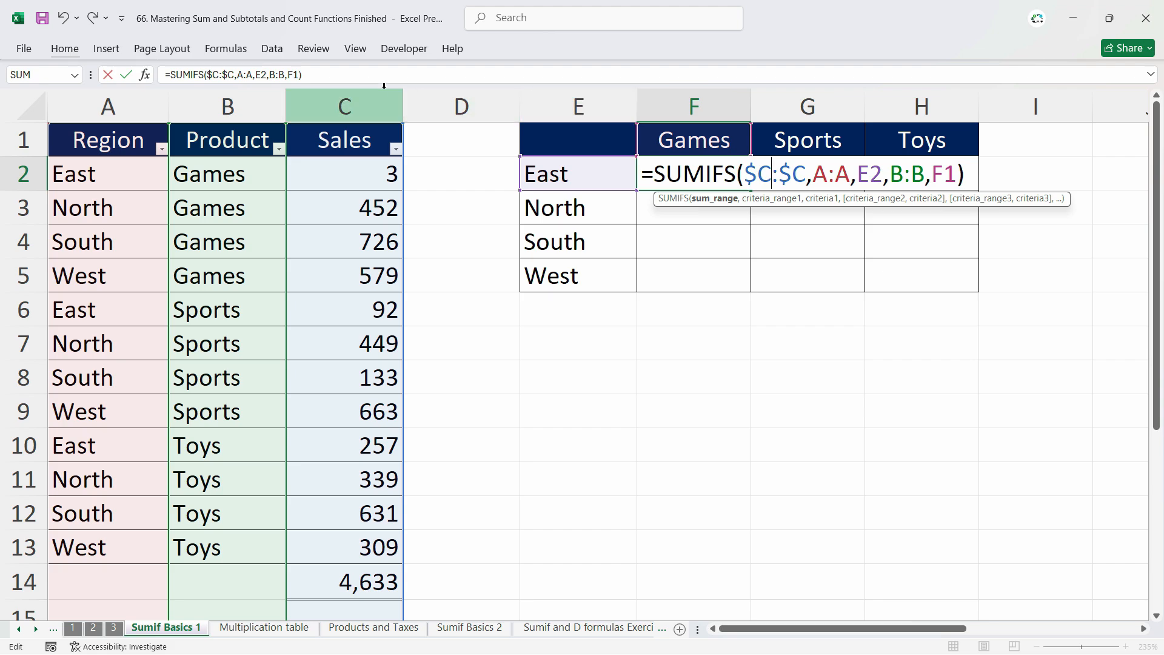
# Make the first criteria range in the F2 formula absolute as $A:$A
pyautogui.click(830, 176)
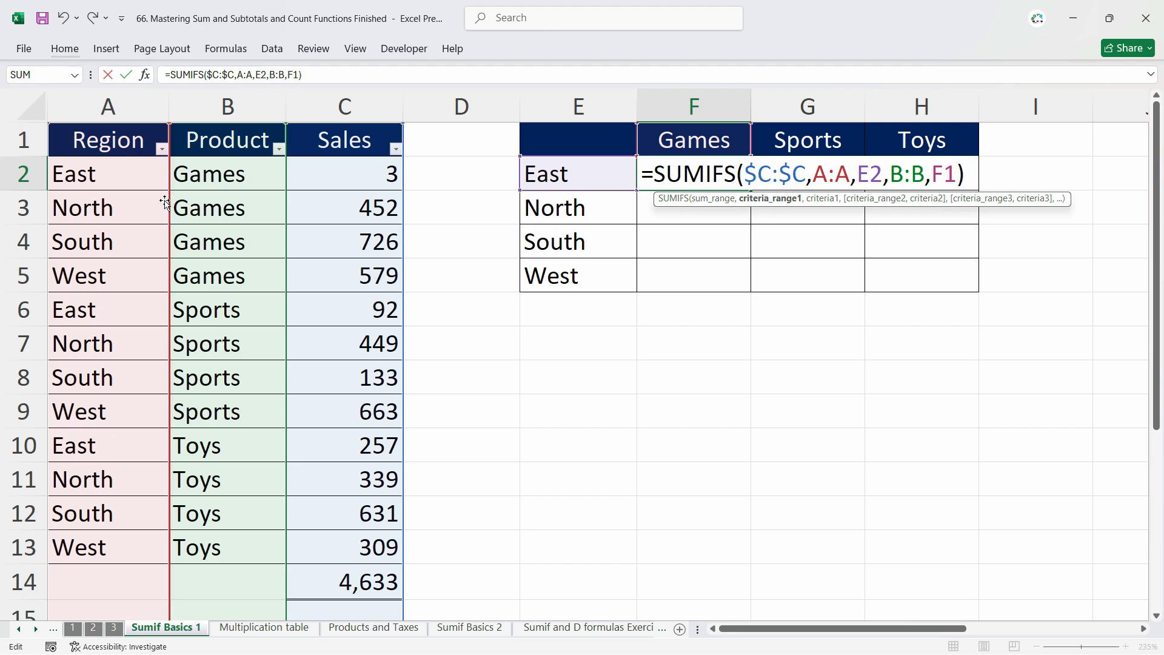
pyautogui.moveTo(168, 202); pyautogui.dragTo(126, 175)
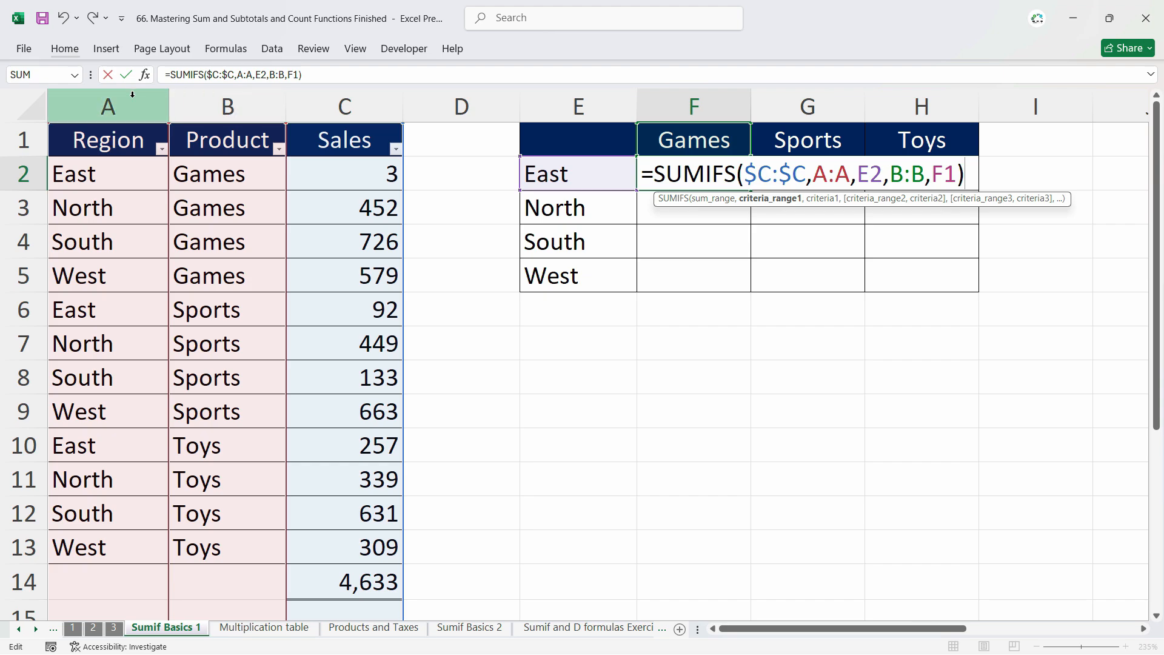
pyautogui.moveTo(848, 176); pyautogui.dragTo(812, 176)
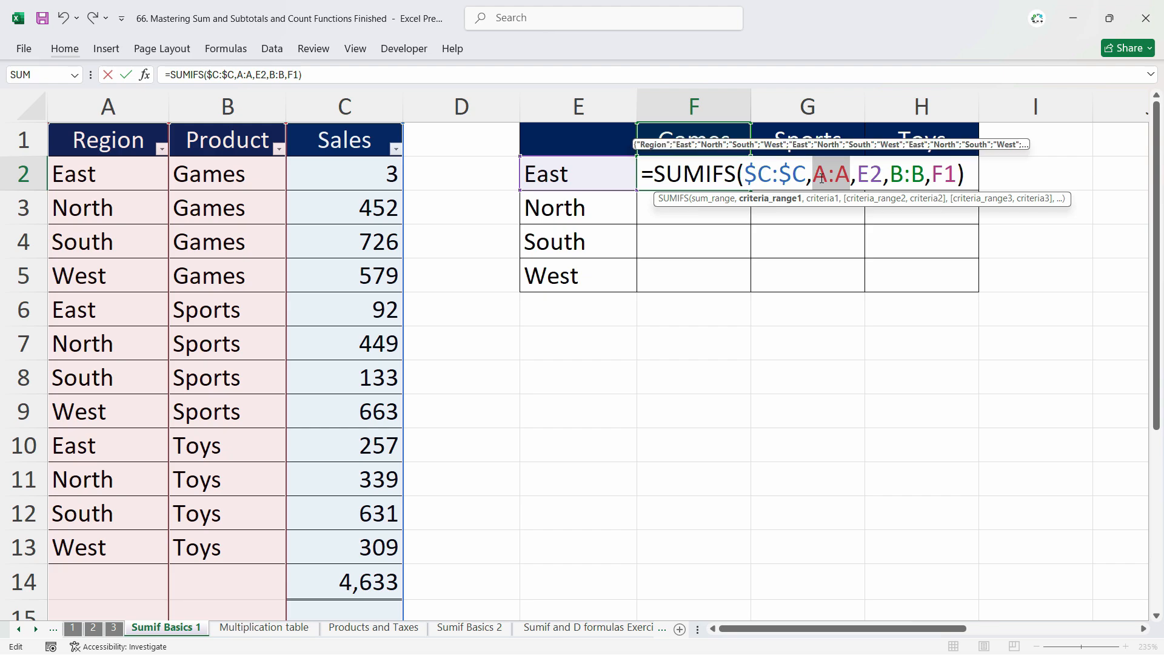
pyautogui.press('F4')
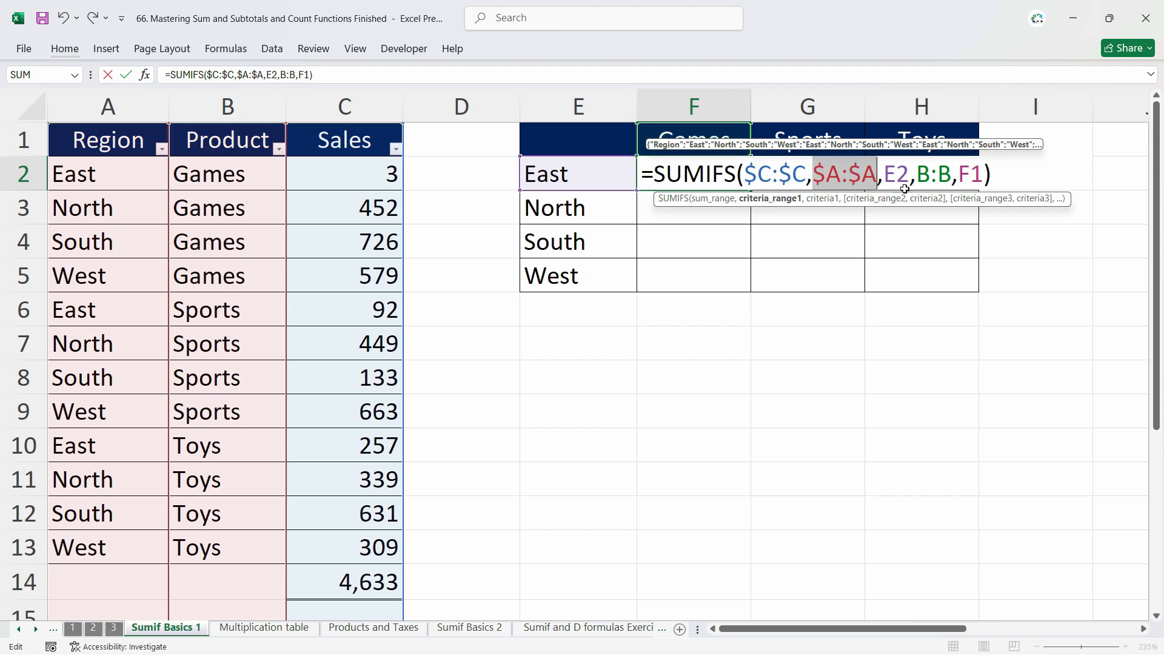
pyautogui.click(899, 181)
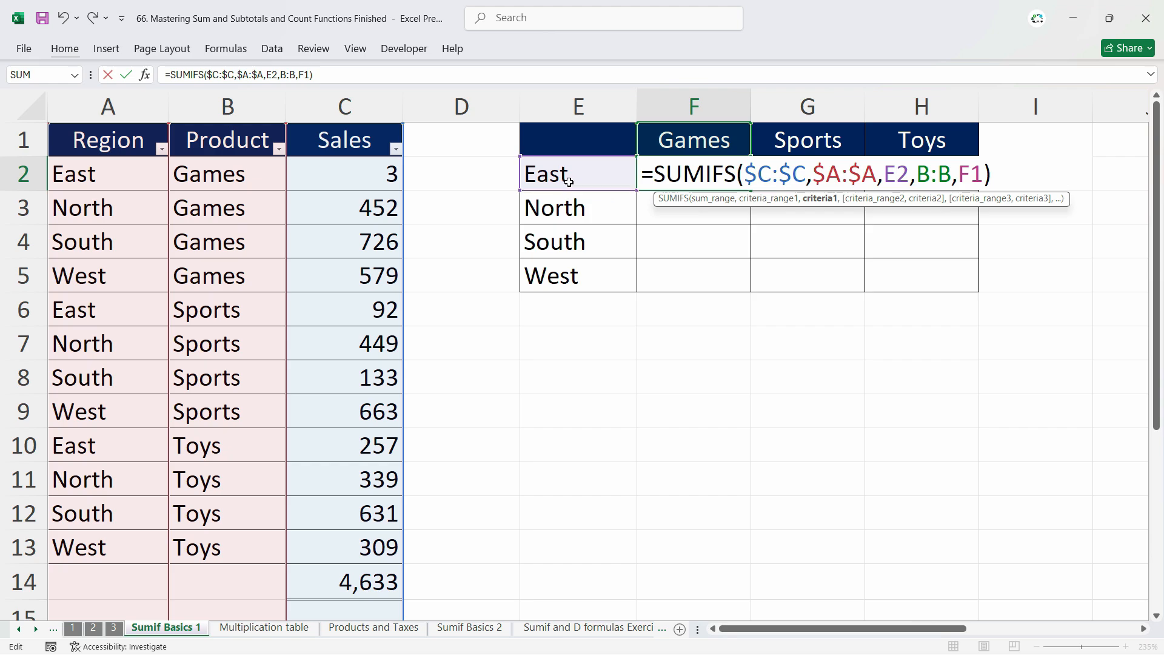
# Lock the column of the first criterion in the F2 SUMIFS formula as $E2, leaving its row relative
pyautogui.moveTo(568, 189)
pyautogui.mouseDown()
pyautogui.moveTo(562, 213)
pyautogui.moveTo(553, 185)
pyautogui.mouseUp()
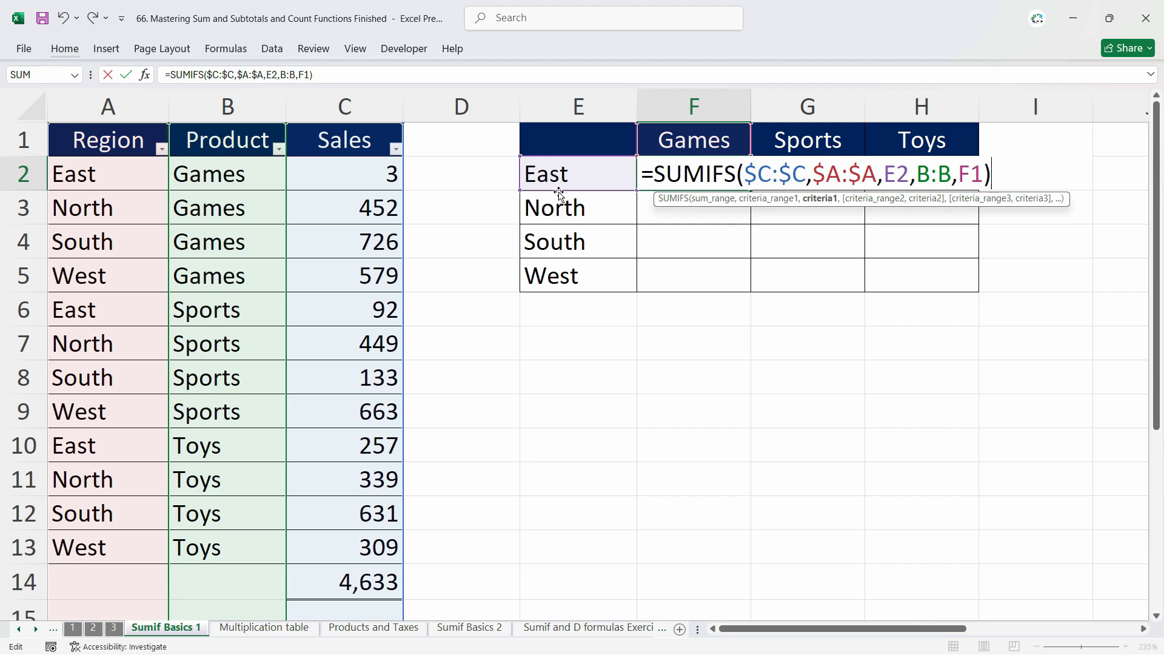
pyautogui.moveTo(560, 193)
pyautogui.mouseDown()
pyautogui.moveTo(559, 221)
pyautogui.moveTo(568, 193)
pyautogui.moveTo(570, 220)
pyautogui.moveTo(573, 182)
pyautogui.mouseUp()
pyautogui.moveTo(542, 192)
pyautogui.mouseDown()
pyautogui.moveTo(551, 189)
pyautogui.moveTo(552, 208)
pyautogui.moveTo(550, 174)
pyautogui.mouseUp()
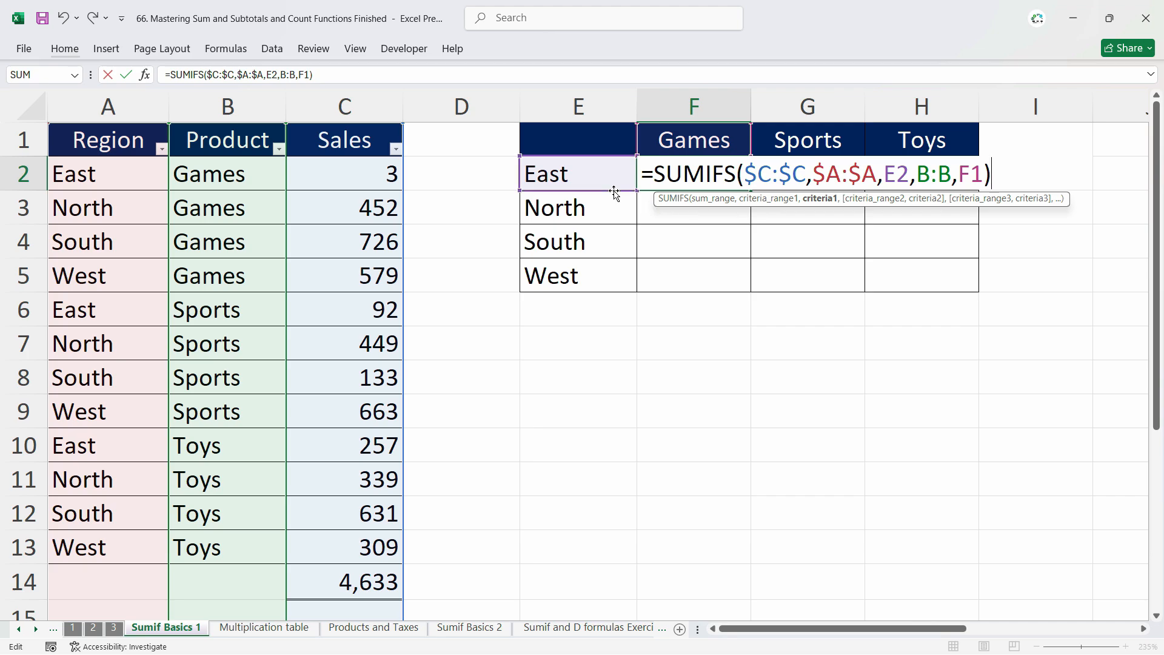
pyautogui.moveTo(617, 196); pyautogui.dragTo(594, 107)
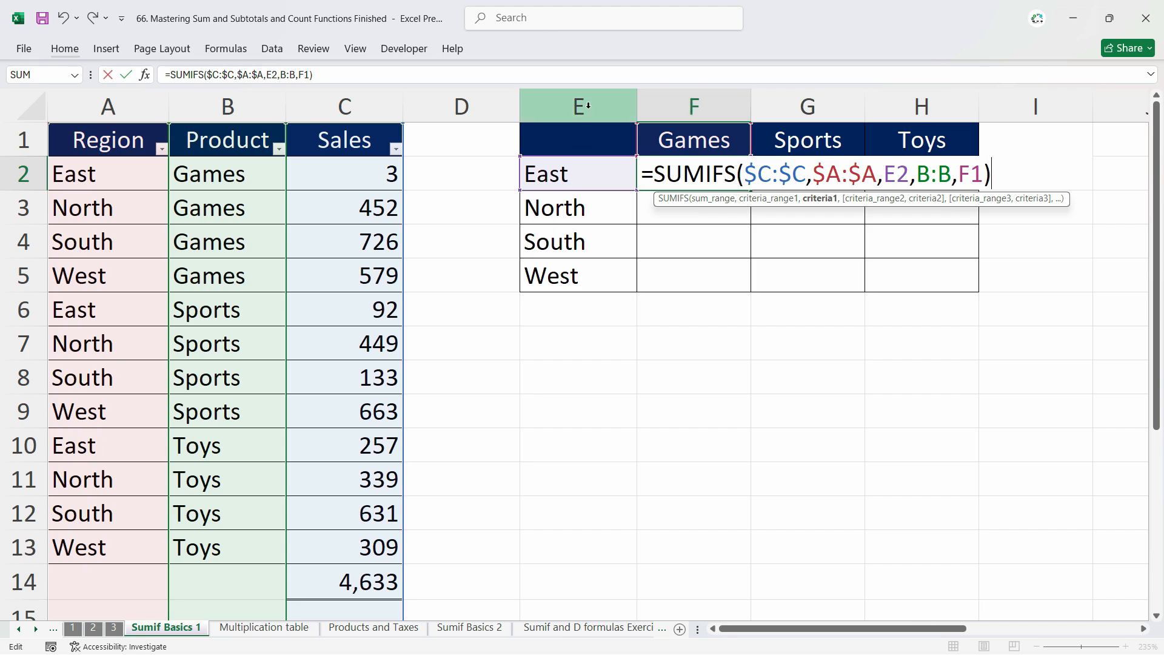
pyautogui.click(895, 175)
pyautogui.press('Escape')
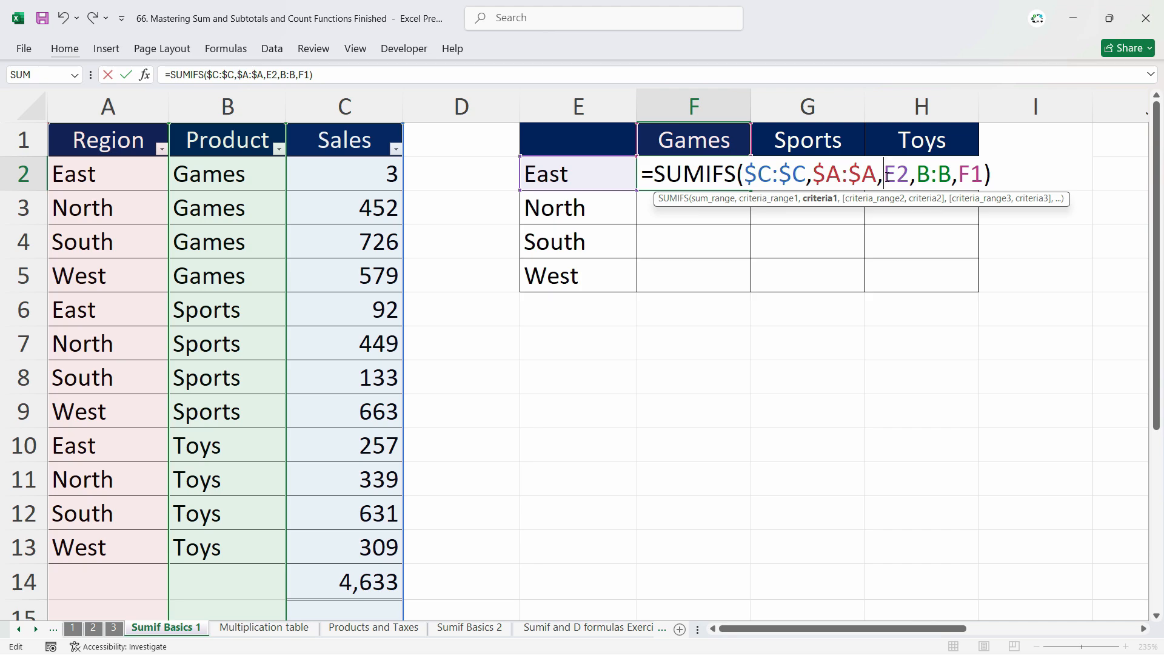
pyautogui.write('$')
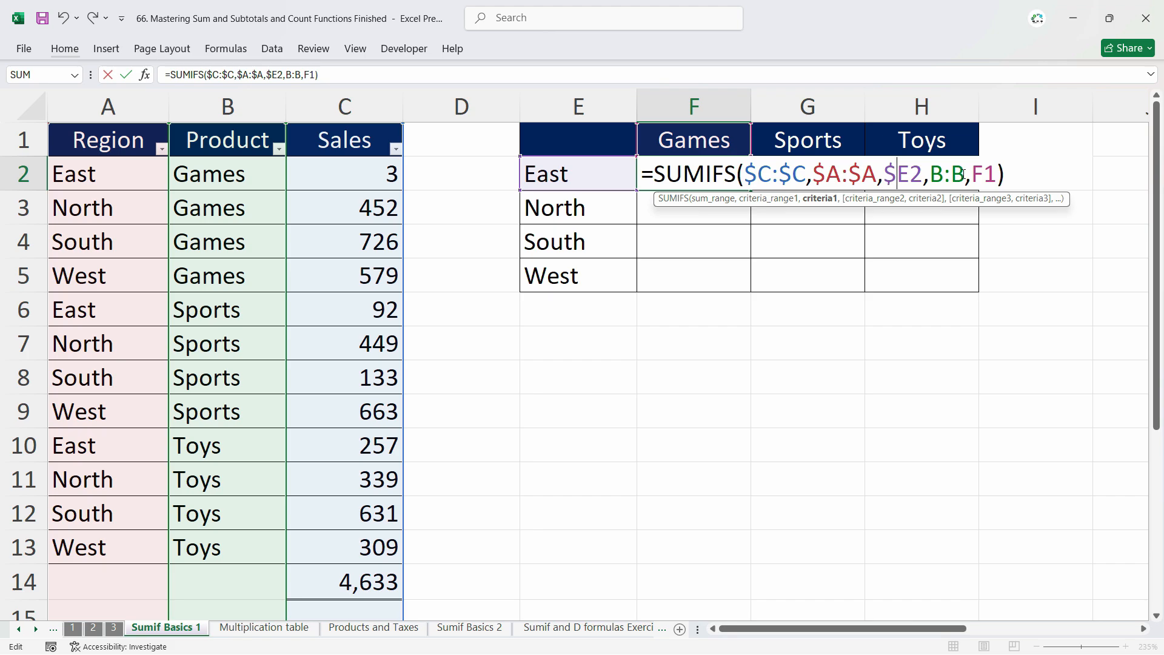
# Make the second criteria range in the F2 formula absolute as $B:$B
pyautogui.moveTo(963, 174); pyautogui.dragTo(931, 174)
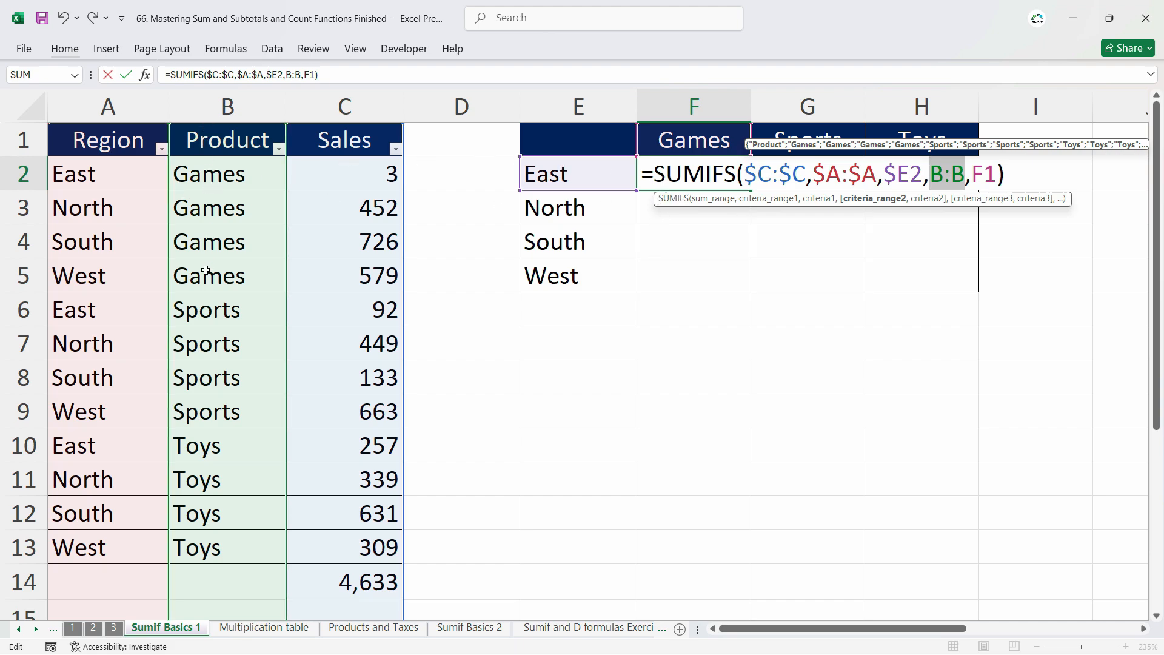
pyautogui.click(202, 117)
pyautogui.moveTo(283, 180); pyautogui.dragTo(242, 108)
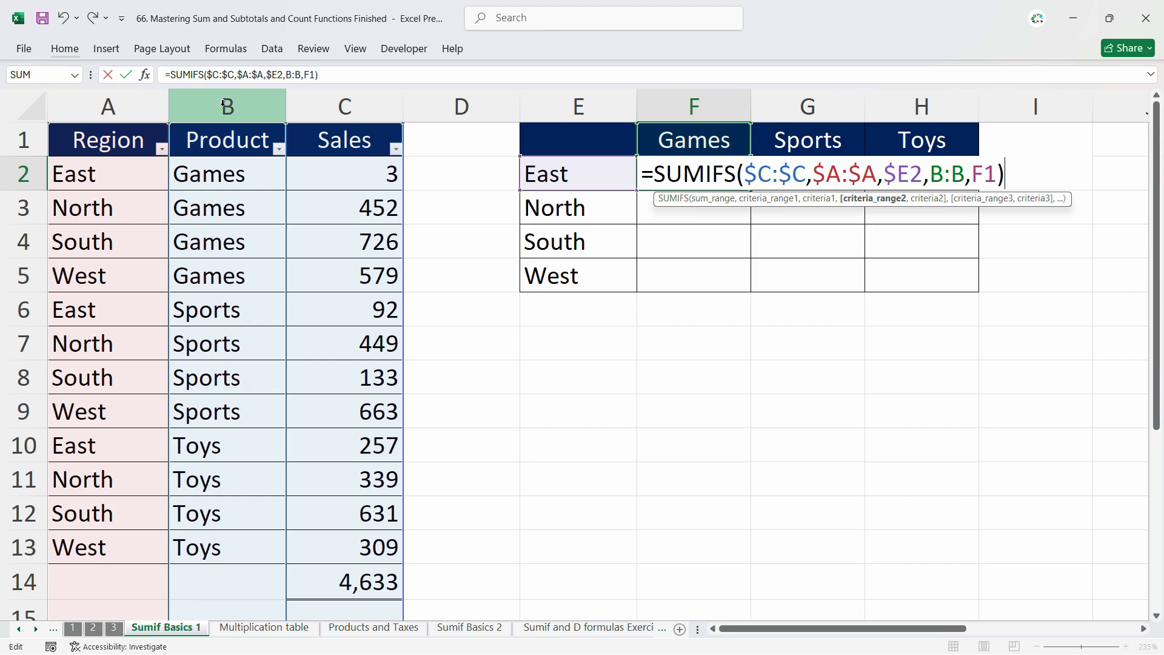
pyautogui.moveTo(969, 174); pyautogui.dragTo(931, 170)
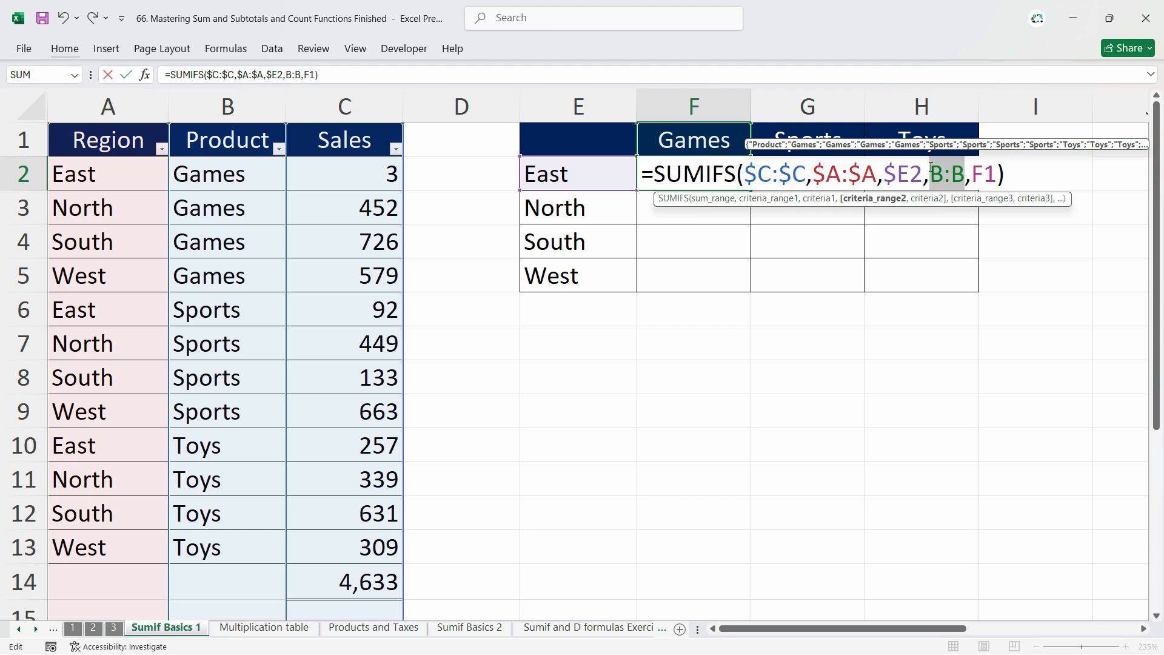
pyautogui.press('F4')
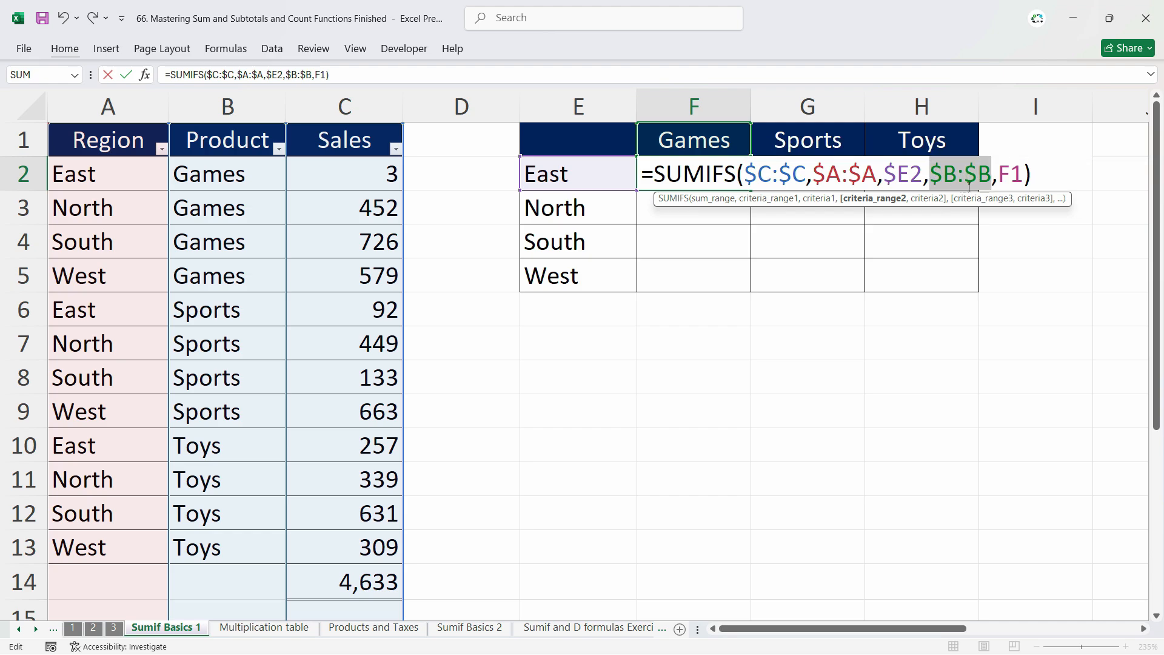
# Lock only the row of the second criterion in the F2 formula as F$1 and commit the formula
pyautogui.click(1011, 175)
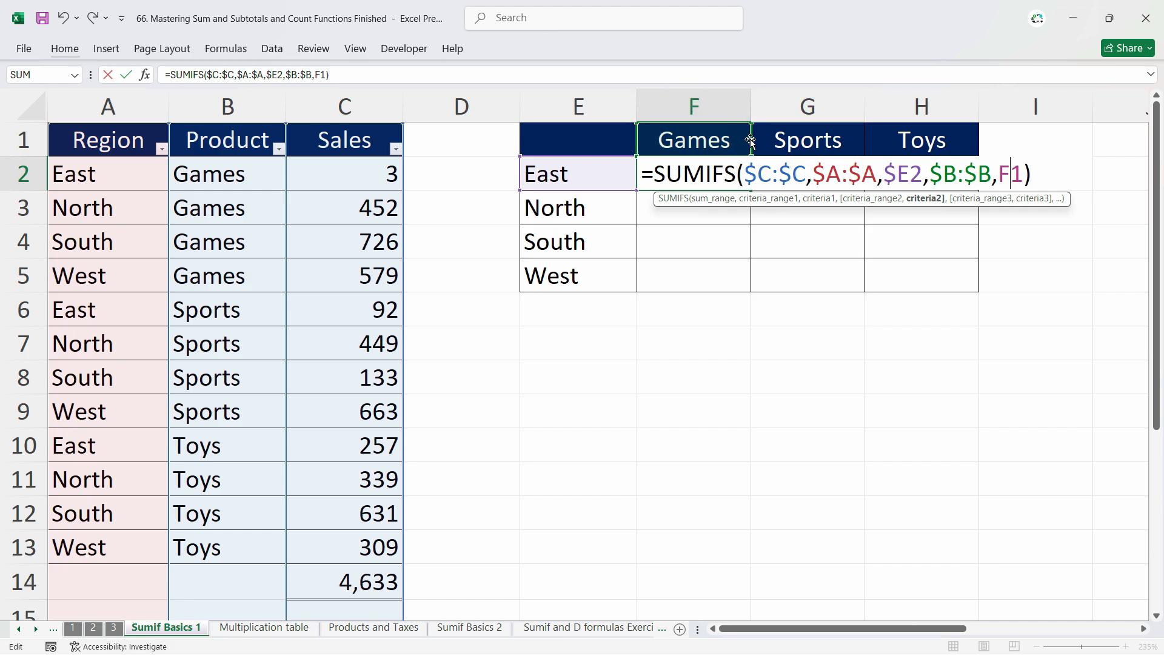
pyautogui.moveTo(751, 140); pyautogui.dragTo(717, 138)
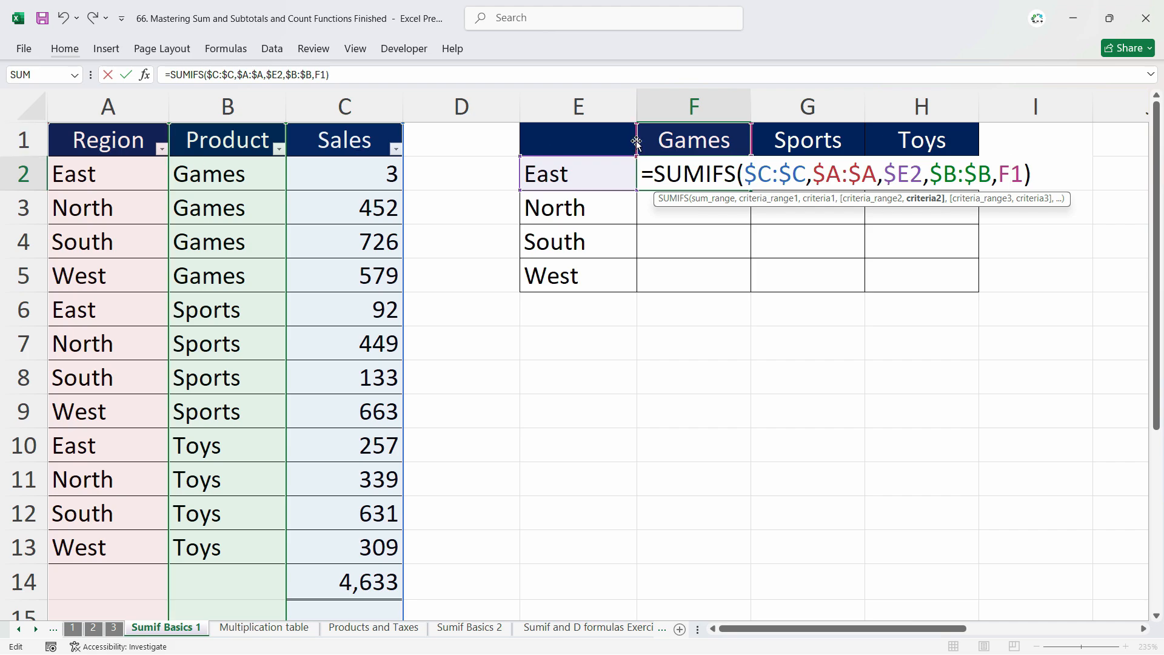
pyautogui.moveTo(638, 143)
pyautogui.mouseDown()
pyautogui.moveTo(637, 184)
pyautogui.moveTo(641, 146)
pyautogui.mouseUp()
pyautogui.click(1016, 178)
pyautogui.write('$')
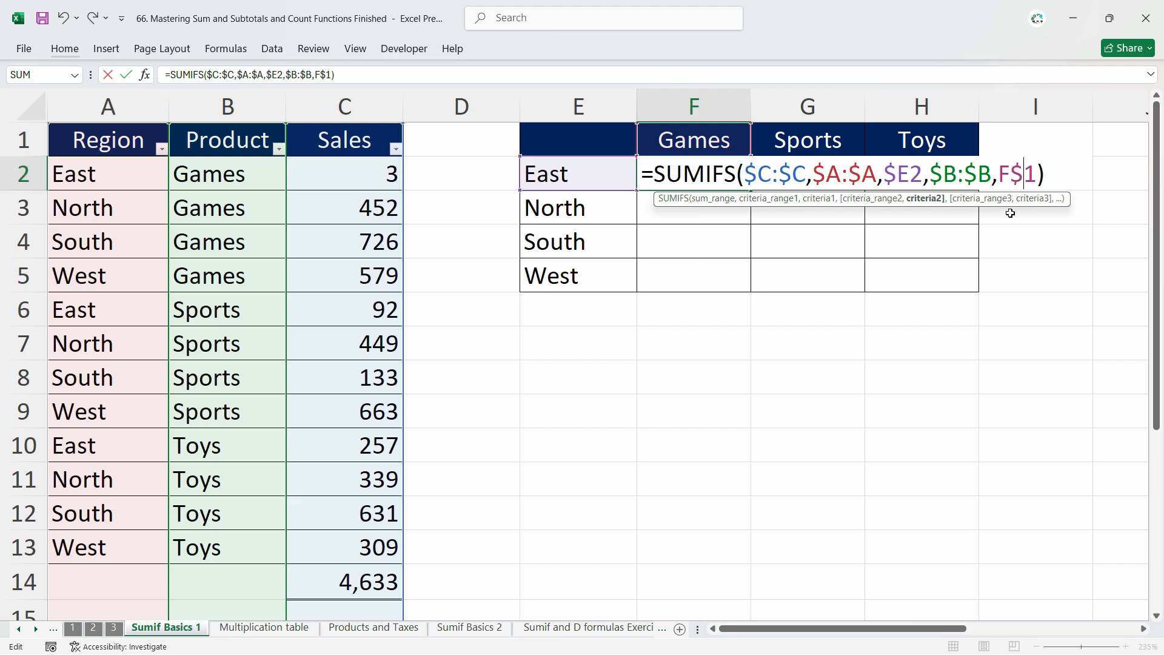
pyautogui.press('Return')
# Clear the old formula from G2 and fill the F2 formula through the whole table, F2:H5
pyautogui.click(846, 182)
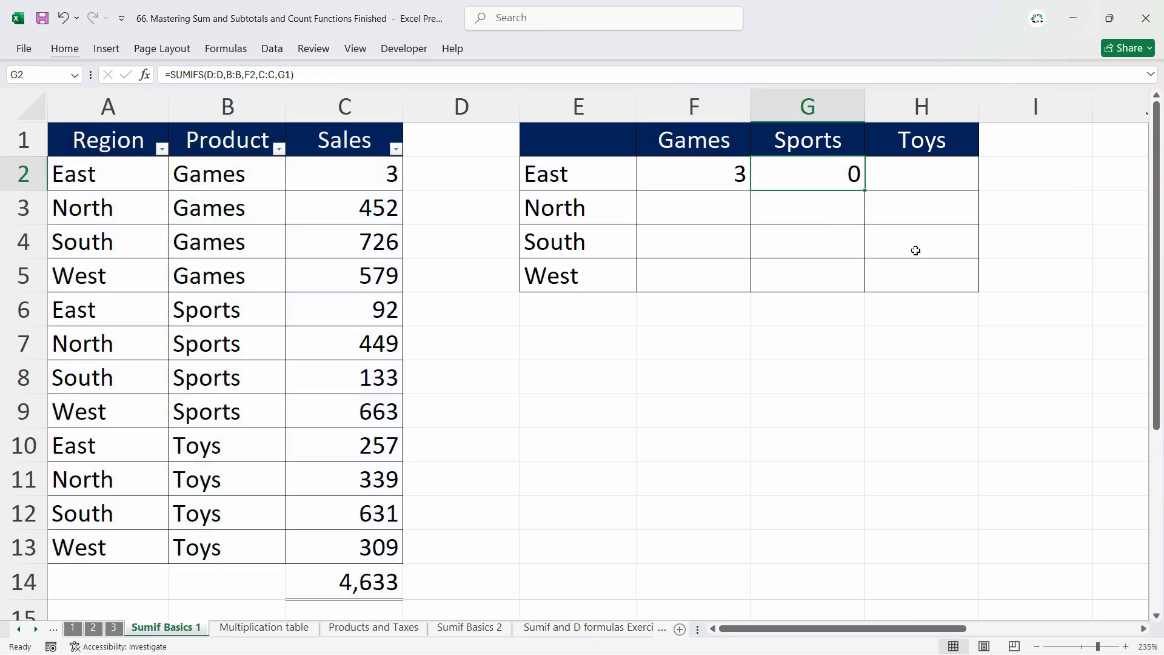
pyautogui.press('Delete')
pyautogui.click(723, 174)
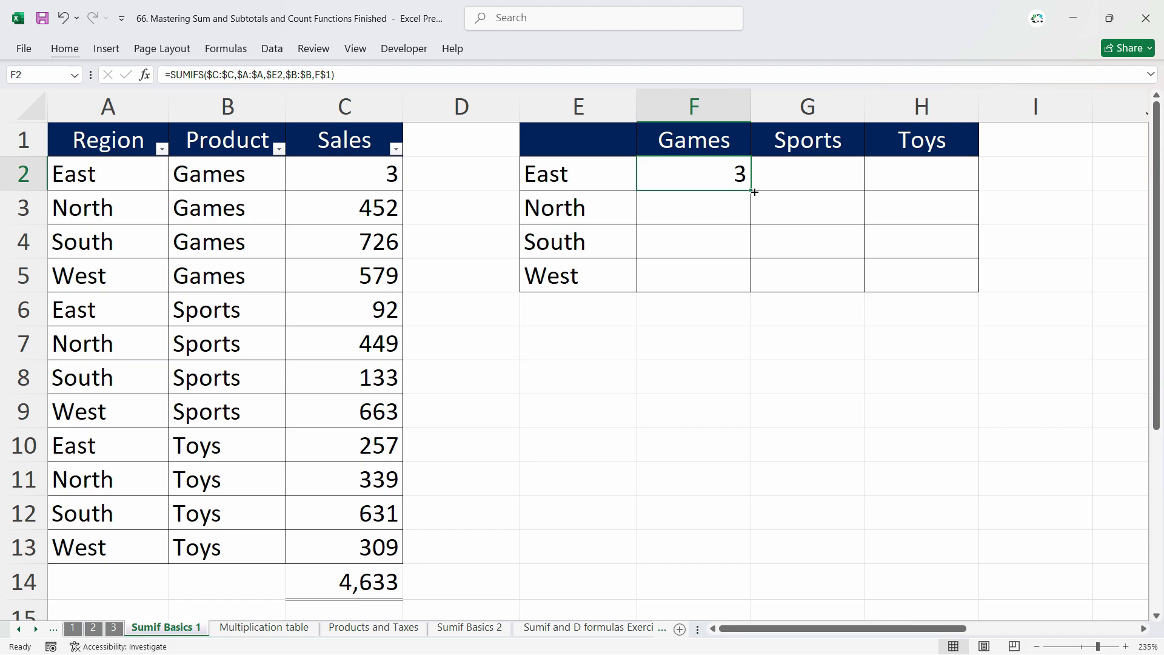
pyautogui.moveTo(753, 192); pyautogui.dragTo(982, 294)
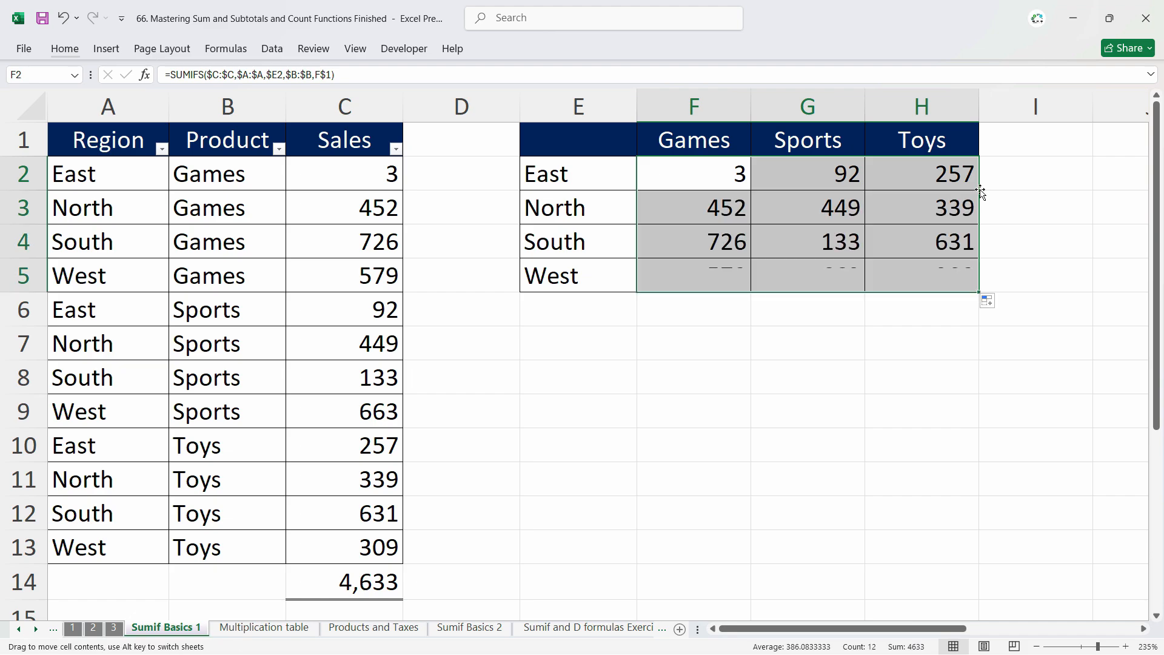
# Examine the references in the filled formulas of H4 and G4, tracing G4's criteria to the South and Sports labels
pyautogui.click(872, 238)
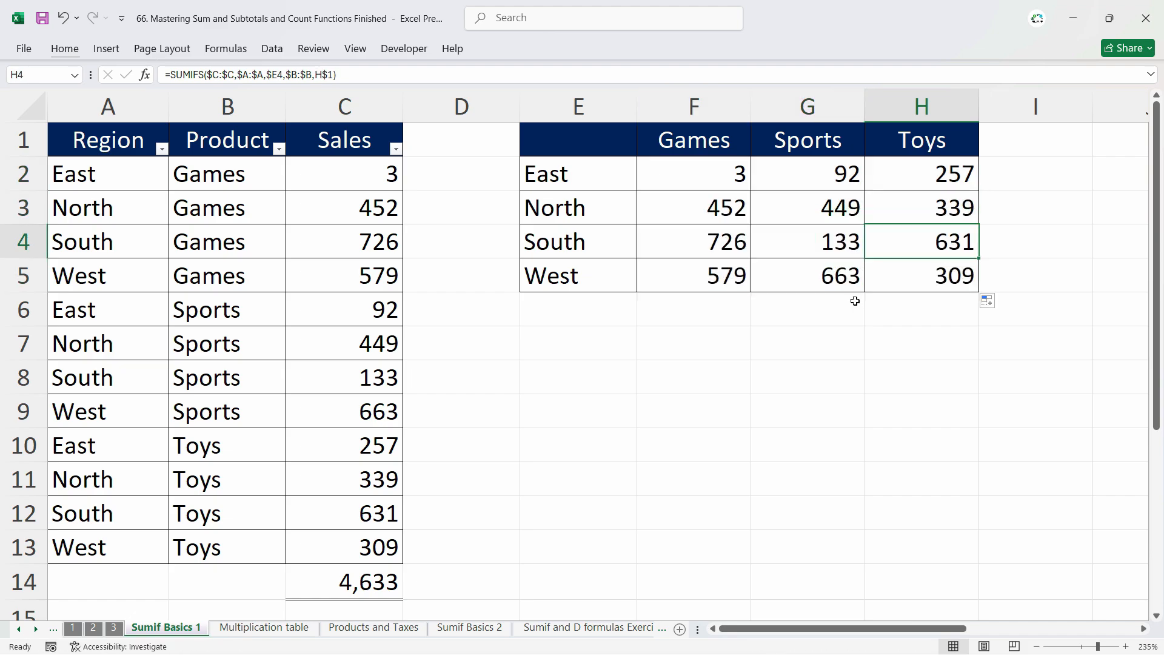
pyautogui.click(839, 246)
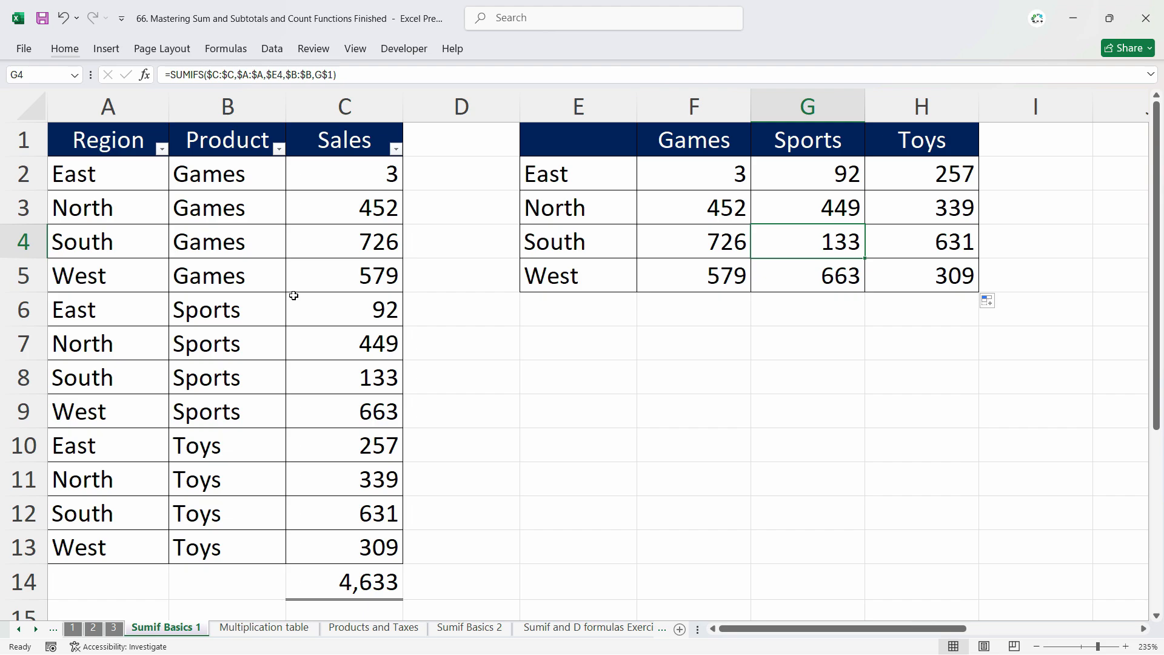
pyautogui.doubleClick(839, 244)
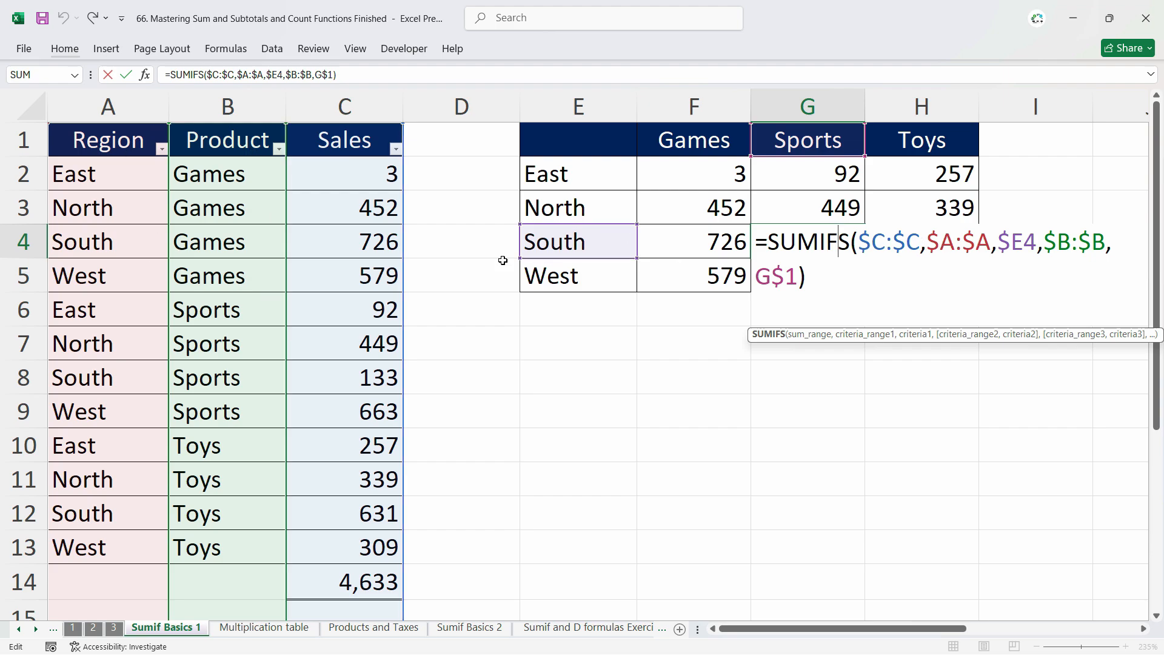
pyautogui.hotkey('ctrl', 'Return')
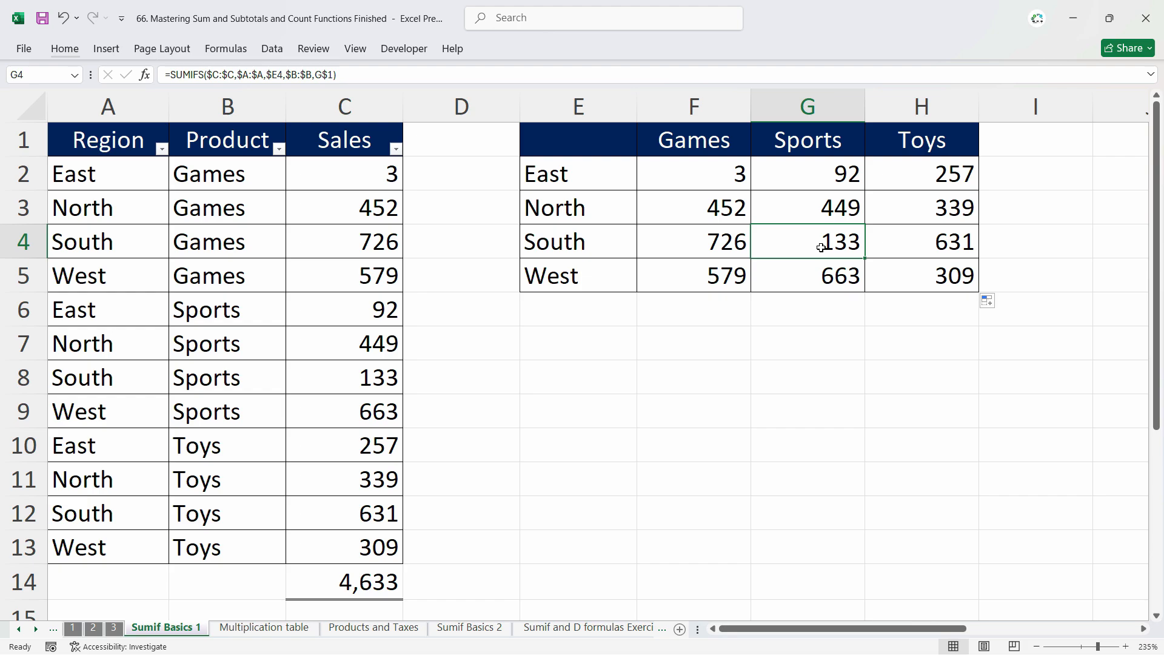
pyautogui.doubleClick(821, 248)
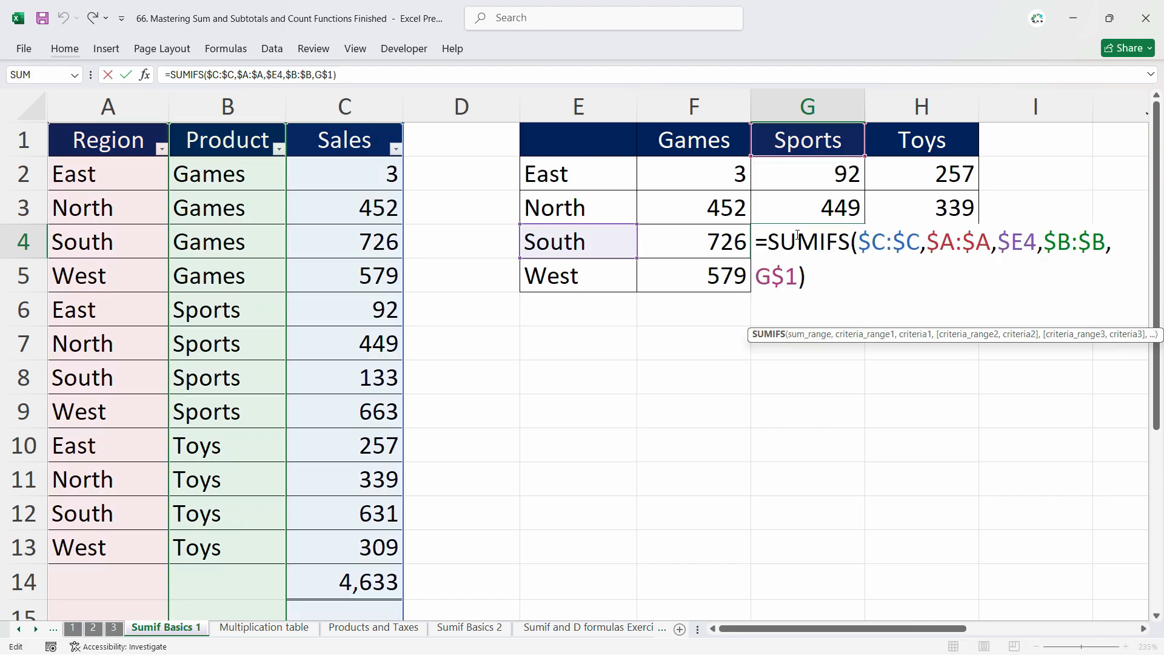
pyautogui.press('Escape')
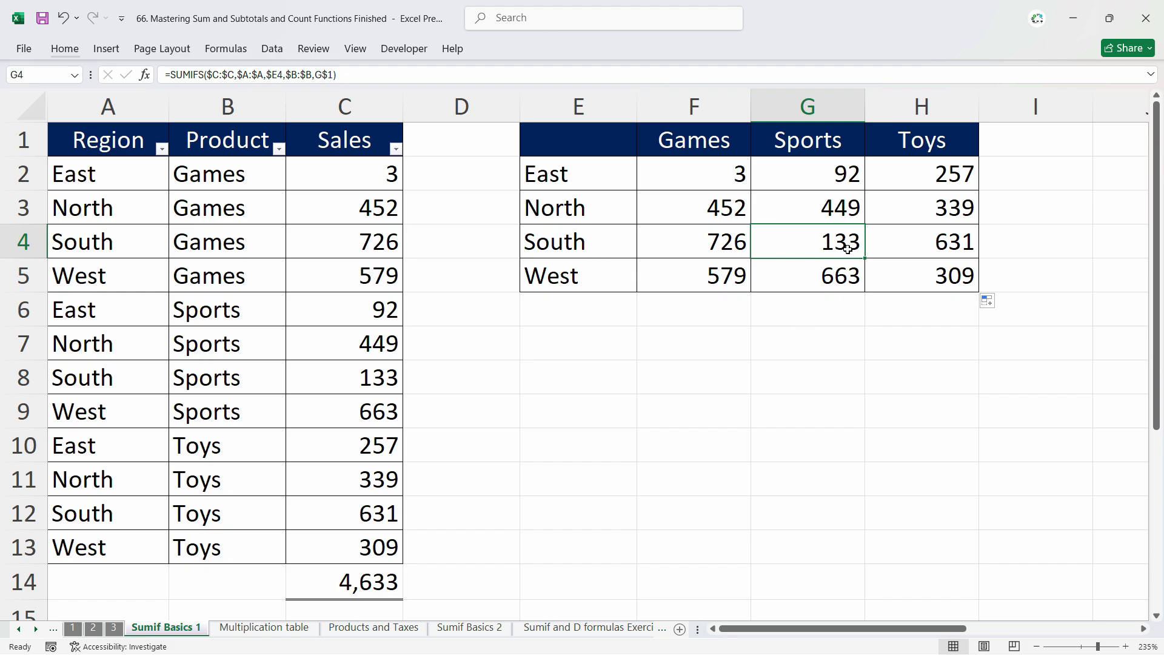
# Filter the sales list to the South region and the Sports product to check the matching sales amount
pyautogui.click(161, 149)
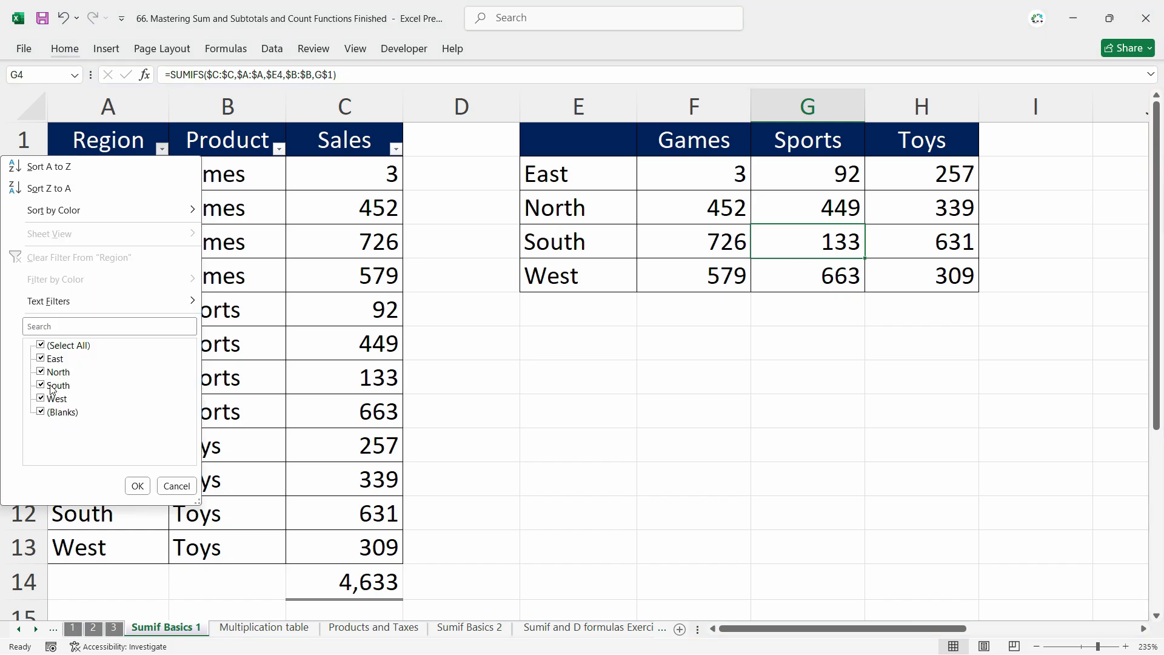
pyautogui.click(41, 344)
pyautogui.click(41, 385)
pyautogui.click(137, 486)
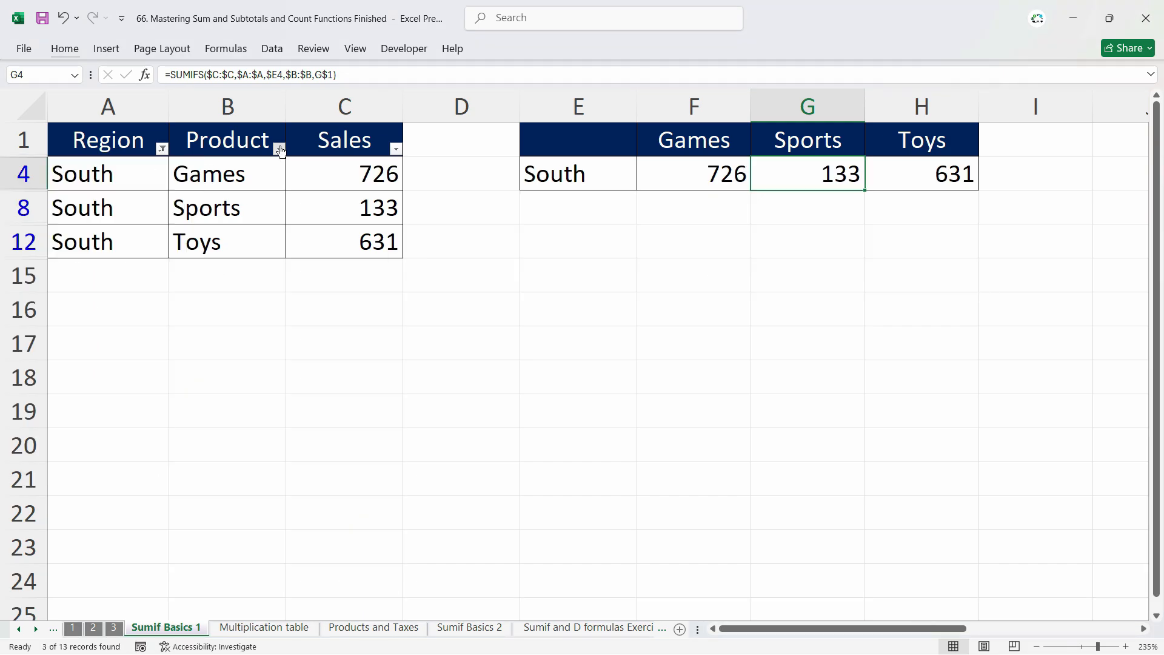
pyautogui.click(279, 150)
pyautogui.click(124, 345)
pyautogui.click(125, 372)
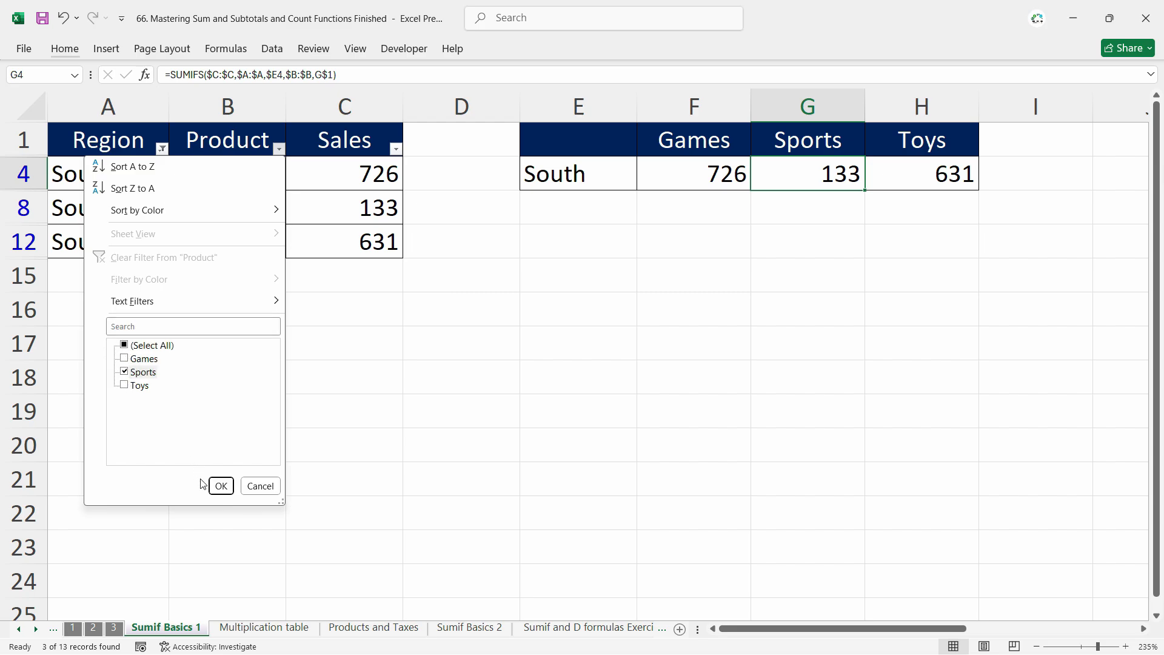
pyautogui.click(221, 486)
pyautogui.click(376, 176)
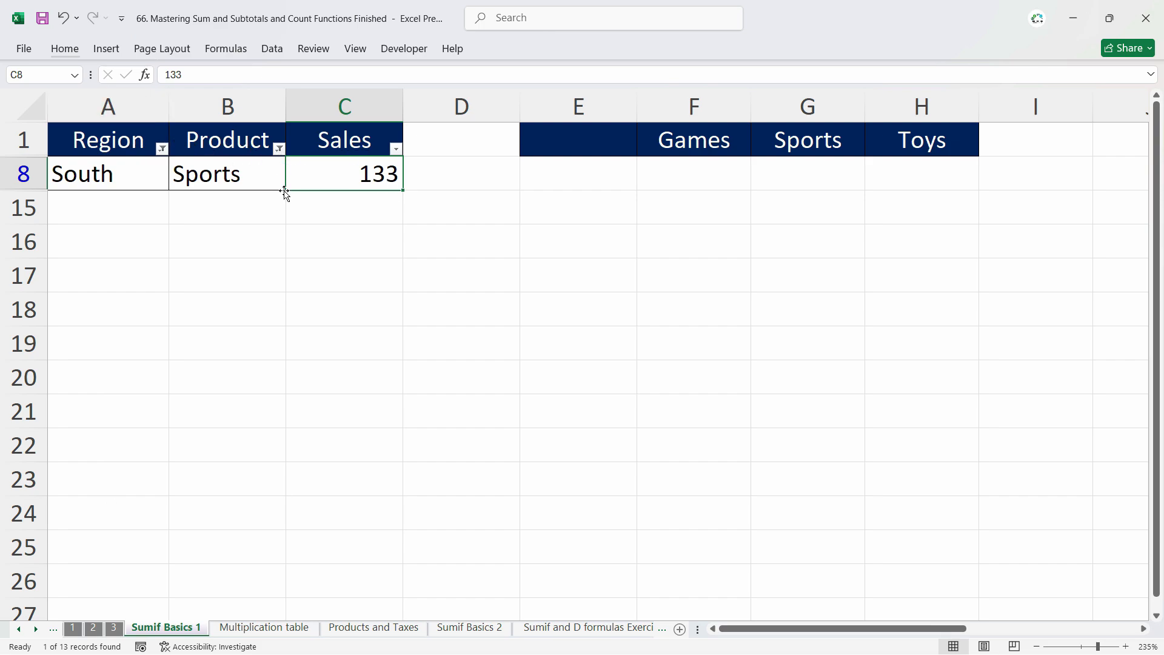
# Clear all filters from the sales list and select G5 in the summary table
pyautogui.click(67, 51)
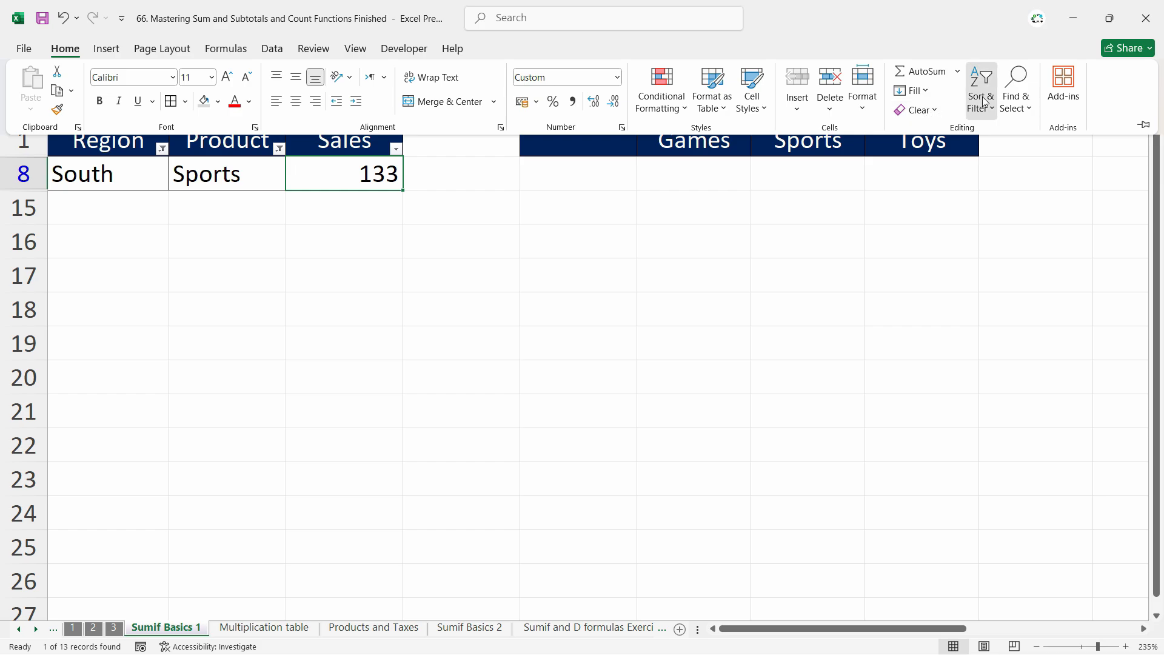
pyautogui.click(984, 102)
pyautogui.click(1012, 229)
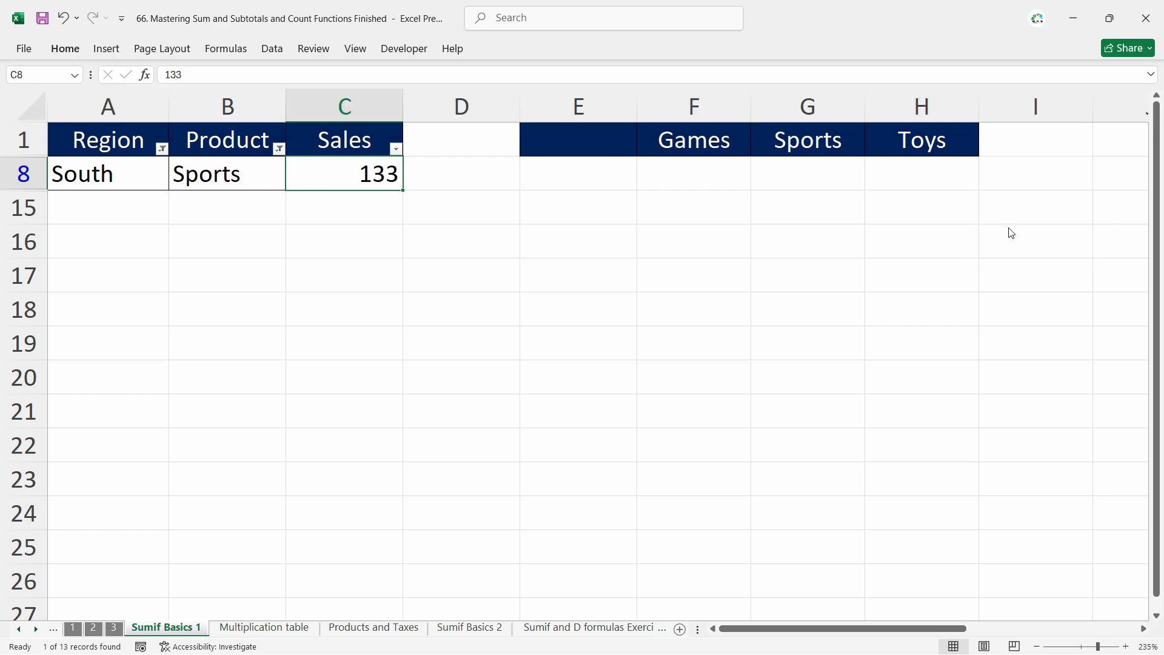
pyautogui.click(852, 278)
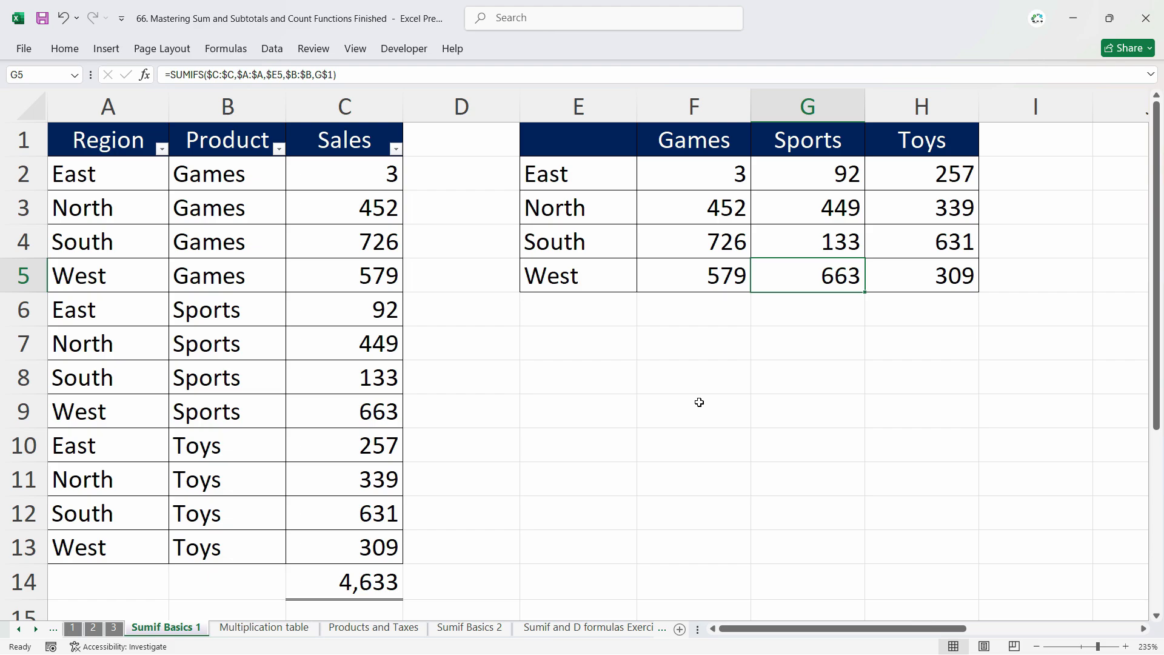